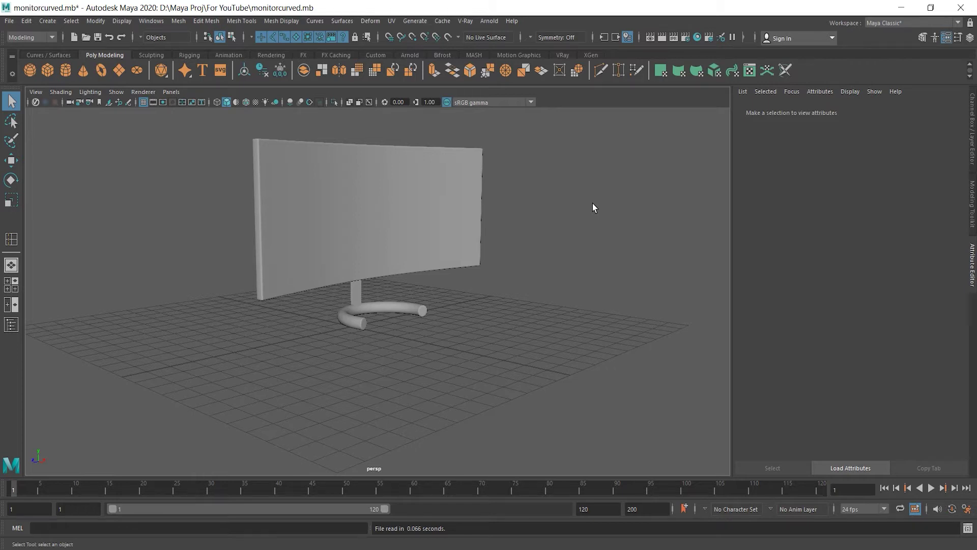
# Move the curved monitor to about -15.4 cm in X and 4.5 cm in Y, clear of the grid centre.
pyautogui.click(420, 220)
pyautogui.press('w')
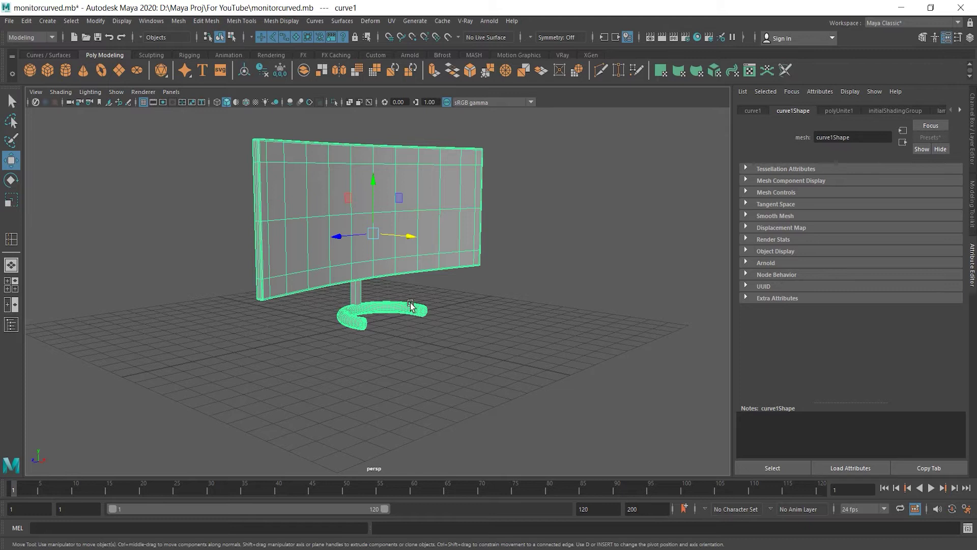
pyautogui.moveTo(398, 197); pyautogui.dragTo(206, 178)
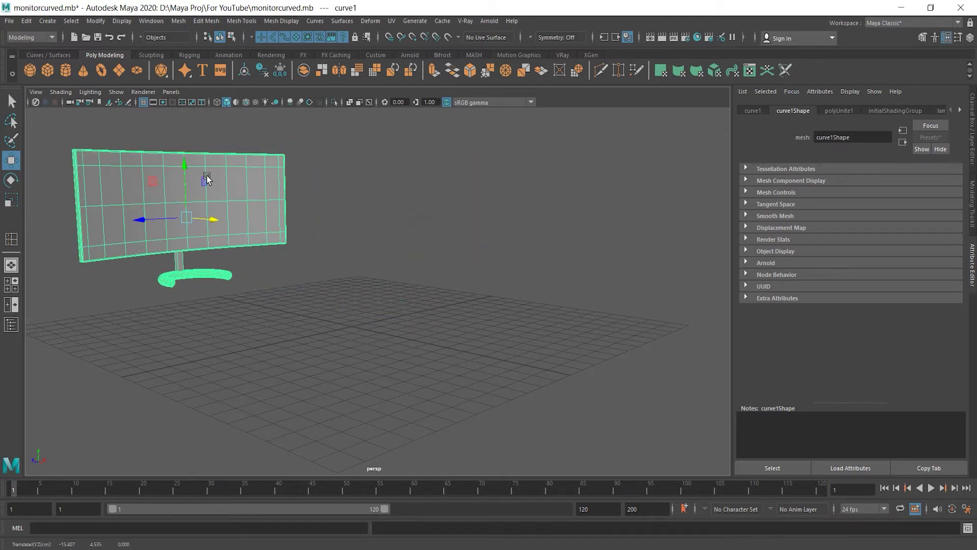
pyautogui.moveTo(375, 323)
pyautogui.keyDown('alt'); pyautogui.mouseDown()
pyautogui.moveTo(359, 322)
pyautogui.moveTo(368, 320)
pyautogui.mouseUp(); pyautogui.keyUp('alt')
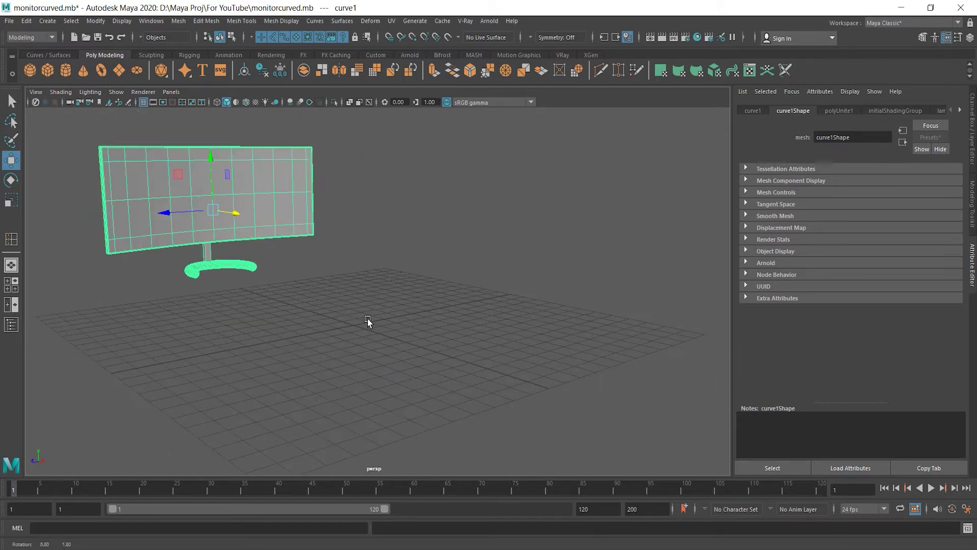
# Create a polygon cube, scale it up to about 8.14, and flatten its height to about 0.61.
pyautogui.click(48, 72)
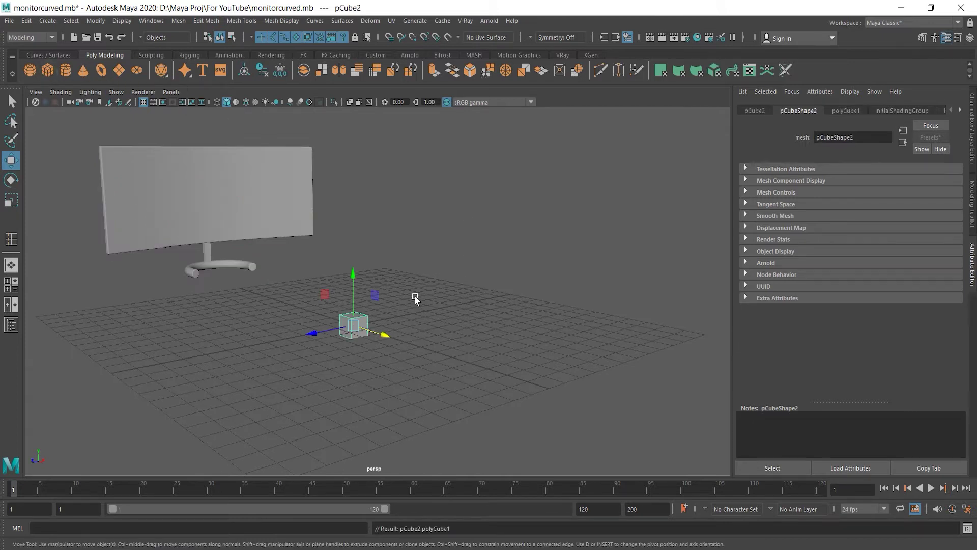
pyautogui.press('r')
pyautogui.moveTo(354, 326); pyautogui.dragTo(474, 352)
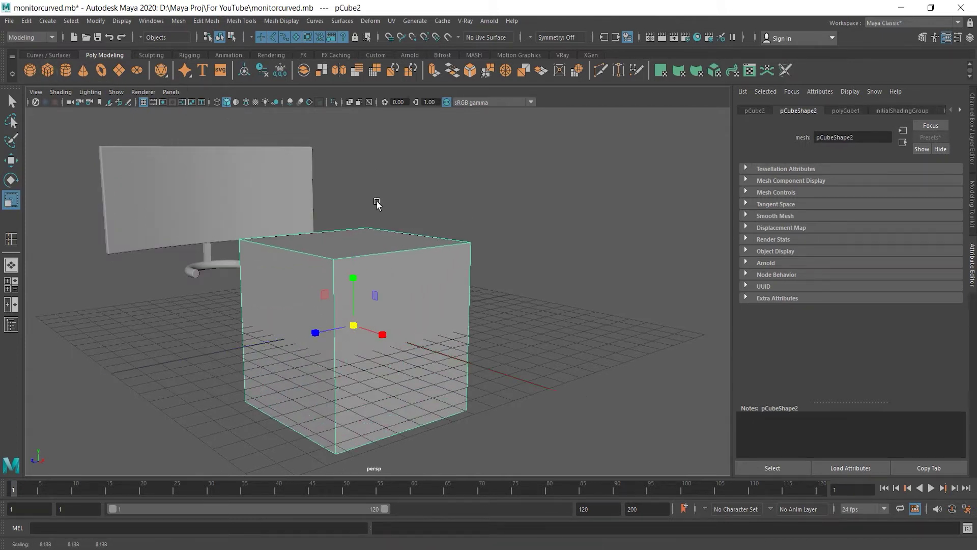
pyautogui.moveTo(352, 277); pyautogui.dragTo(286, 340)
pyautogui.moveTo(355, 281); pyautogui.dragTo(356, 287)
# Resize the slab in the top view into a tabletop scaled about 18.16 in Z and 7.86 in X.
pyautogui.keyDown('alt'); pyautogui.moveTo(413, 370); pyautogui.dragTo(497, 377); pyautogui.keyUp('alt')
pyautogui.press('space')
pyautogui.press('space')
pyautogui.scroll(-1, 593, 273)
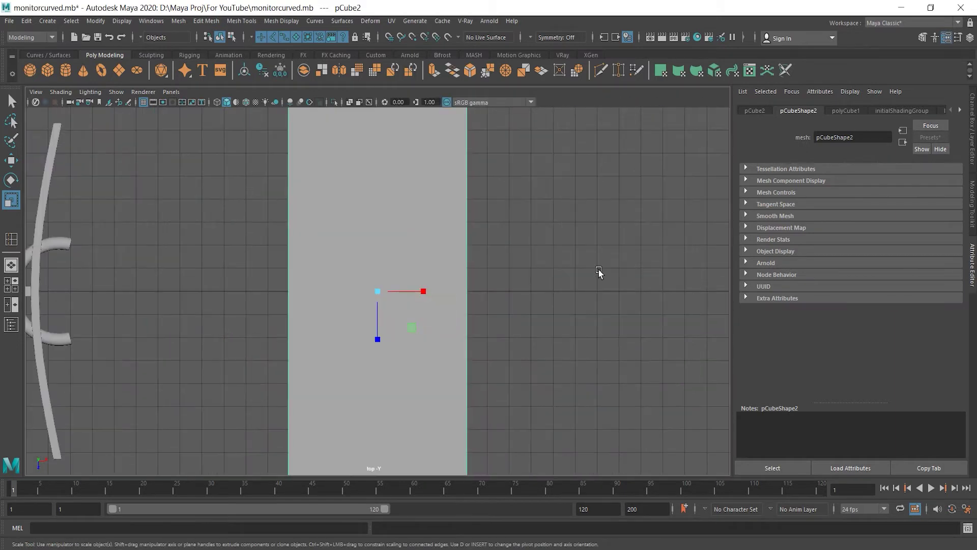
pyautogui.scroll(-3, 509, 284)
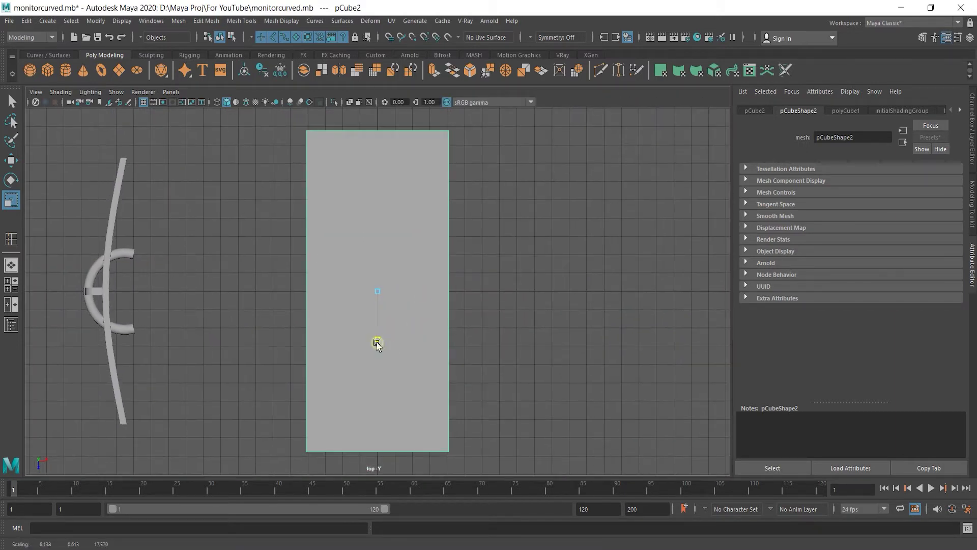
pyautogui.moveTo(375, 343); pyautogui.dragTo(376, 351)
pyautogui.moveTo(426, 301); pyautogui.dragTo(423, 292)
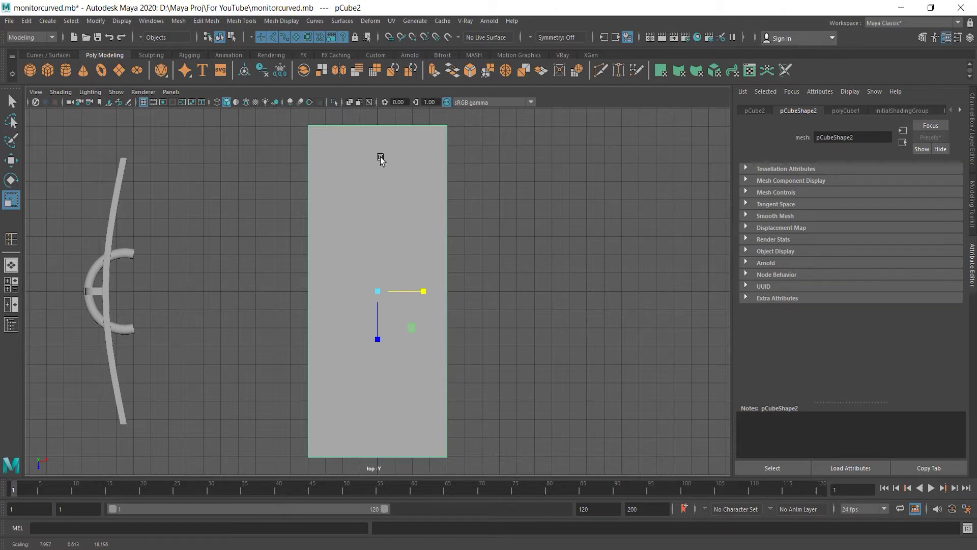
# Insert four edge loops on the tabletop, one close to each of its four sides, to mark square corners.
pyautogui.keyDown('shift'); pyautogui.moveTo(380, 154); pyautogui.dragTo(333, 164, button='right'); pyautogui.keyUp('shift')
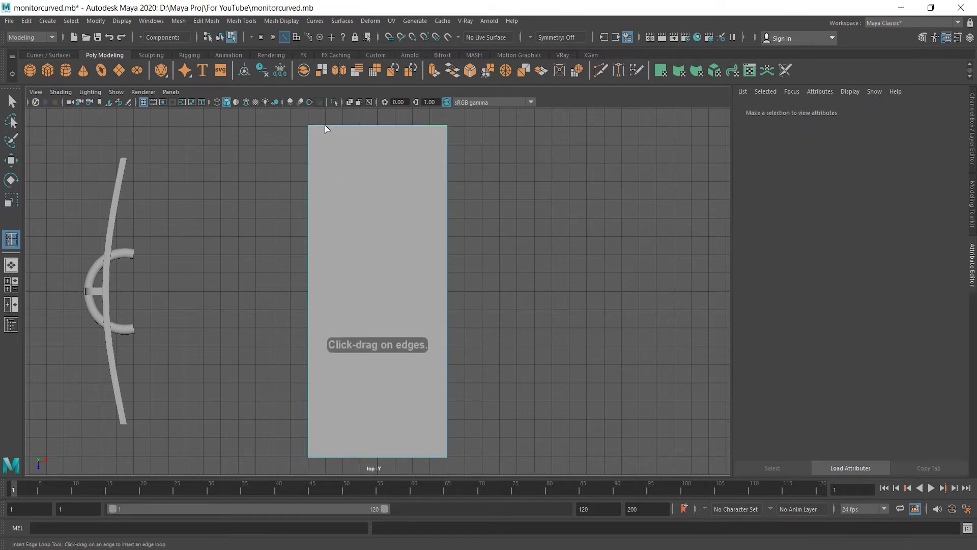
pyautogui.click(325, 126)
pyautogui.click(429, 125)
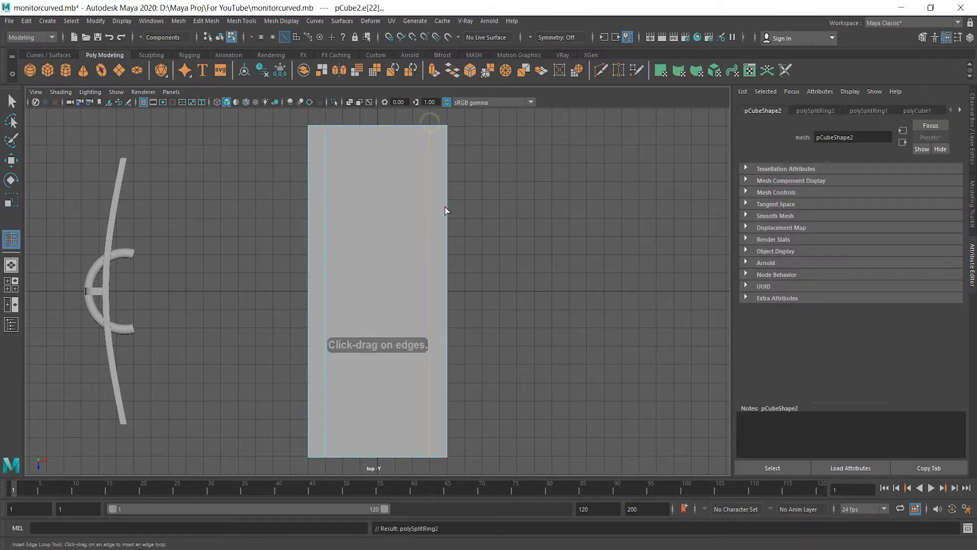
pyautogui.click(308, 146)
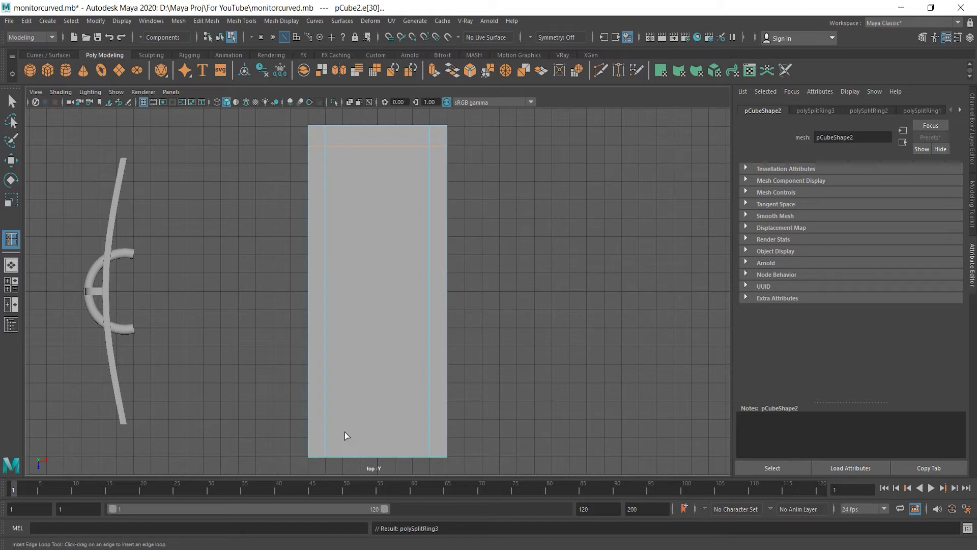
pyautogui.click(308, 437)
pyautogui.press('q')
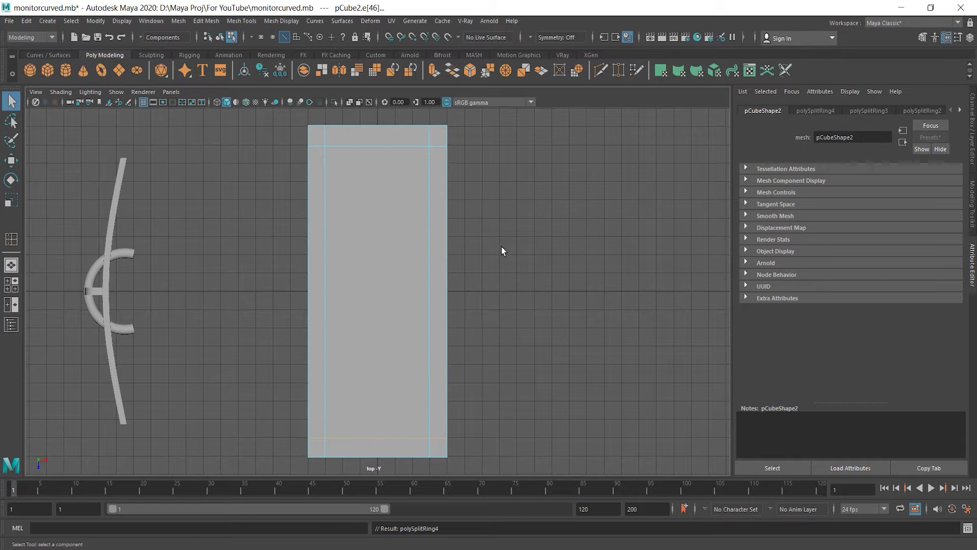
# Extrude the four corner faces on the tabletop's underside about 6.94 cm downwards to form the table legs.
pyautogui.press('space')
pyautogui.press('space')
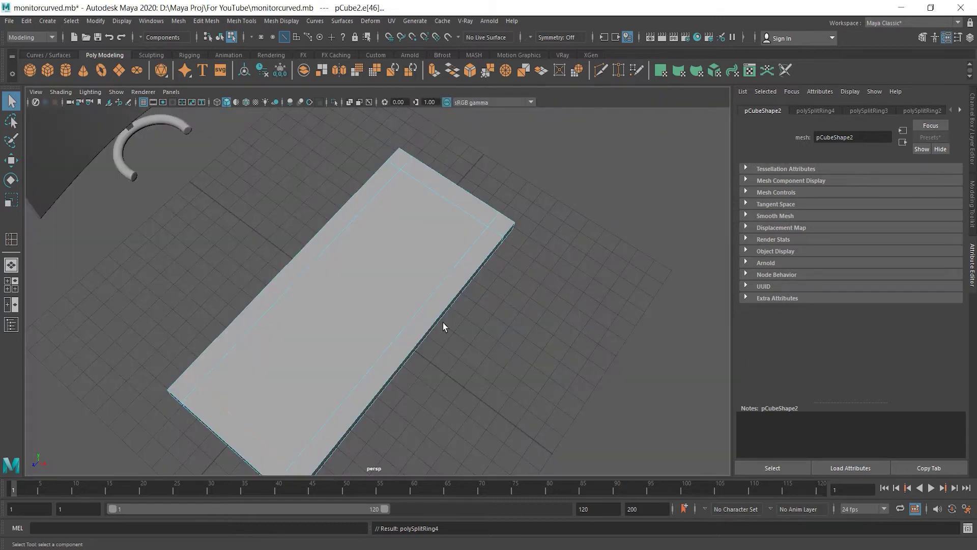
pyautogui.keyDown('alt'); pyautogui.moveTo(380, 369); pyautogui.dragTo(281, 343); pyautogui.keyUp('alt')
pyautogui.rightClick(313, 271)
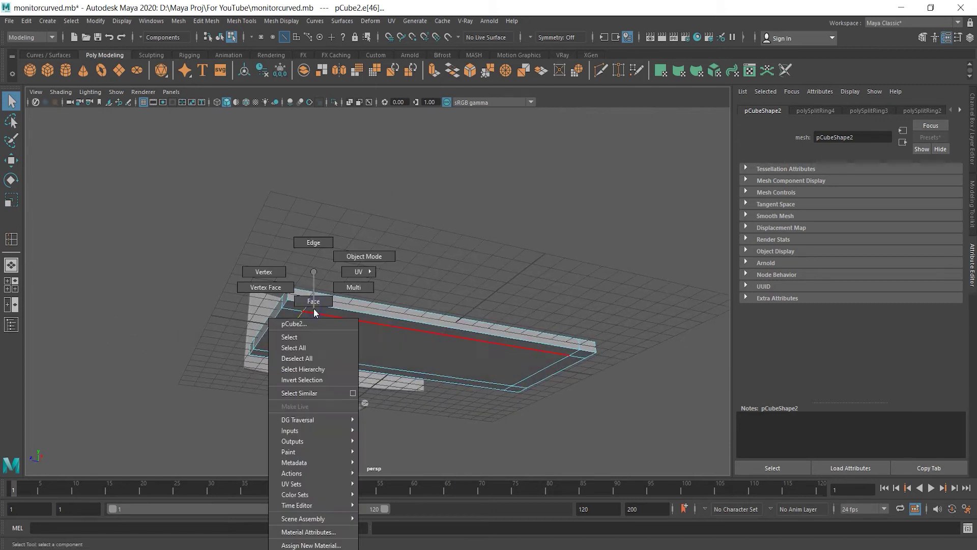
pyautogui.moveTo(320, 295); pyautogui.dragTo(314, 300, button='right')
pyautogui.click(294, 307)
pyautogui.keyDown('shift'); pyautogui.click(260, 351); pyautogui.keyUp('shift')
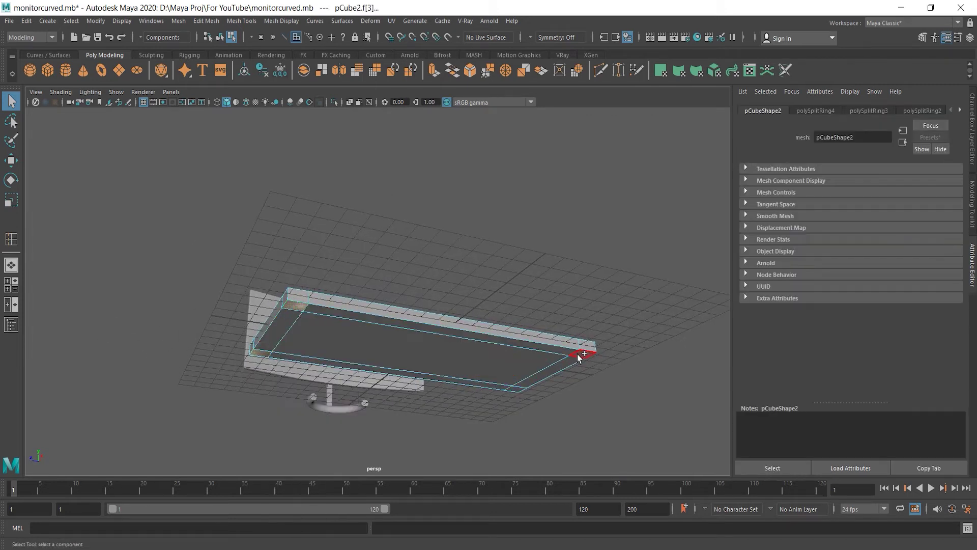
pyautogui.keyDown('shift'); pyautogui.click(580, 353); pyautogui.keyUp('shift')
pyautogui.keyDown('shift'); pyautogui.click(518, 394); pyautogui.keyUp('shift')
pyautogui.keyDown('alt'); pyautogui.moveTo(600, 377); pyautogui.dragTo(565, 407); pyautogui.keyUp('alt')
pyautogui.press('space')
pyautogui.press('space')
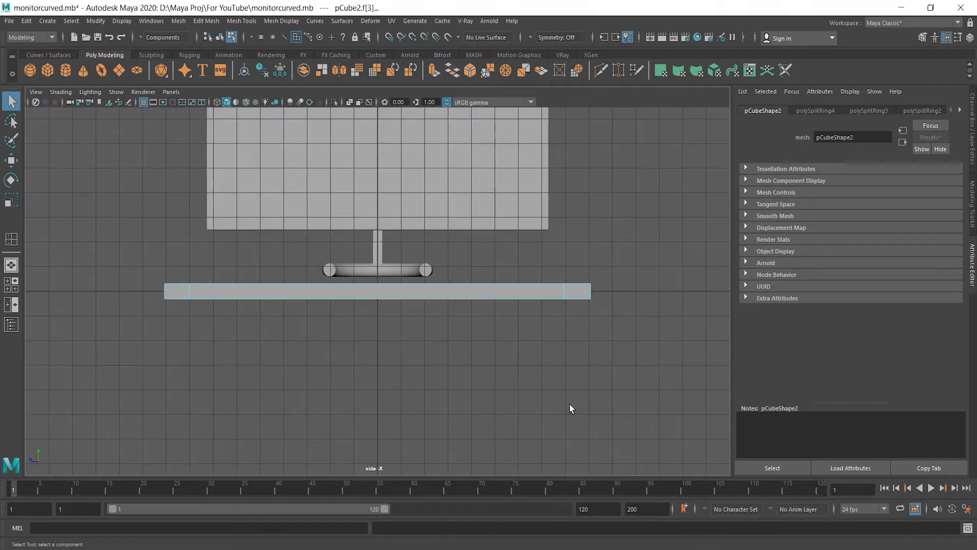
pyautogui.press('w')
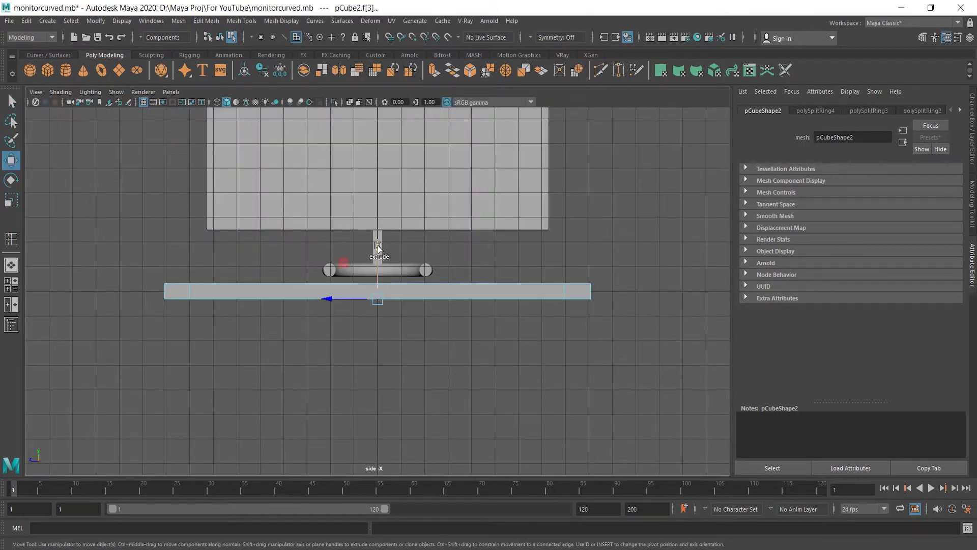
pyautogui.keyDown('shift'); pyautogui.moveTo(378, 270); pyautogui.dragTo(377, 414); pyautogui.keyUp('shift')
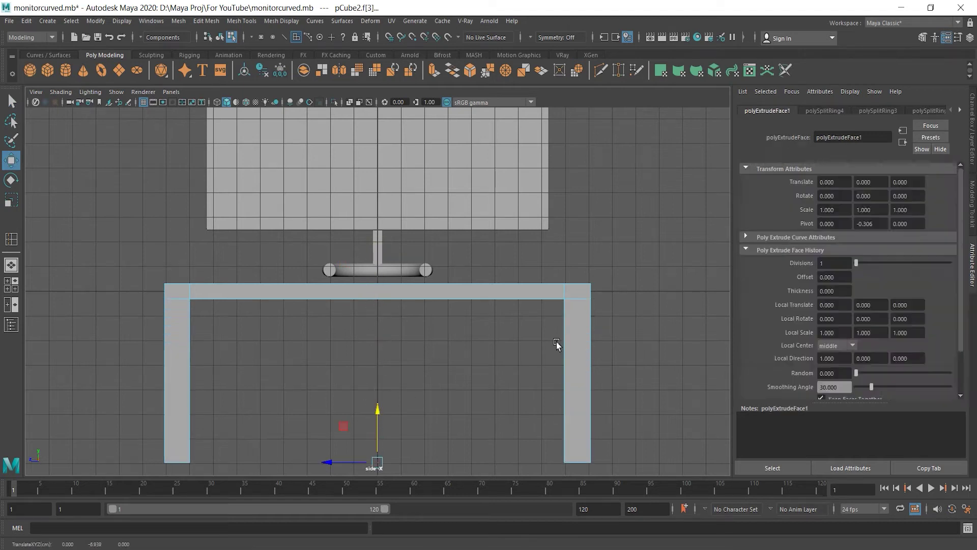
# Return to object mode and raise the whole table until its legs stand on the ground line of the grid.
pyautogui.moveTo(520, 295); pyautogui.dragTo(554, 257, button='right')
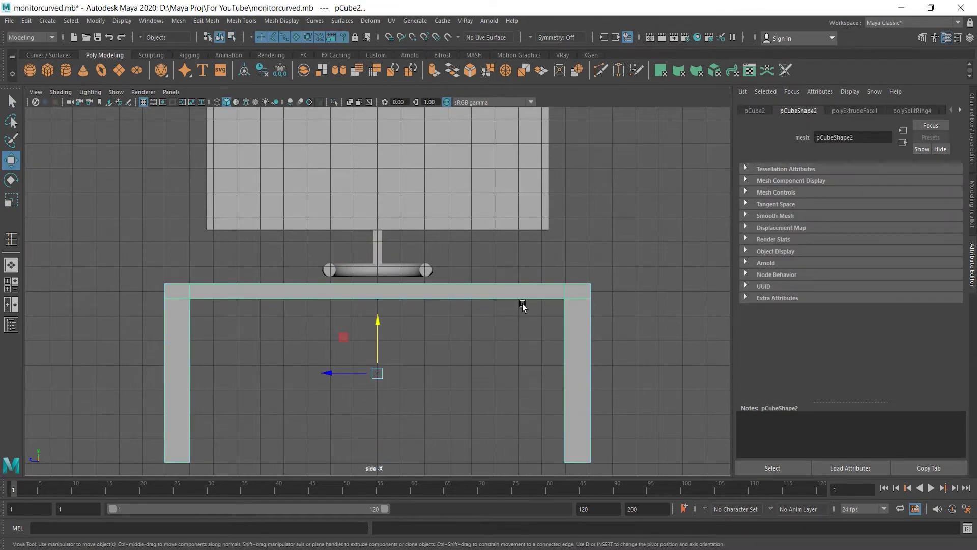
pyautogui.moveTo(377, 320); pyautogui.dragTo(376, 149)
pyautogui.keyDown('alt'); pyautogui.moveTo(463, 335); pyautogui.dragTo(395, 300, button='right'); pyautogui.keyUp('alt')
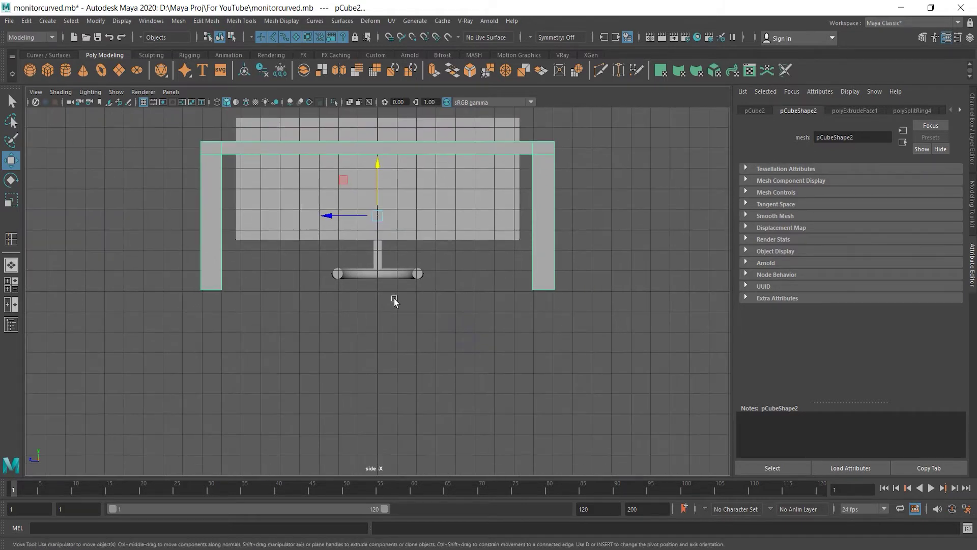
pyautogui.keyDown('alt'); pyautogui.moveTo(395, 300); pyautogui.dragTo(427, 341, button='middle'); pyautogui.keyUp('alt')
# Raise the monitor to tabletop height, about 11.27 cm in Y, and shift it along X until it sits over the table.
pyautogui.click(426, 341)
pyautogui.click(426, 331)
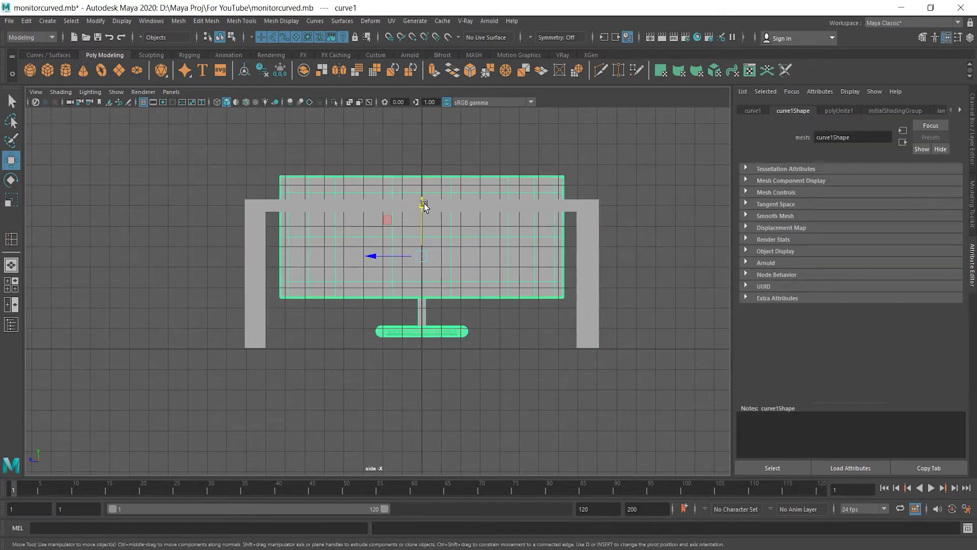
pyautogui.moveTo(425, 208); pyautogui.dragTo(415, 71)
pyautogui.press('space')
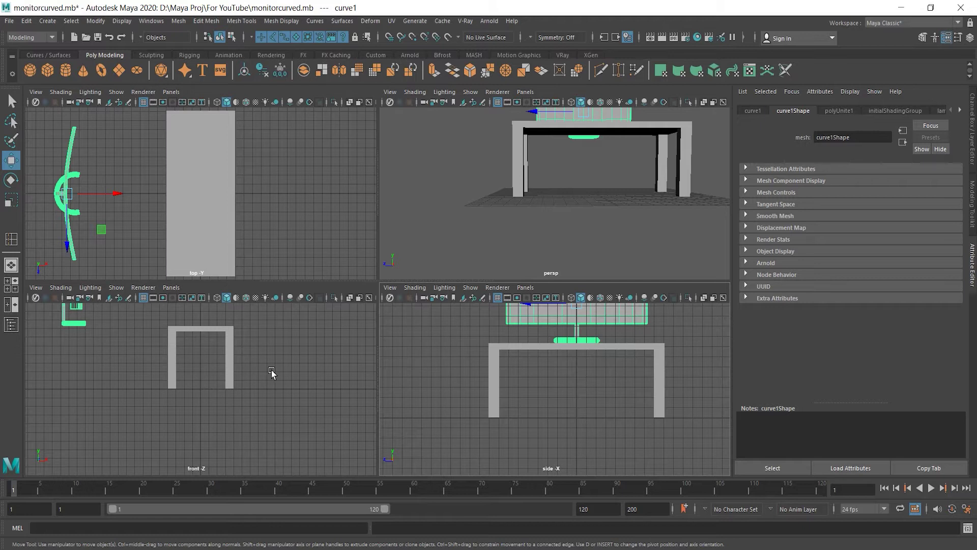
pyautogui.keyDown('alt'); pyautogui.moveTo(305, 360); pyautogui.dragTo(285, 393, button='middle'); pyautogui.keyUp('alt')
pyautogui.click(103, 334)
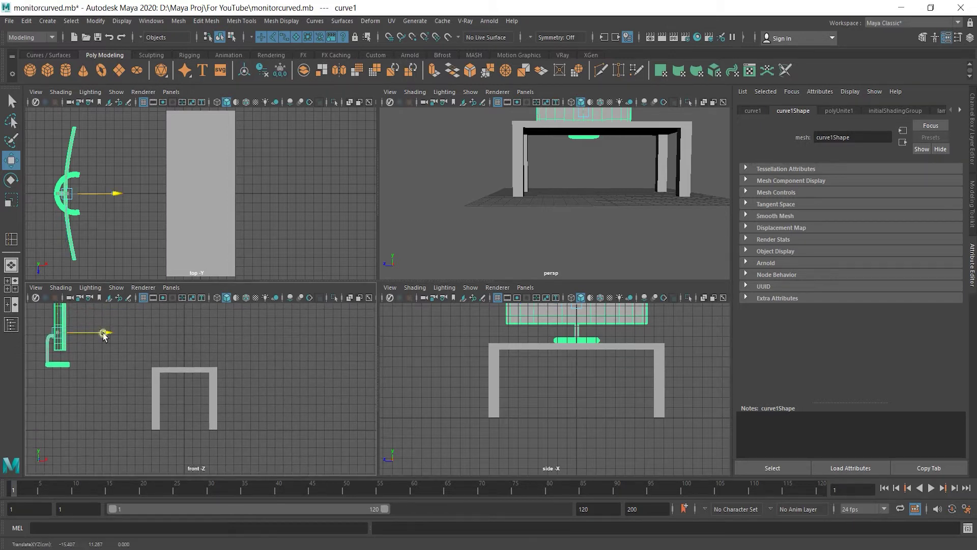
pyautogui.moveTo(103, 334); pyautogui.dragTo(227, 340)
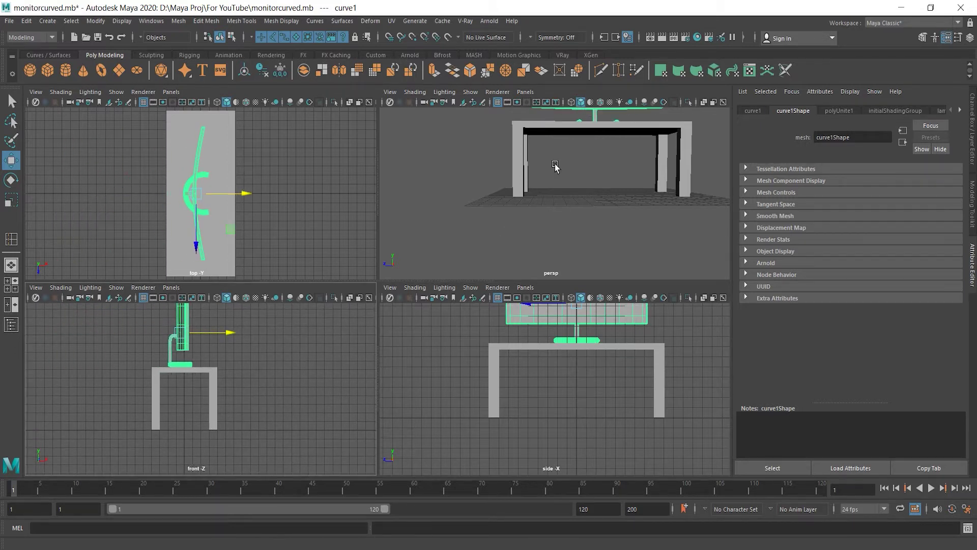
# Scale the monitor down uniformly to about 0.62 so it suits the table's size.
pyautogui.press('space')
pyautogui.keyDown('alt'); pyautogui.moveTo(479, 245); pyautogui.dragTo(638, 372); pyautogui.keyUp('alt')
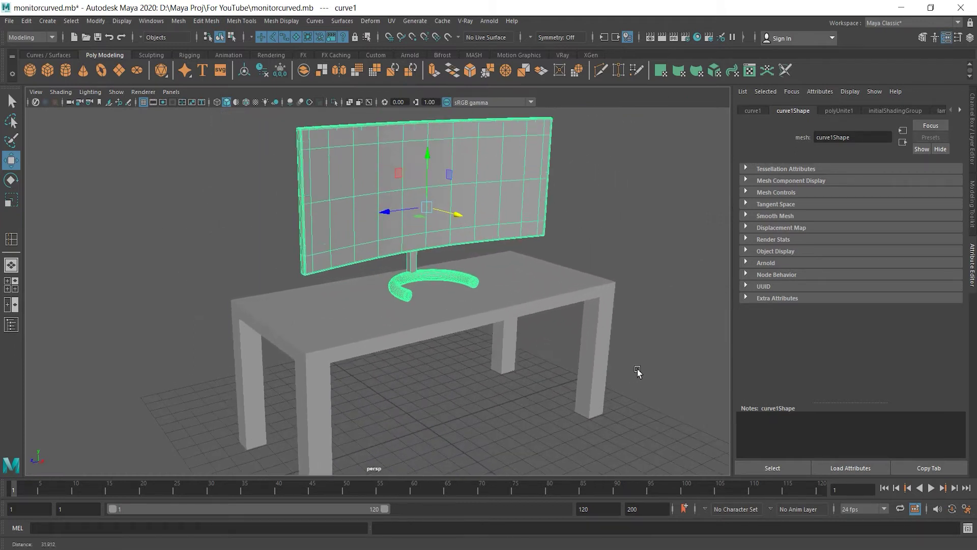
pyautogui.press('r')
pyautogui.moveTo(427, 207); pyautogui.dragTo(389, 207)
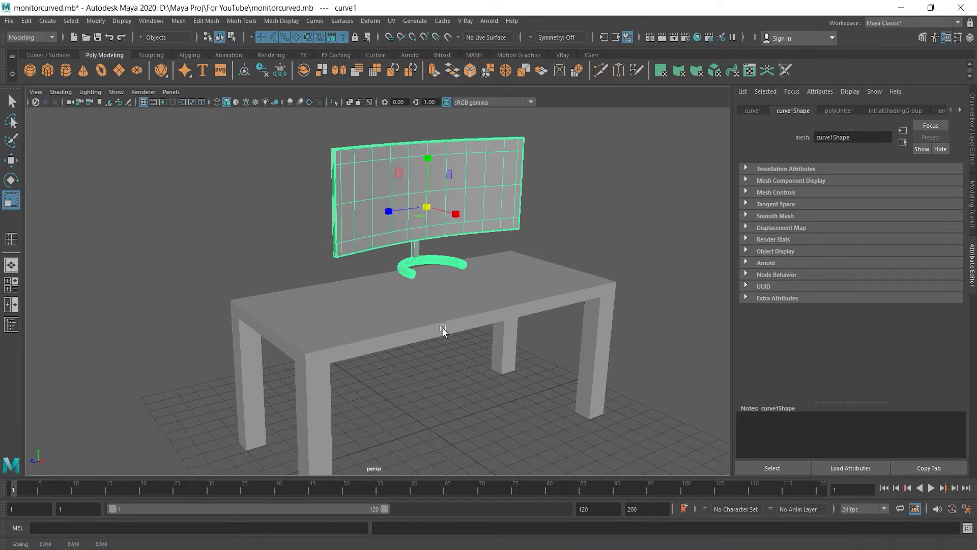
# Lower the scaled monitor in the side view until its curved stand rests on the tabletop, and deselect it.
pyautogui.press('space')
pyautogui.press('space')
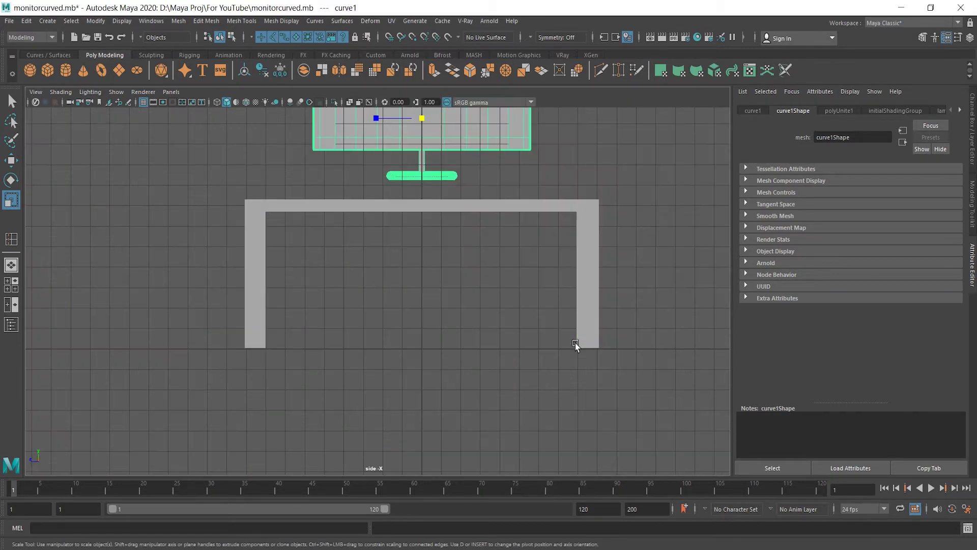
pyautogui.press('w')
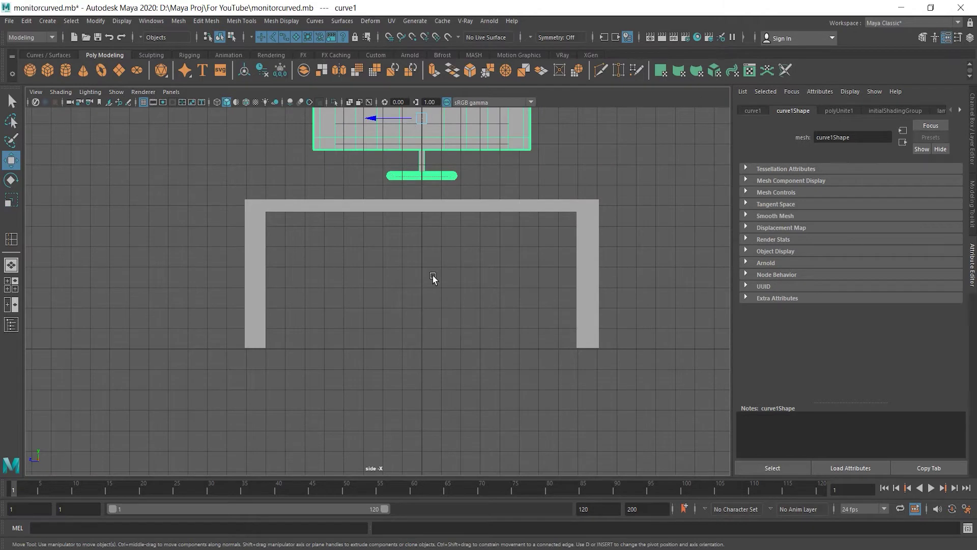
pyautogui.scroll(-1, 377, 283)
pyautogui.keyDown('alt'); pyautogui.moveTo(413, 310); pyautogui.dragTo(420, 401, button='middle'); pyautogui.keyUp('alt')
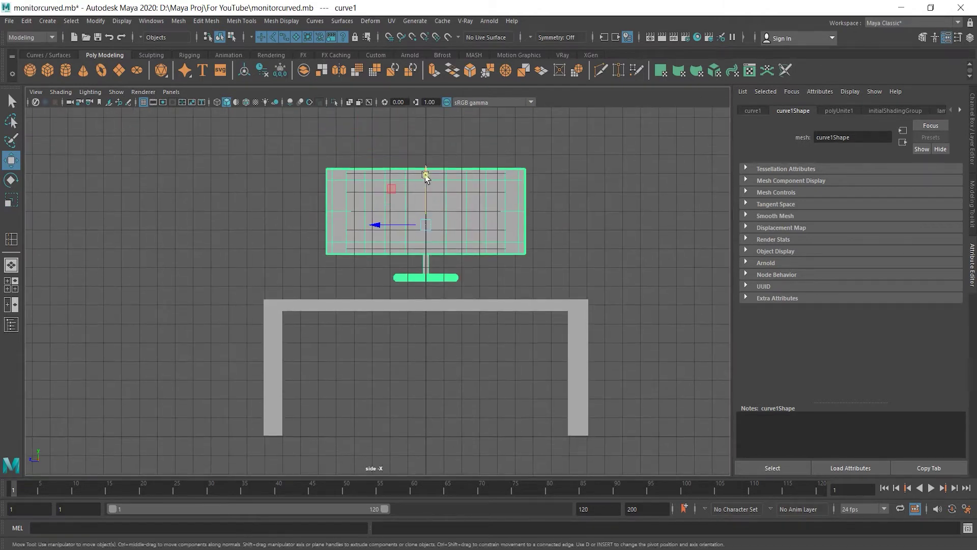
pyautogui.moveTo(428, 179); pyautogui.dragTo(442, 194)
pyautogui.press('space')
pyautogui.press('space')
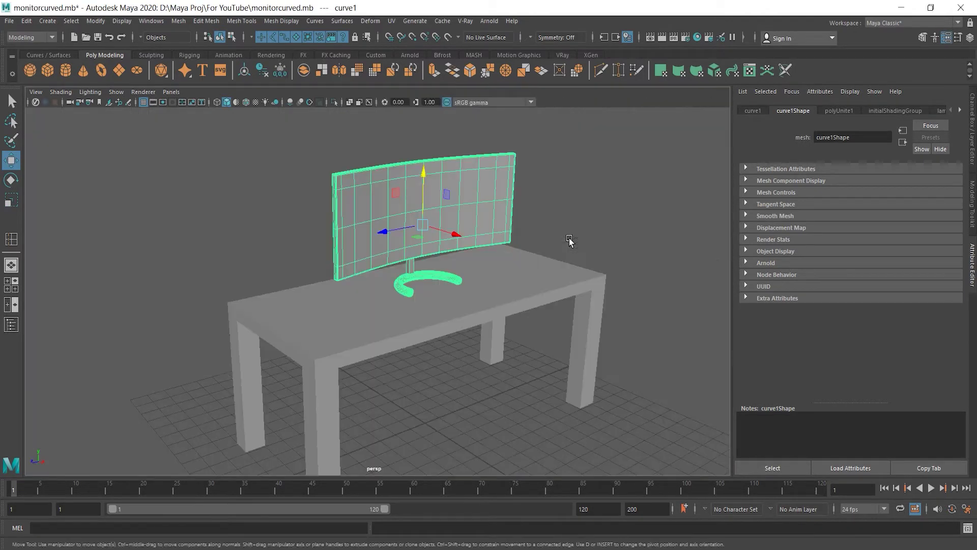
pyautogui.click(473, 362)
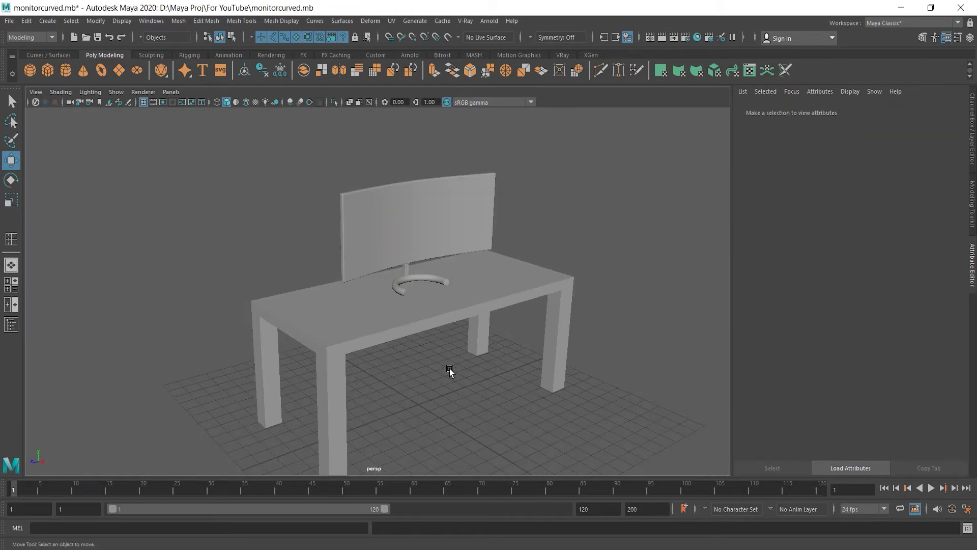
# Create a polygon plane at the origin and scale it up uniformly until it extends well beyond the grid as a floor.
pyautogui.moveTo(449, 368)
pyautogui.keyDown('alt'); pyautogui.mouseDown()
pyautogui.moveTo(397, 401)
pyautogui.moveTo(452, 360)
pyautogui.moveTo(419, 364)
pyautogui.moveTo(409, 382)
pyautogui.moveTo(518, 375)
pyautogui.moveTo(486, 371)
pyautogui.moveTo(453, 386)
pyautogui.mouseUp(); pyautogui.keyUp('alt')
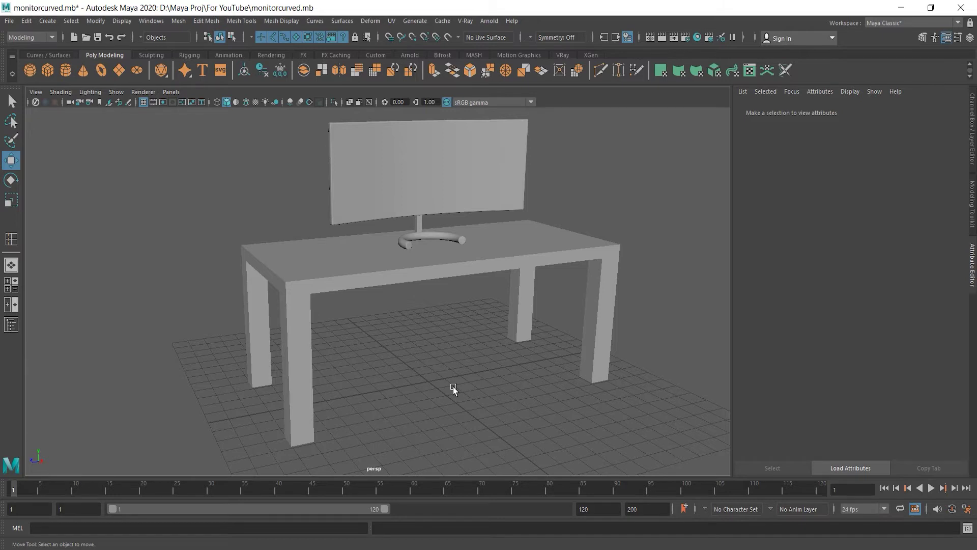
pyautogui.keyDown('alt'); pyautogui.moveTo(443, 404); pyautogui.dragTo(353, 386, button='right'); pyautogui.keyUp('alt')
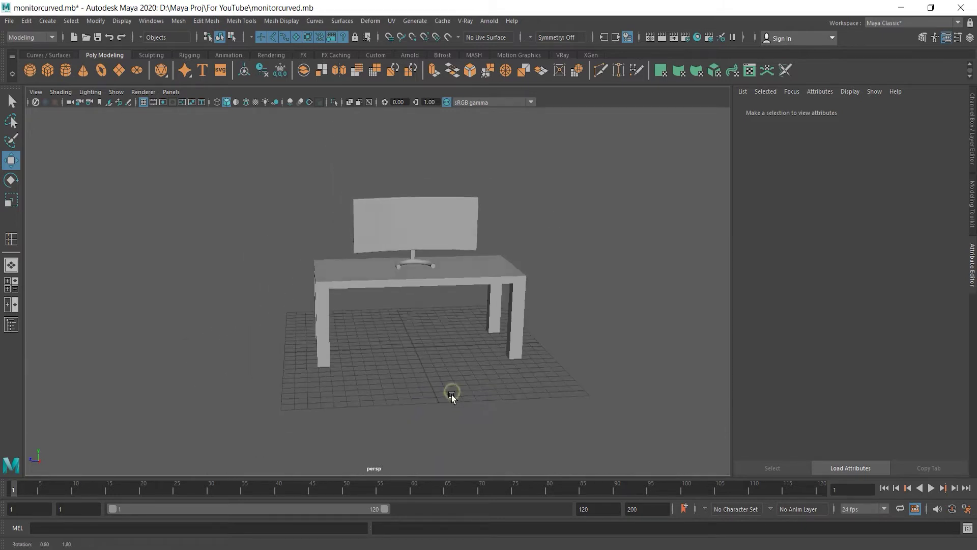
pyautogui.keyDown('alt'); pyautogui.moveTo(452, 395); pyautogui.dragTo(453, 408); pyautogui.keyUp('alt')
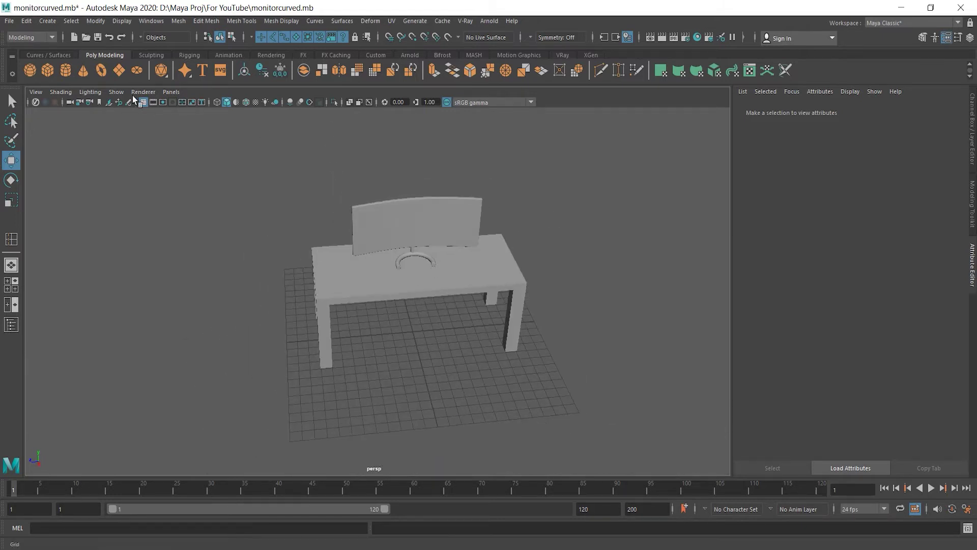
pyautogui.click(119, 70)
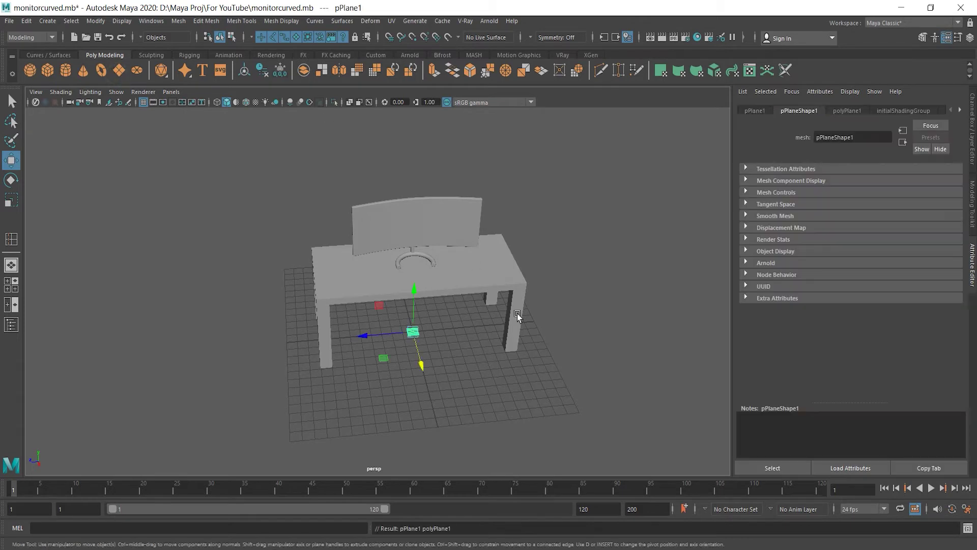
pyautogui.press('r')
pyautogui.moveTo(412, 332); pyautogui.dragTo(695, 480)
pyautogui.scroll(-3, 465, 315)
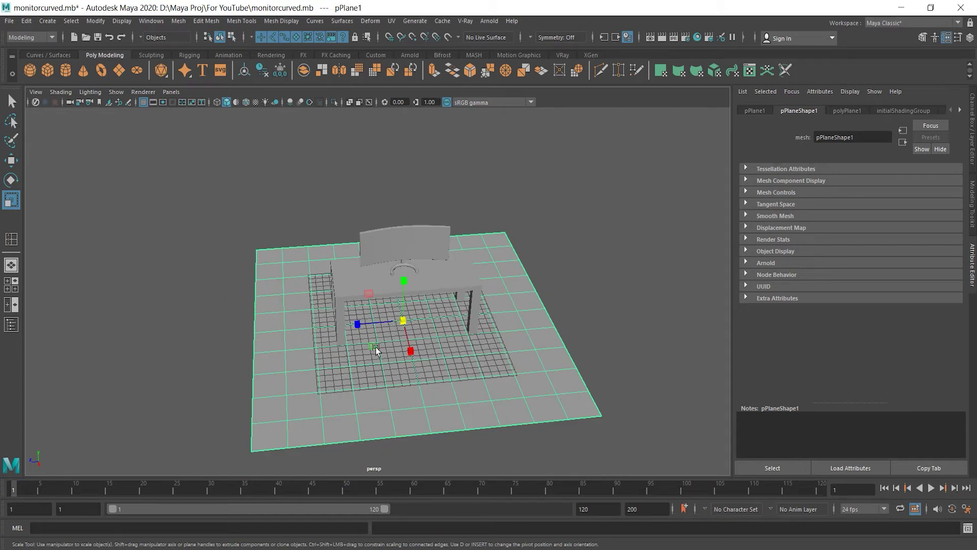
# Insert edge loops in the floor plane close to its two side borders and its back border, and leave the tool.
pyautogui.keyDown('alt'); pyautogui.moveTo(367, 352); pyautogui.dragTo(362, 338); pyautogui.keyUp('alt')
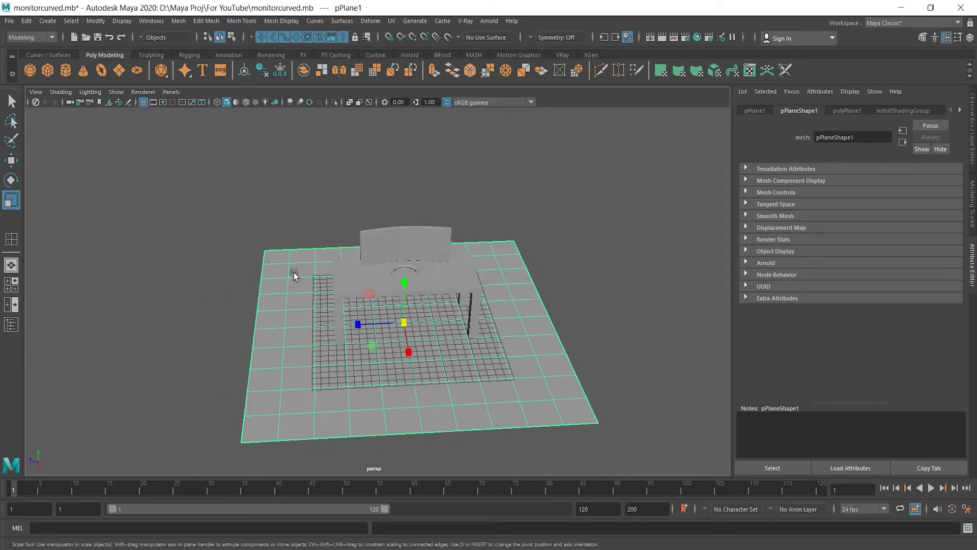
pyautogui.keyDown('shift'); pyautogui.moveTo(295, 273); pyautogui.dragTo(236, 285, button='right'); pyautogui.keyUp('shift')
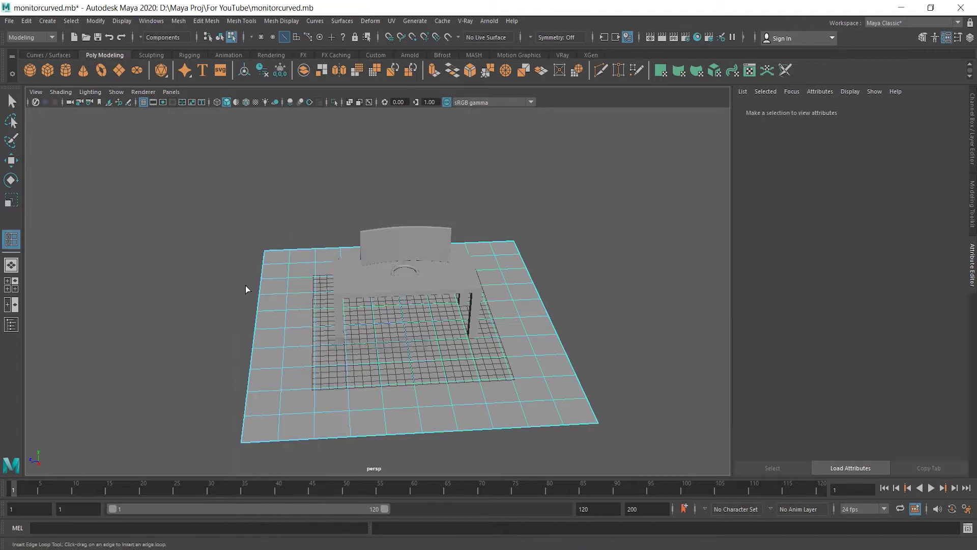
pyautogui.click(266, 253)
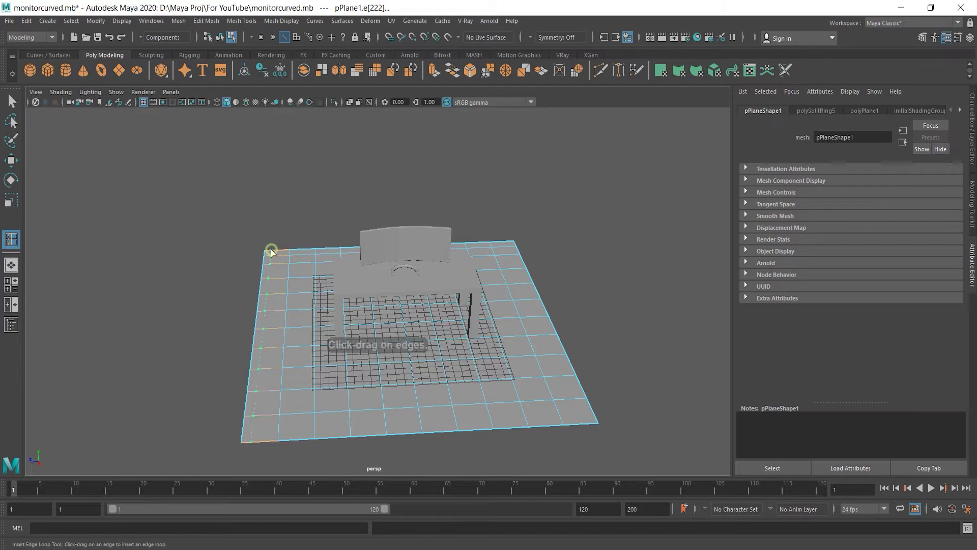
pyautogui.click(508, 240)
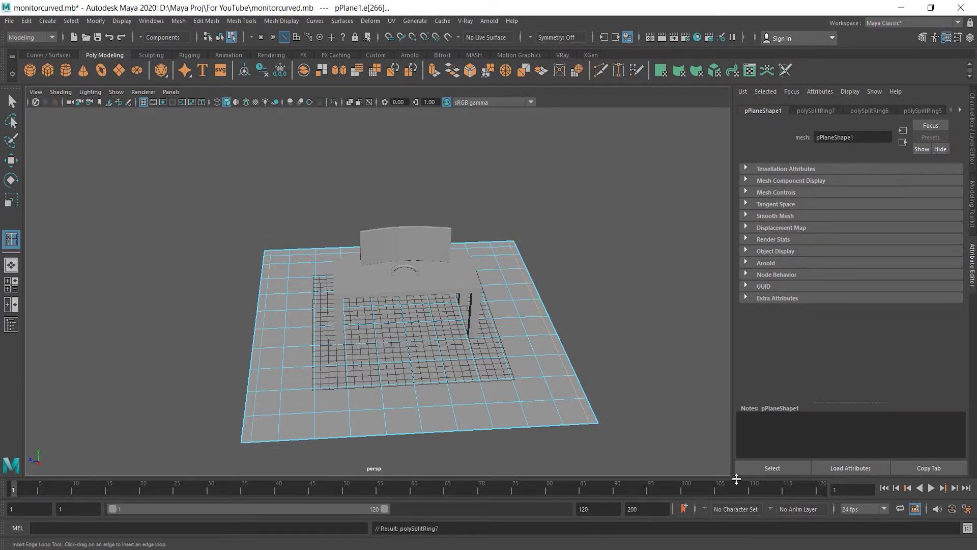
pyautogui.press('q')
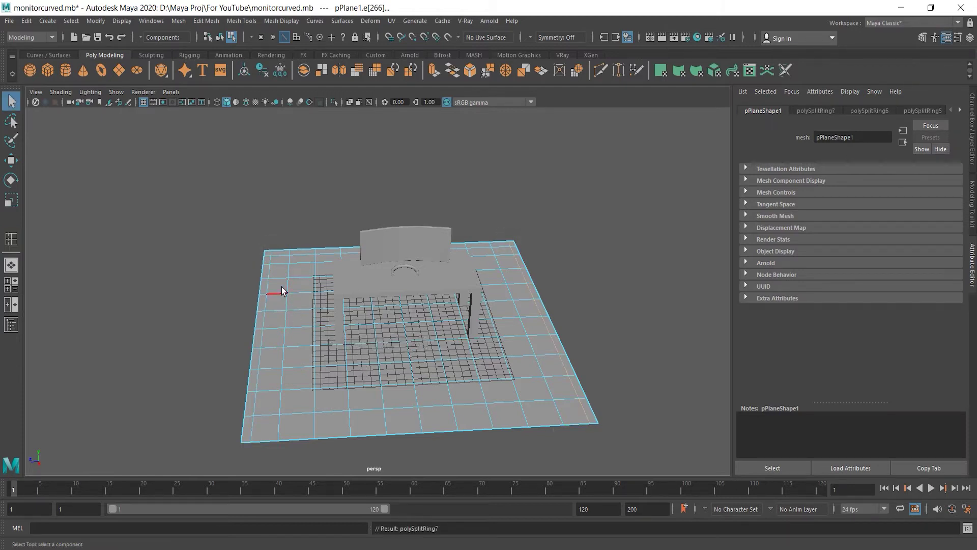
# Select the narrow border faces along both sides and the back of the floor plane in the top view.
pyautogui.moveTo(282, 277); pyautogui.dragTo(282, 296, button='right')
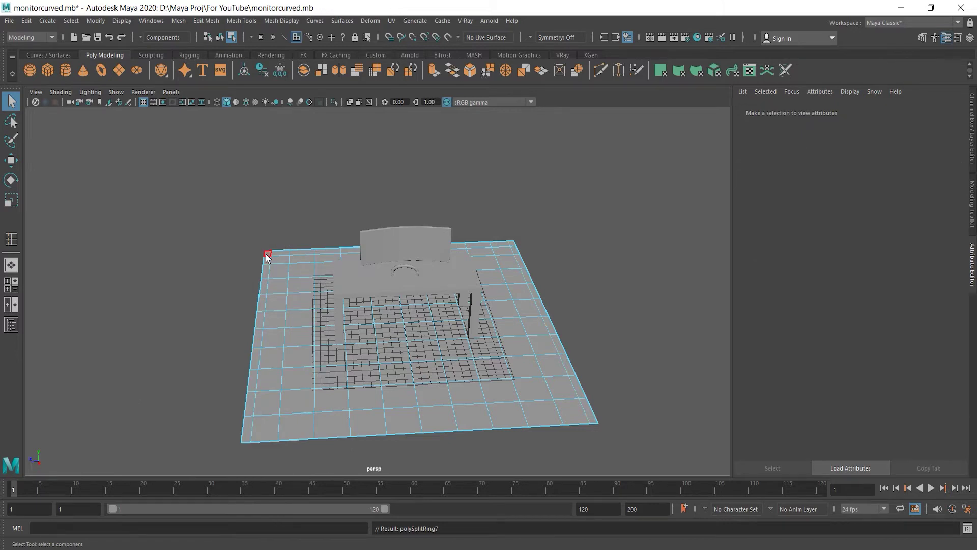
pyautogui.click(262, 384)
pyautogui.press('space')
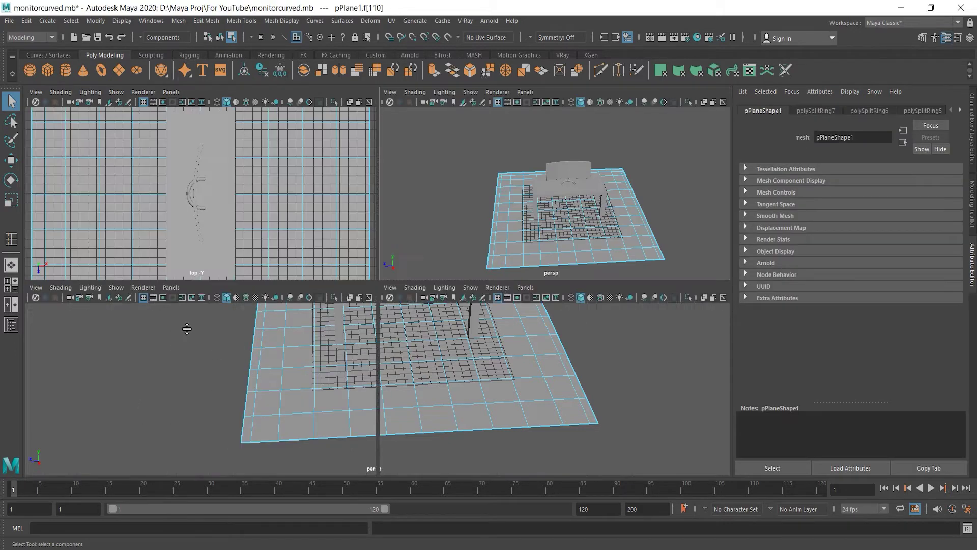
pyautogui.press('space')
pyautogui.scroll(-6, 458, 239)
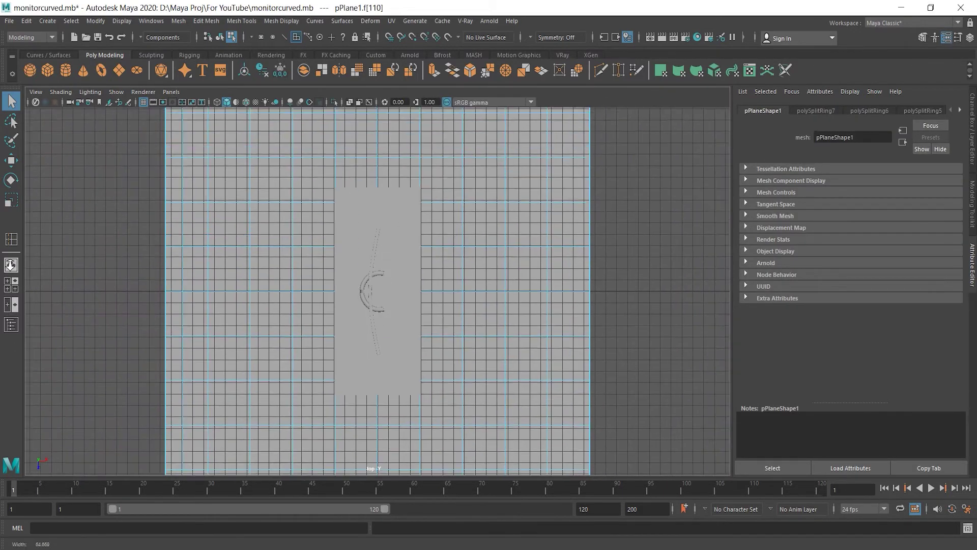
pyautogui.keyDown('alt'); pyautogui.moveTo(426, 284); pyautogui.dragTo(366, 282, button='middle'); pyautogui.keyUp('alt')
pyautogui.moveTo(555, 450); pyautogui.dragTo(171, 426)
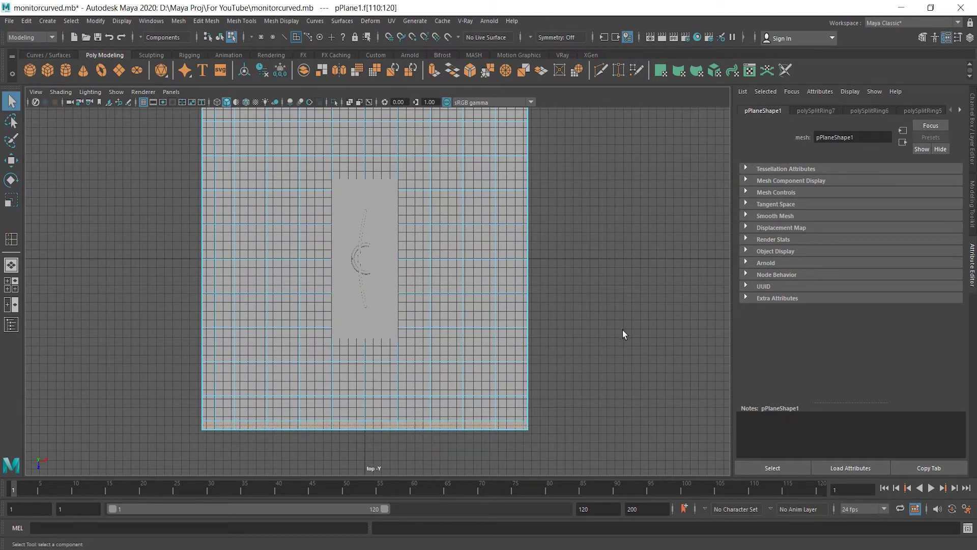
pyautogui.scroll(-2, 622, 330)
pyautogui.moveTo(206, 122); pyautogui.dragTo(247, 383)
pyautogui.moveTo(250, 120); pyautogui.dragTo(504, 138)
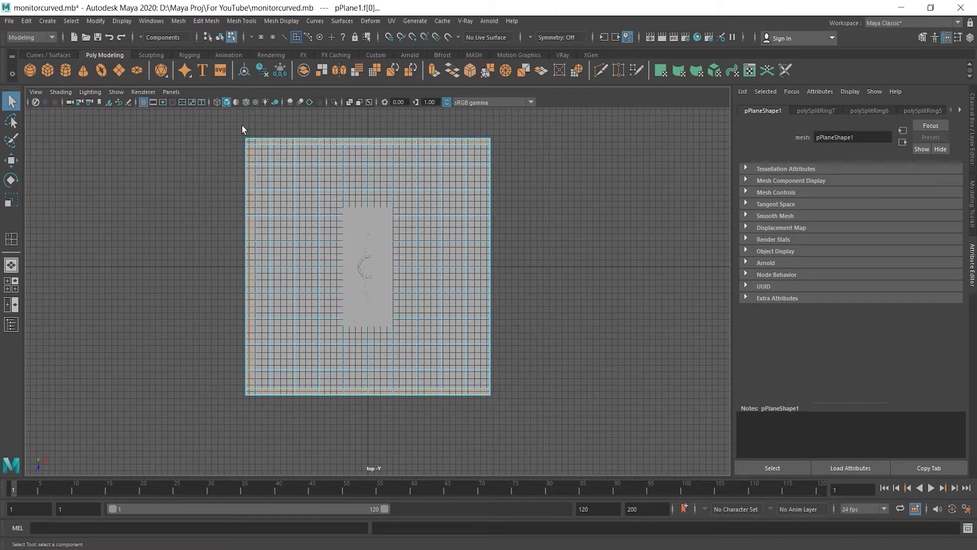
# Extrude the selected border faces upward into three walls taller than the monitor, and return to object mode.
pyautogui.press('space')
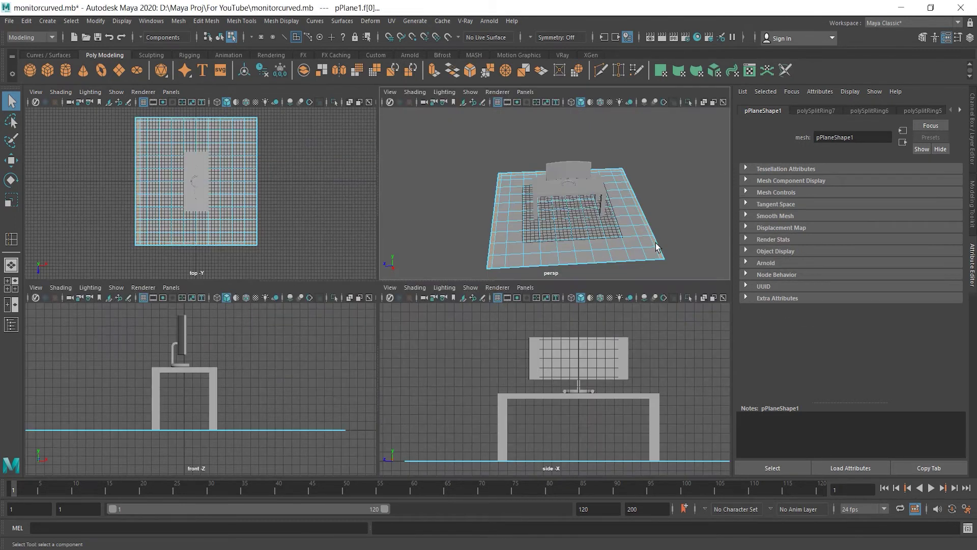
pyautogui.press('space')
pyautogui.press('w')
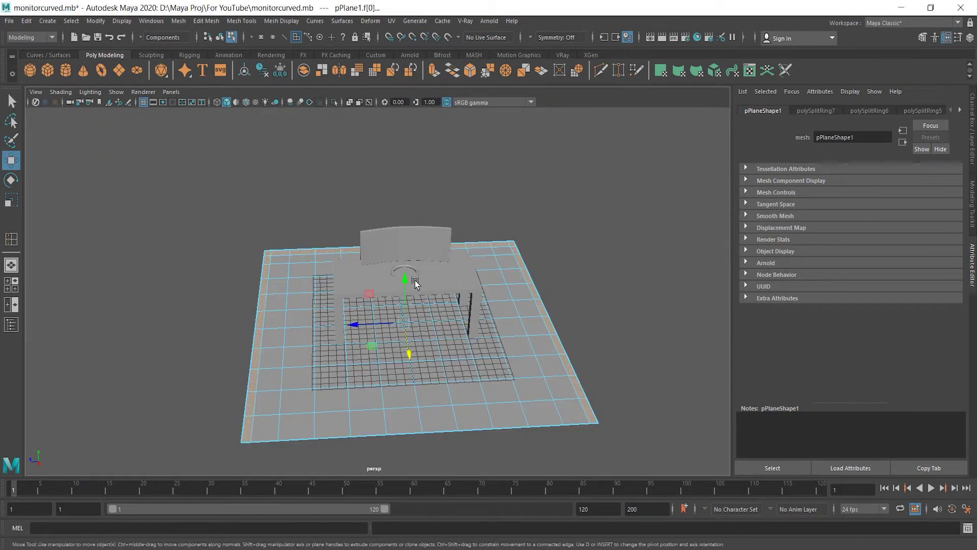
pyautogui.keyDown('shift'); pyautogui.moveTo(403, 283); pyautogui.dragTo(405, 153); pyautogui.keyUp('shift')
pyautogui.press('F8')
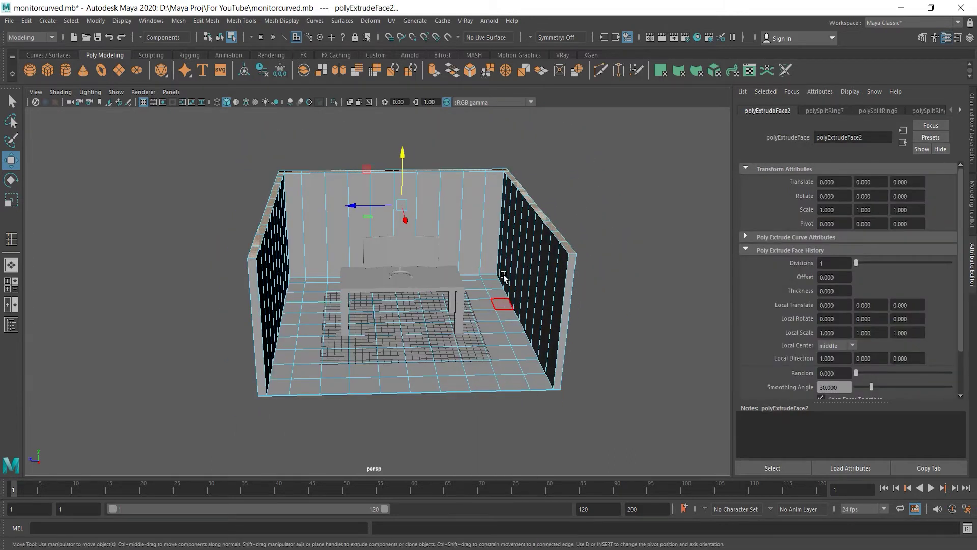
# Test-render the room in the perspective view with Arnold, and repeat the render with Maya Software.
pyautogui.scroll(5, 602, 371)
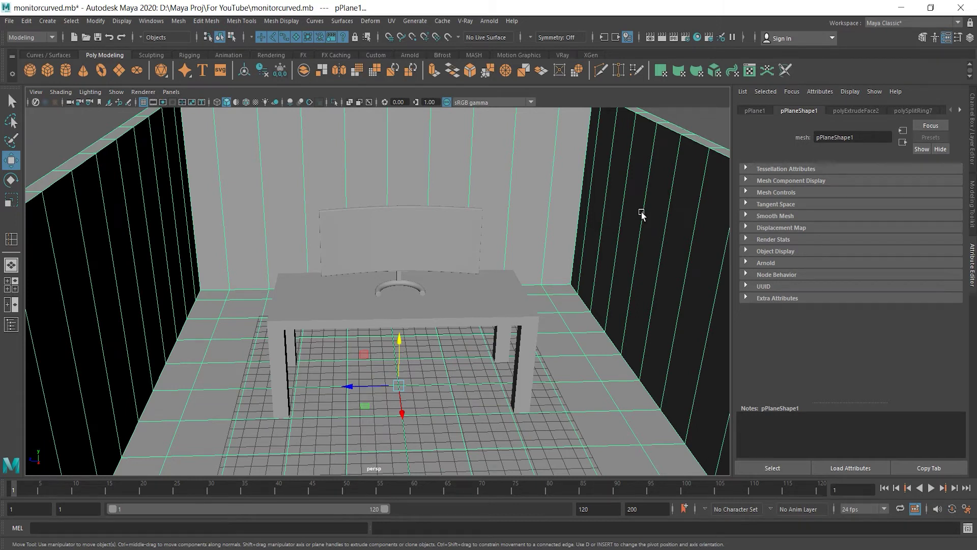
pyautogui.click(675, 39)
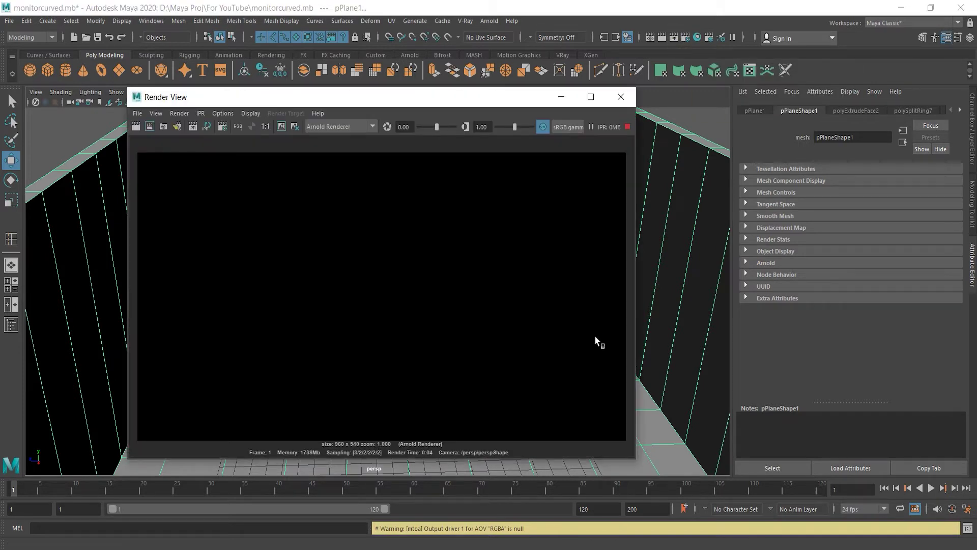
pyautogui.click(373, 127)
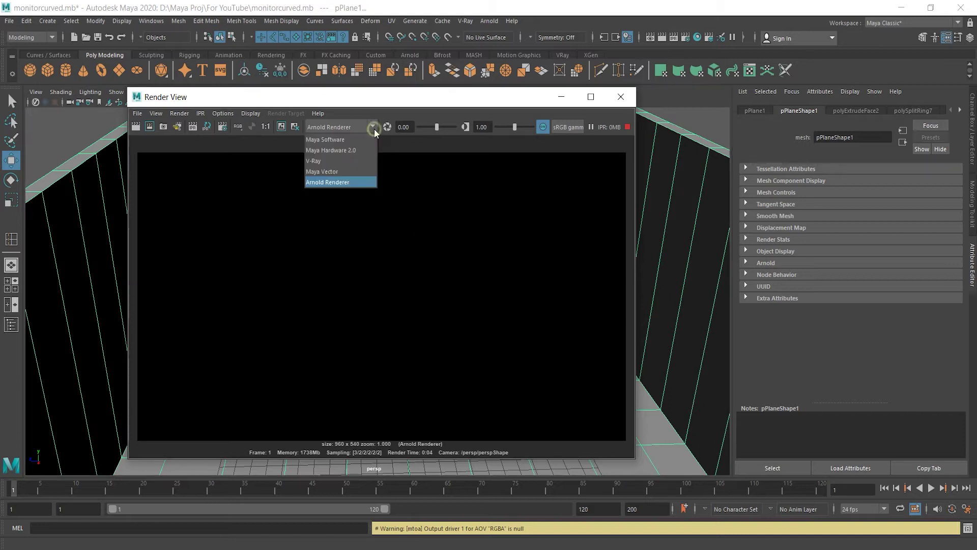
pyautogui.click(329, 139)
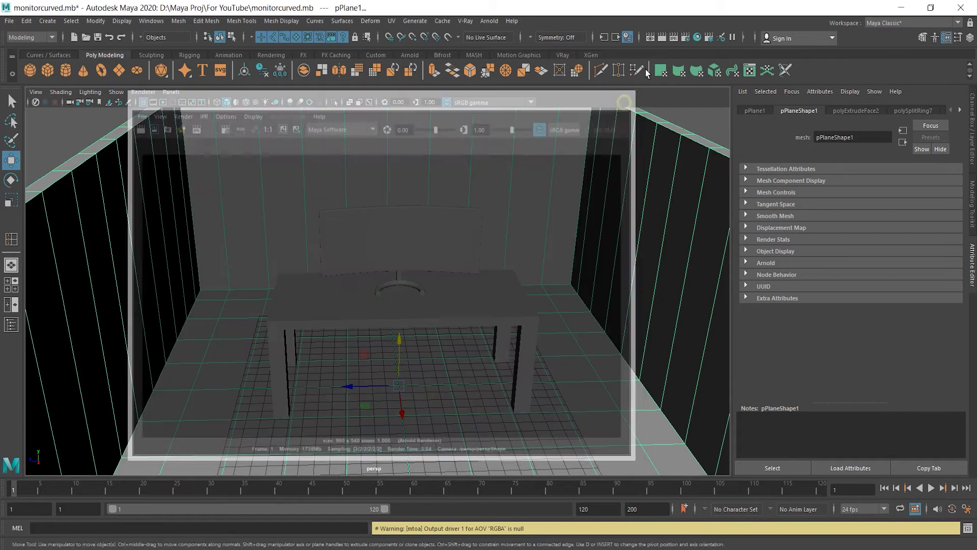
pyautogui.click(673, 37)
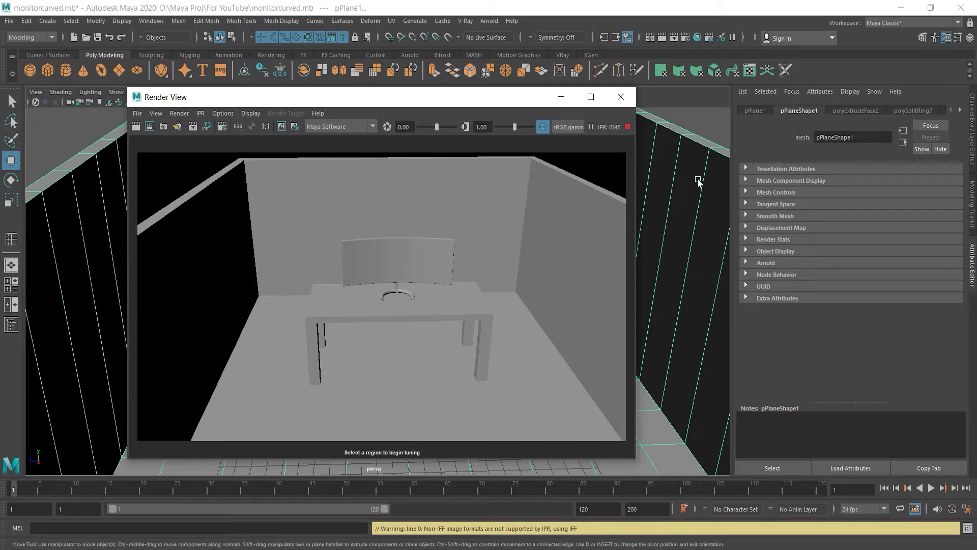
# Set the renderer back to Arnold Renderer and close the render window.
pyautogui.click(376, 128)
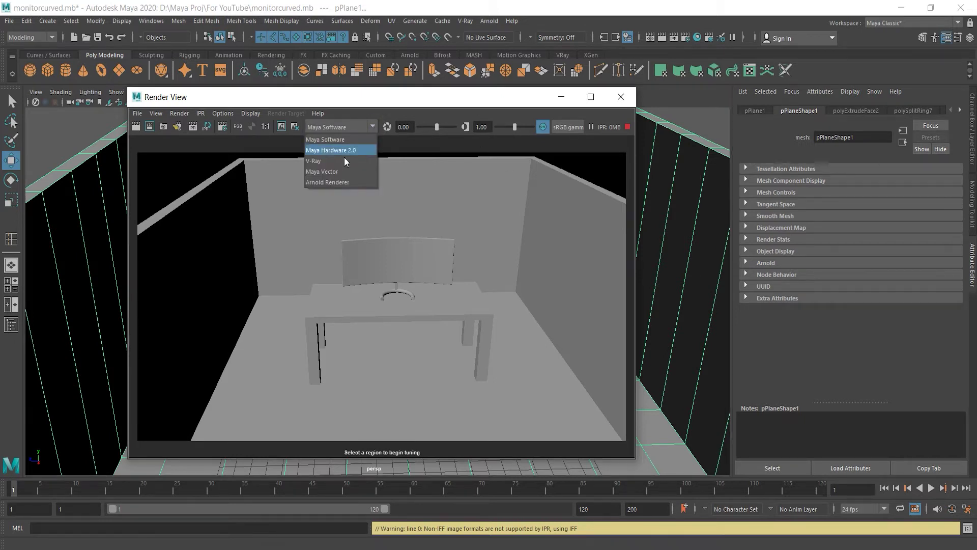
pyautogui.click(328, 180)
pyautogui.click(621, 97)
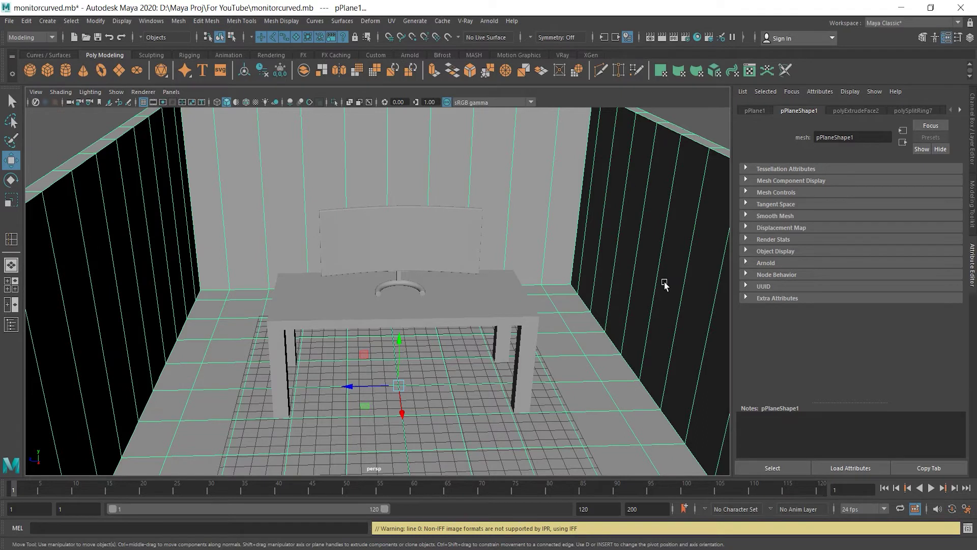
# Create an Arnold area light and raise it in Y until it hangs above the monitor.
pyautogui.scroll(-5, 524, 379)
pyautogui.scroll(2, 538, 359)
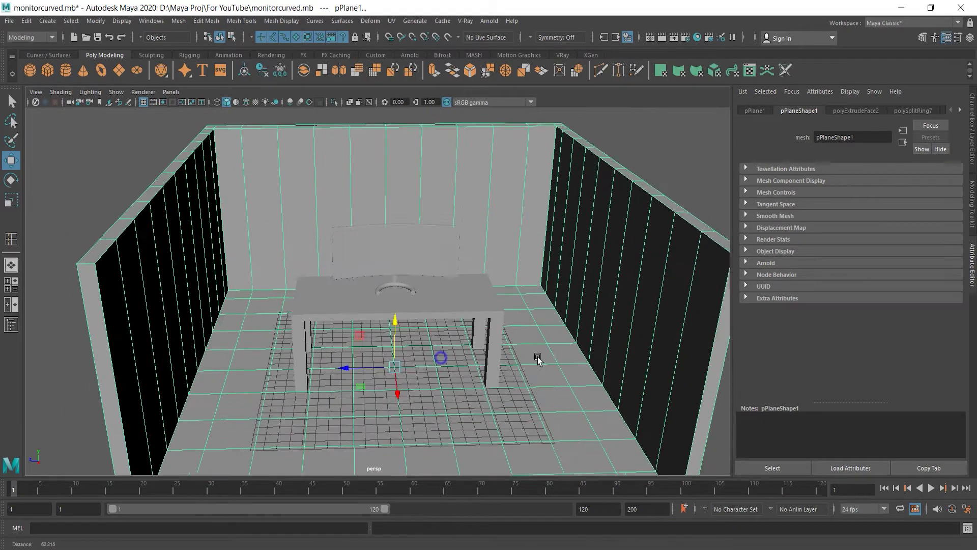
pyautogui.scroll(1, 538, 359)
pyautogui.click(410, 56)
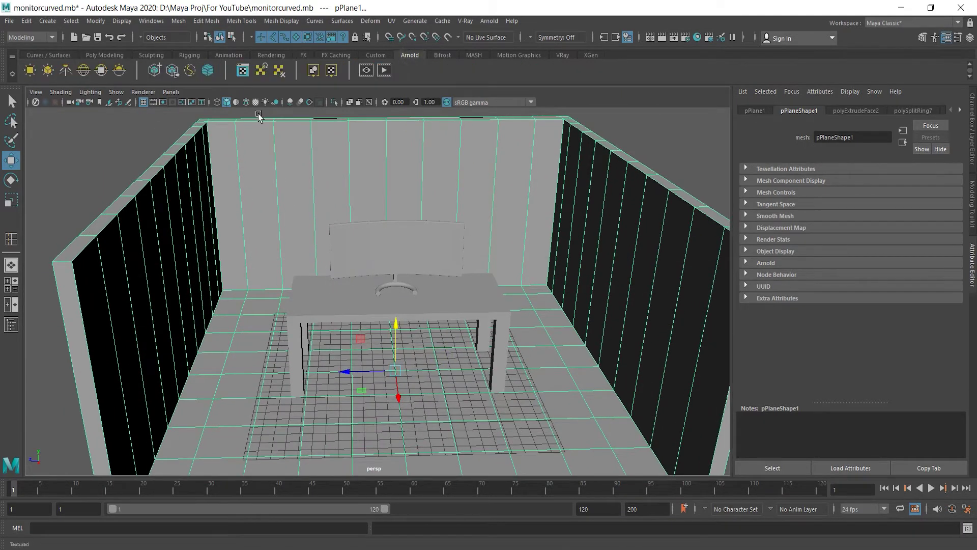
pyautogui.click(29, 70)
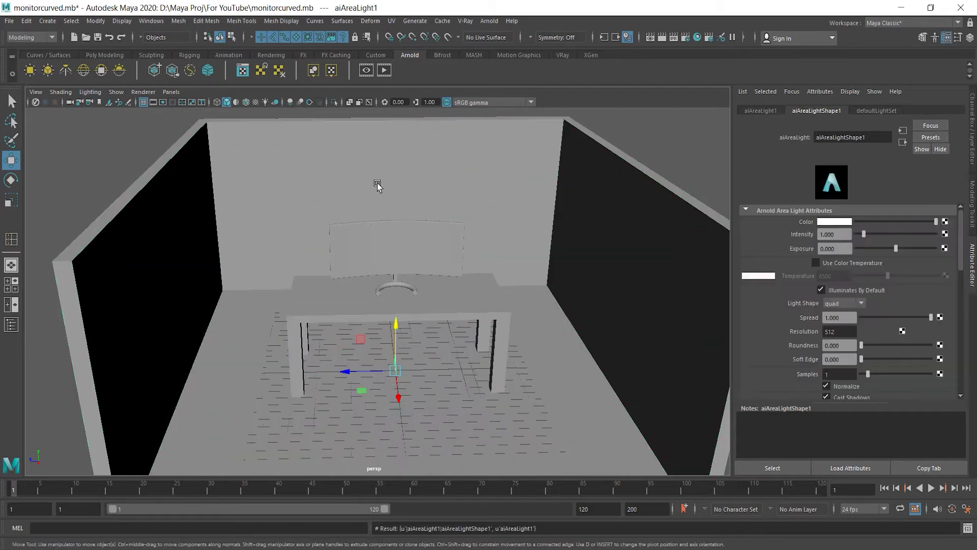
pyautogui.moveTo(397, 322); pyautogui.dragTo(373, 116)
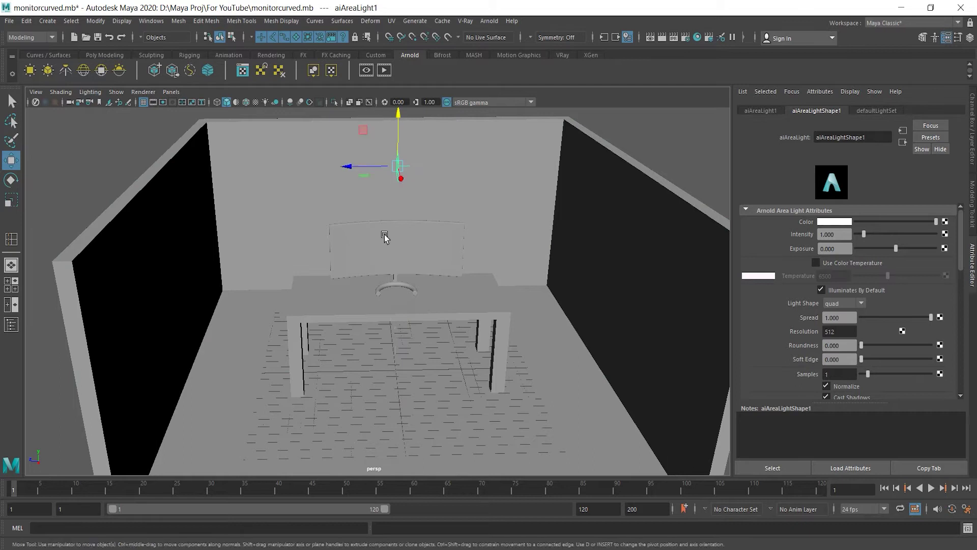
# Rotate the area light about X until it faces down at the table, and scale it up uniformly to about 3.4.
pyautogui.scroll(10, 484, 242)
pyautogui.scroll(5, 458, 291)
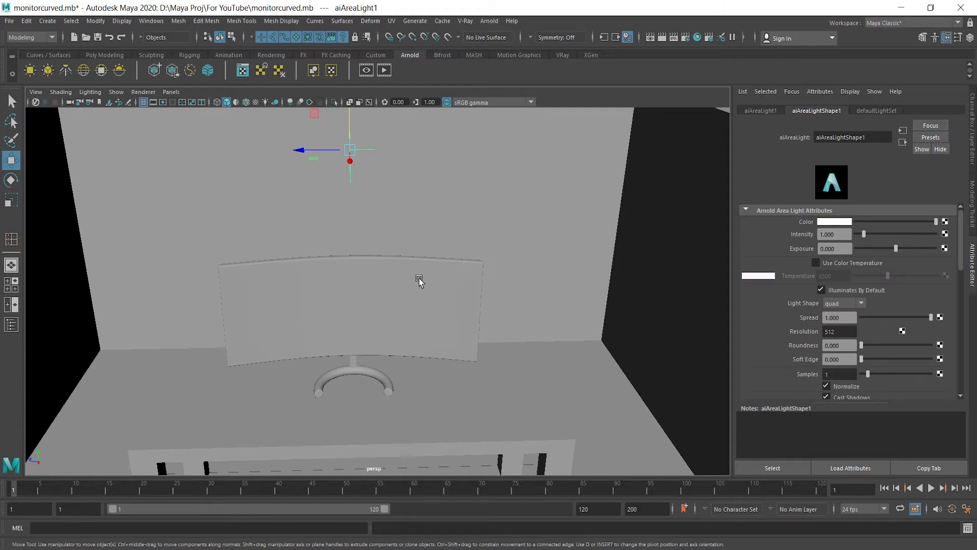
pyautogui.press('e')
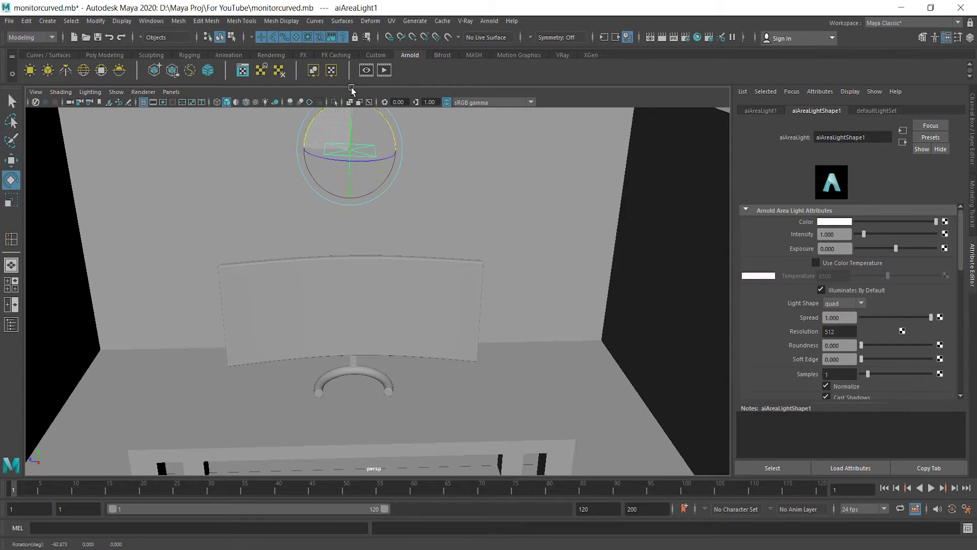
pyautogui.press('r')
pyautogui.moveTo(351, 155); pyautogui.dragTo(456, 209)
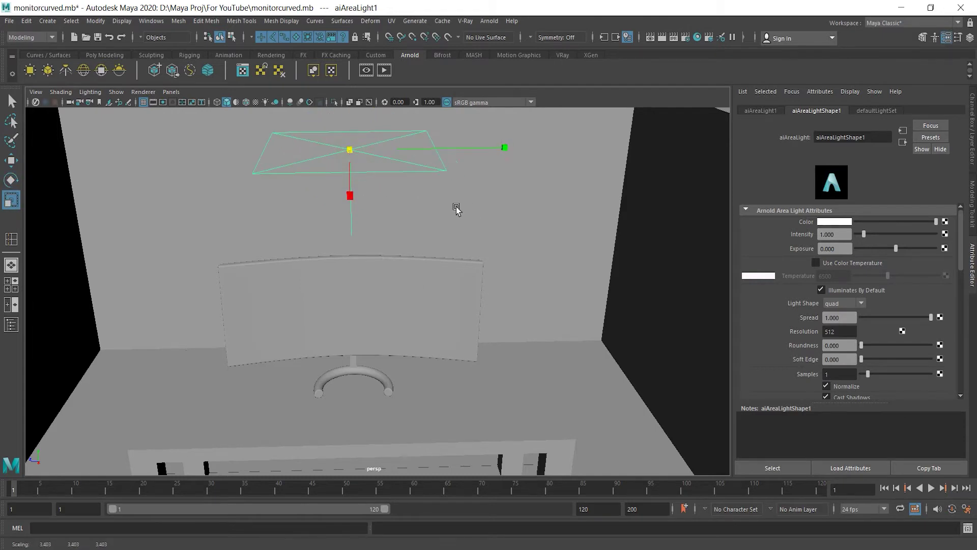
# Test-render the area-lit scene with Arnold, close the render window and look through the light's attributes.
pyautogui.keyDown('alt'); pyautogui.moveTo(442, 305); pyautogui.dragTo(445, 255, button='middle'); pyautogui.keyUp('alt')
pyautogui.click(675, 38)
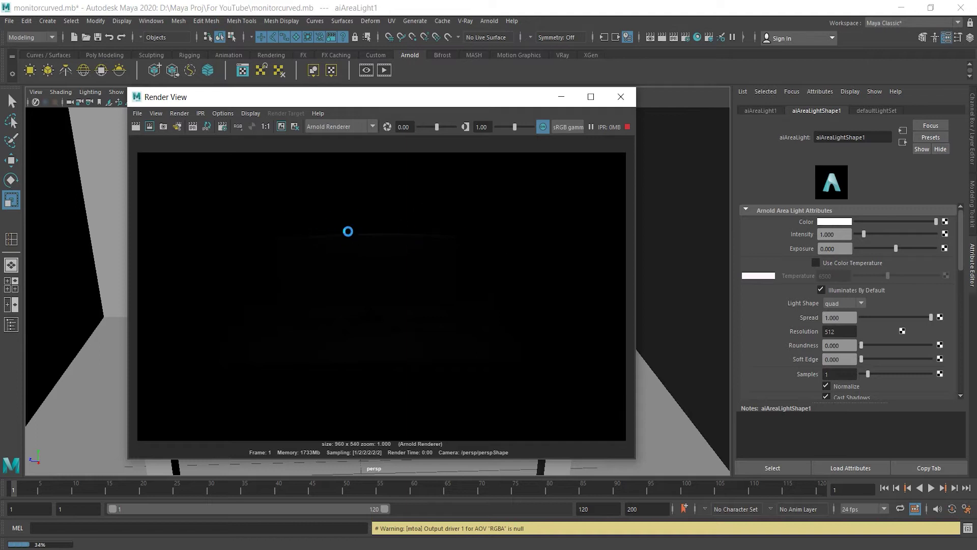
pyautogui.click(621, 96)
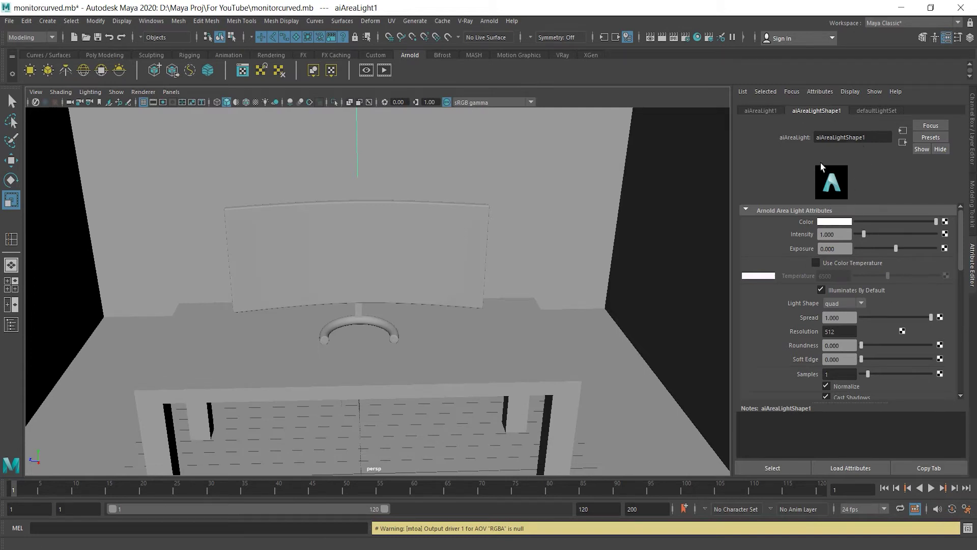
pyautogui.scroll(-2, 884, 313)
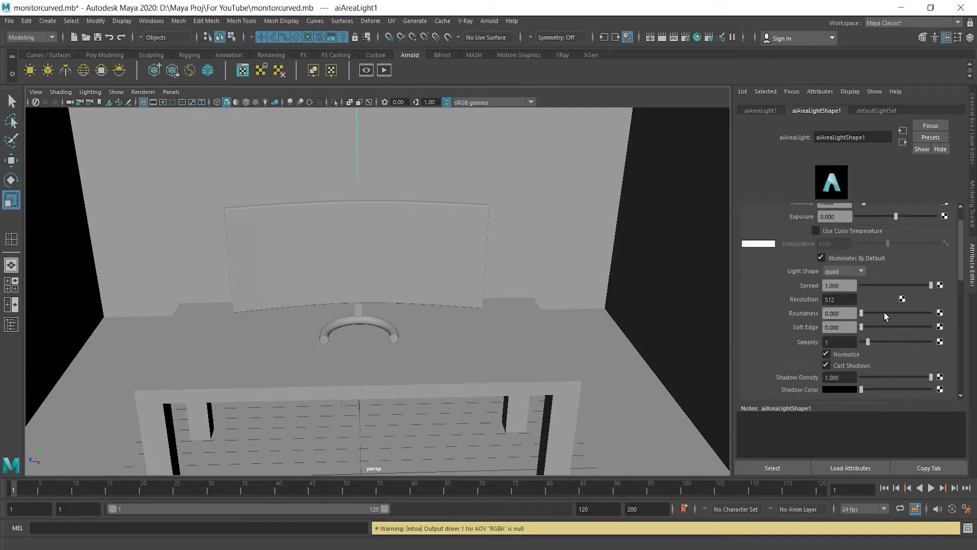
# Test-render the area light with Normalize off, close the render window and turn Normalize back on.
pyautogui.click(853, 355)
pyautogui.click(673, 37)
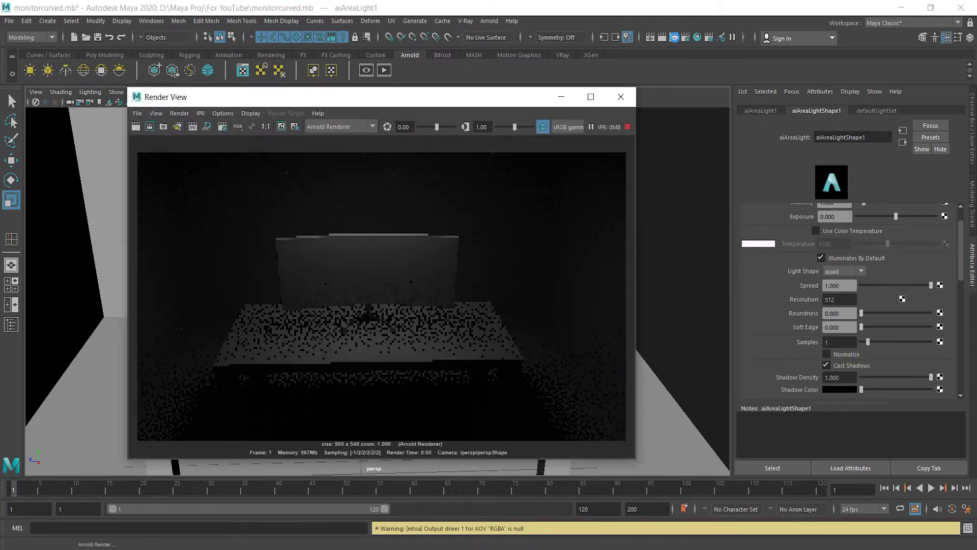
pyautogui.click(620, 97)
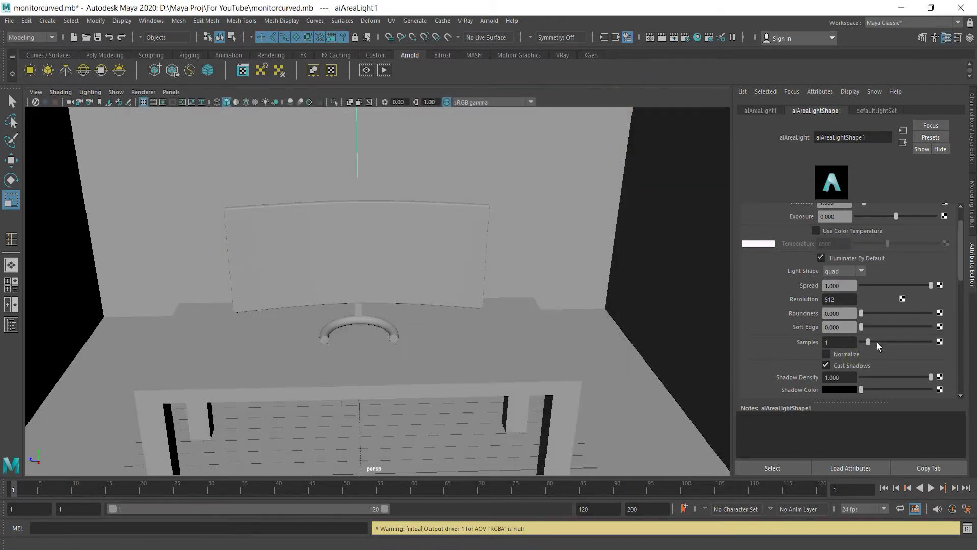
pyautogui.click(854, 355)
# Set the area light's intensity to 100, test-render the scene and close the render window.
pyautogui.scroll(1, 877, 259)
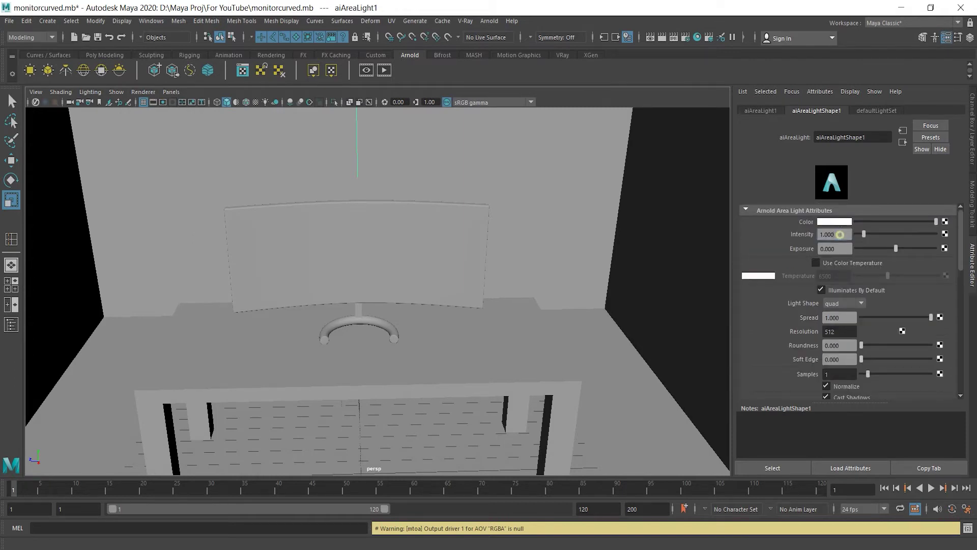
pyautogui.click(841, 234)
pyautogui.press('Return')
pyautogui.scroll(-3, 501, 229)
pyautogui.click(673, 37)
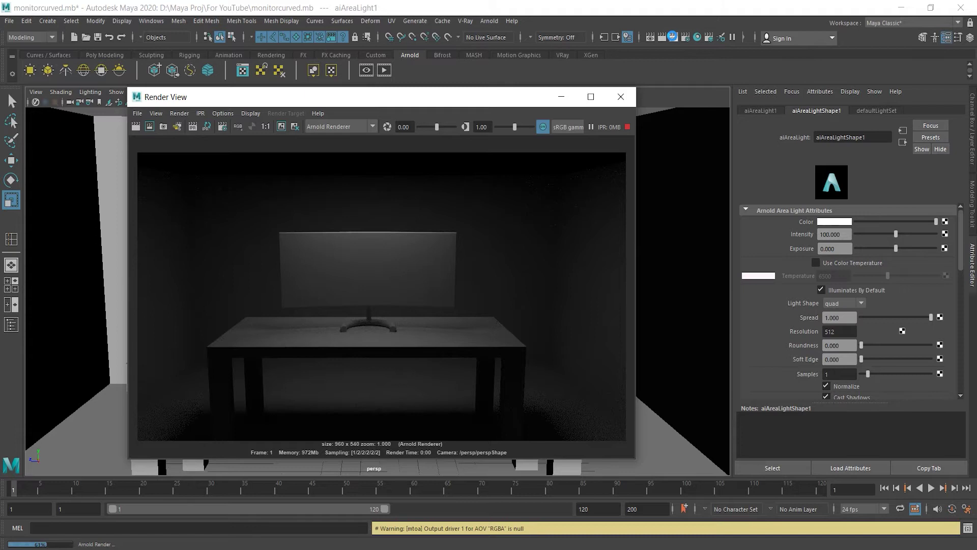
pyautogui.click(621, 97)
# Duplicate the overhead area light and move the copy sideways along Z to about 7.9.
pyautogui.scroll(-2, 410, 185)
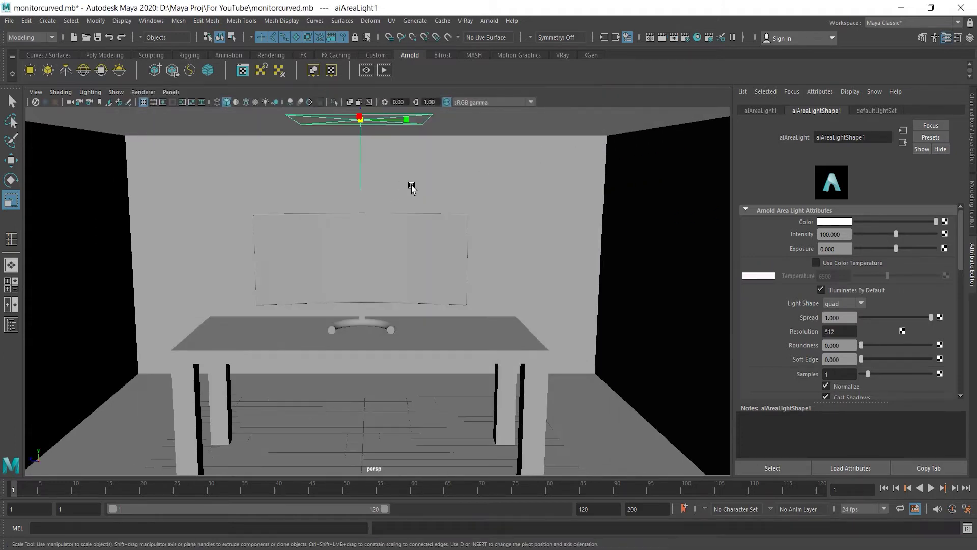
pyautogui.hotkey('ctrl', 'd')
pyautogui.press('w')
pyautogui.moveTo(328, 120); pyautogui.dragTo(163, 141)
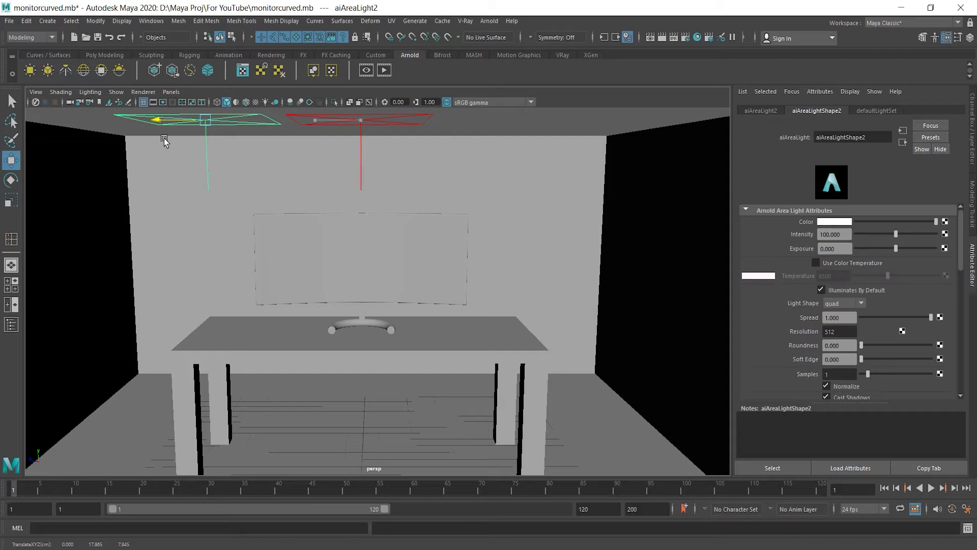
# Look through the duplicated light to aim it at the monitor and table from one side, and return to the perspective view.
pyautogui.click(171, 92)
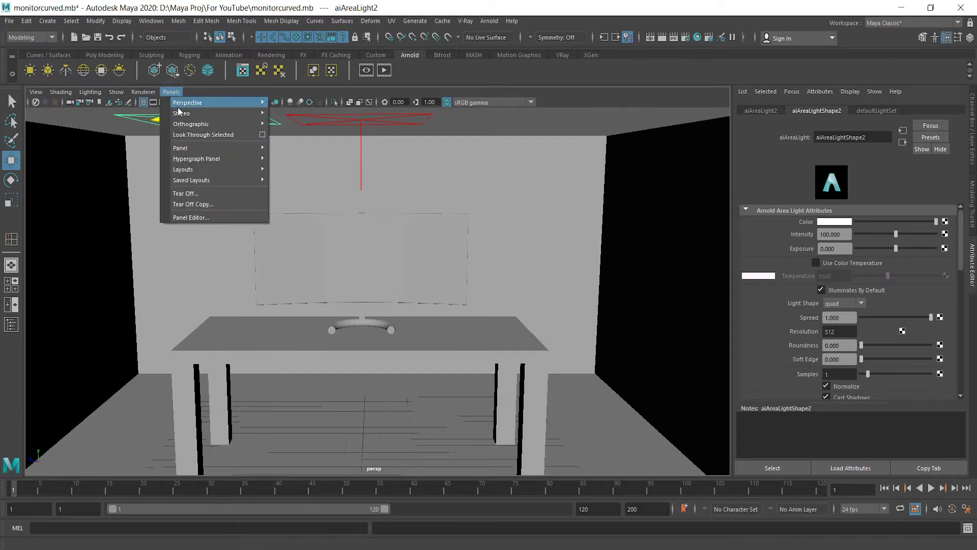
pyautogui.click(179, 136)
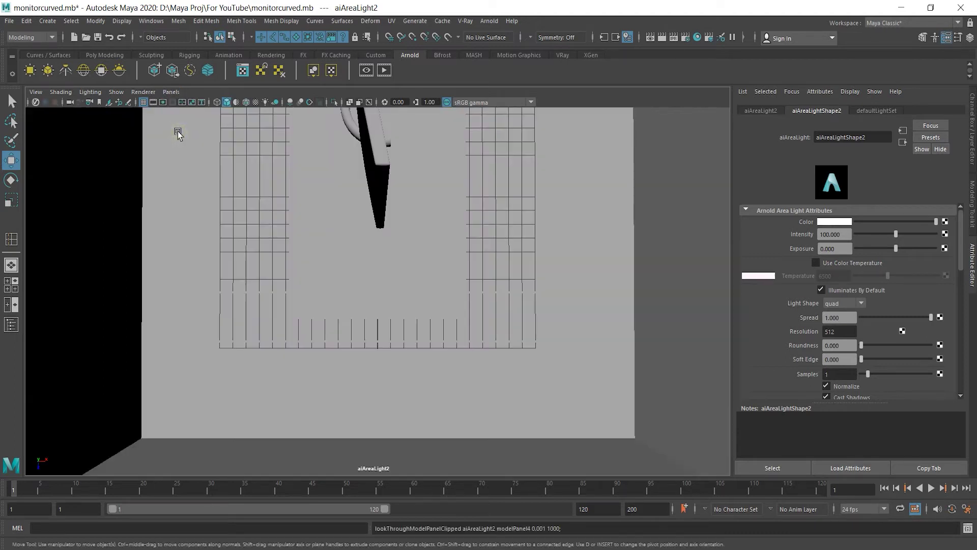
pyautogui.keyDown('alt'); pyautogui.moveTo(355, 270); pyautogui.dragTo(358, 219); pyautogui.keyUp('alt')
pyautogui.keyDown('alt'); pyautogui.moveTo(358, 219); pyautogui.dragTo(384, 218, button='right'); pyautogui.keyUp('alt')
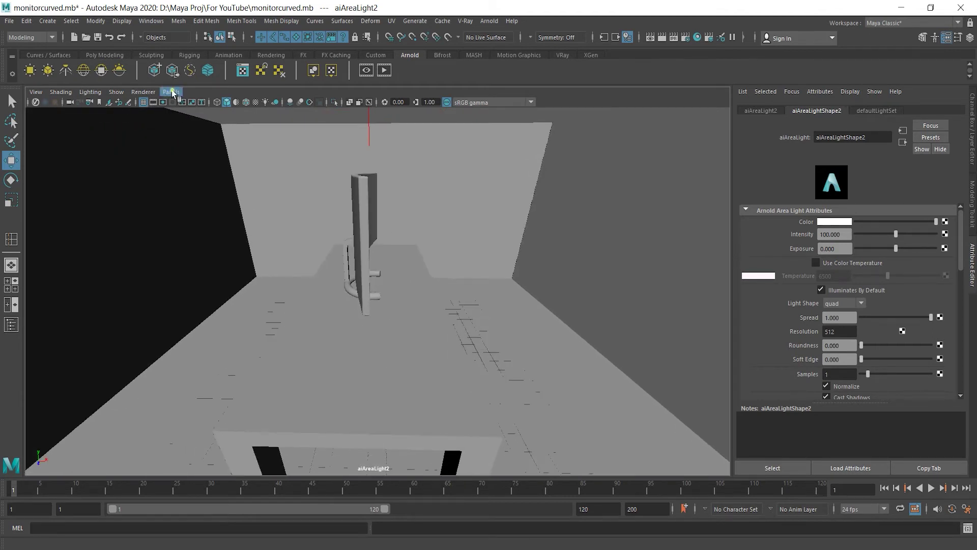
pyautogui.click(171, 92)
pyautogui.moveTo(186, 100)
pyautogui.click(320, 114)
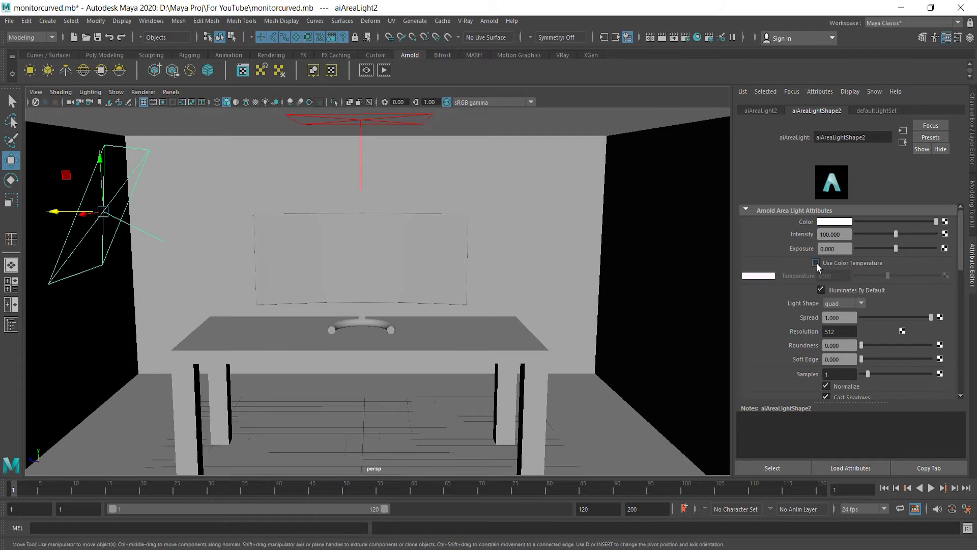
# Enable color temperature on the side light at 4889, test-render the scene and close the render window.
pyautogui.click(816, 263)
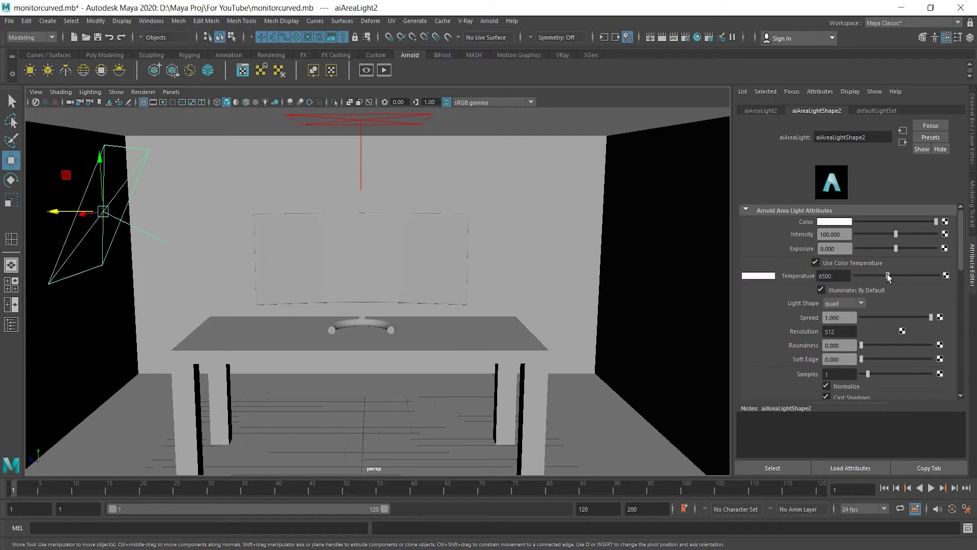
pyautogui.moveTo(888, 276); pyautogui.dragTo(877, 275)
pyautogui.click(674, 38)
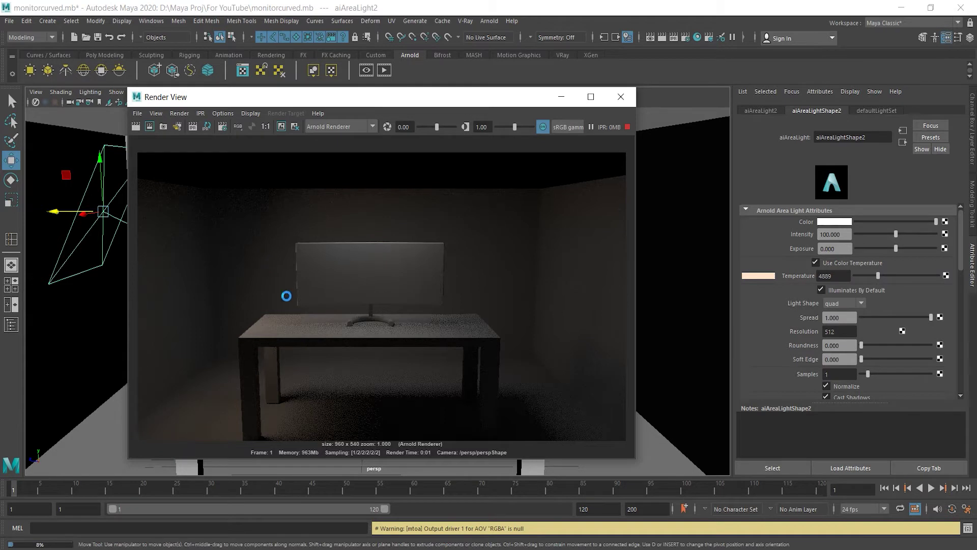
pyautogui.click(621, 97)
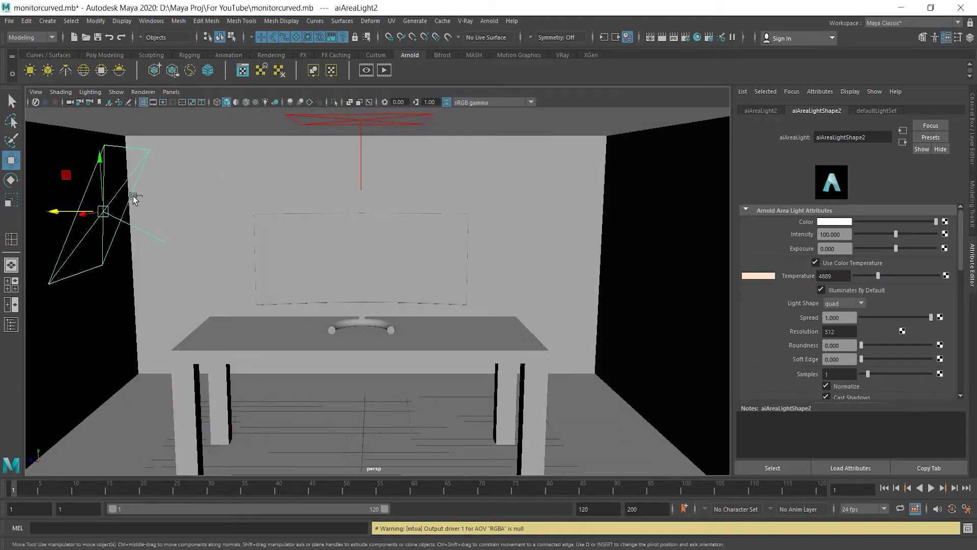
# Duplicate the side light, move the copy to the opposite side of the room and rotate it to face the table.
pyautogui.hotkey('ctrl', 'd')
pyautogui.moveTo(128, 218); pyautogui.dragTo(605, 216)
pyautogui.press('r')
pyautogui.press('e')
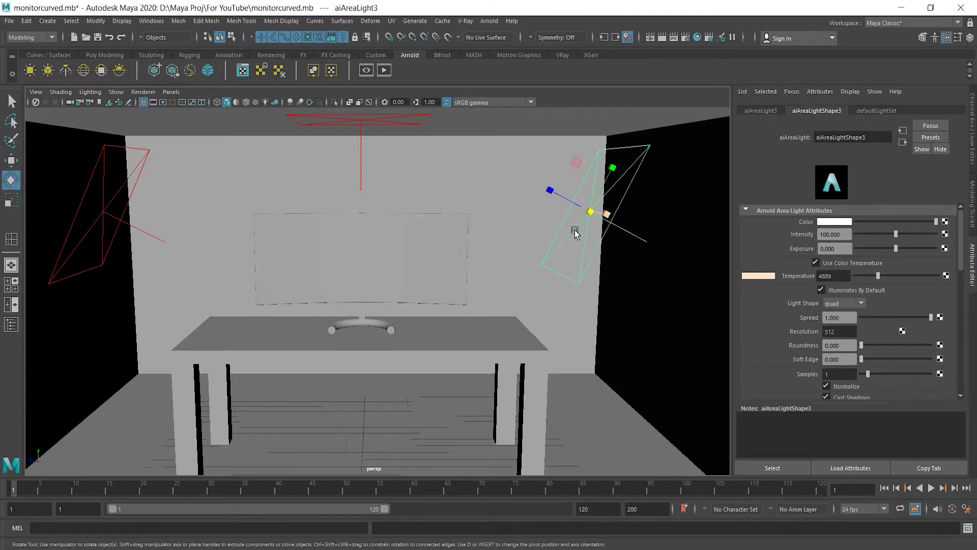
pyautogui.moveTo(552, 236); pyautogui.dragTo(595, 183)
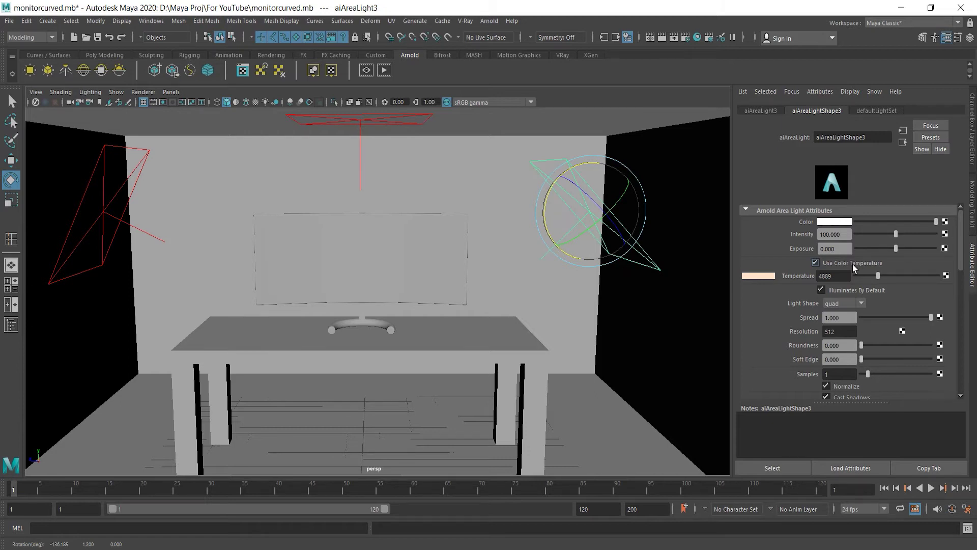
# Turn off color temperature on the new side light, set its color to cyan and test-render the scene.
pyautogui.click(816, 262)
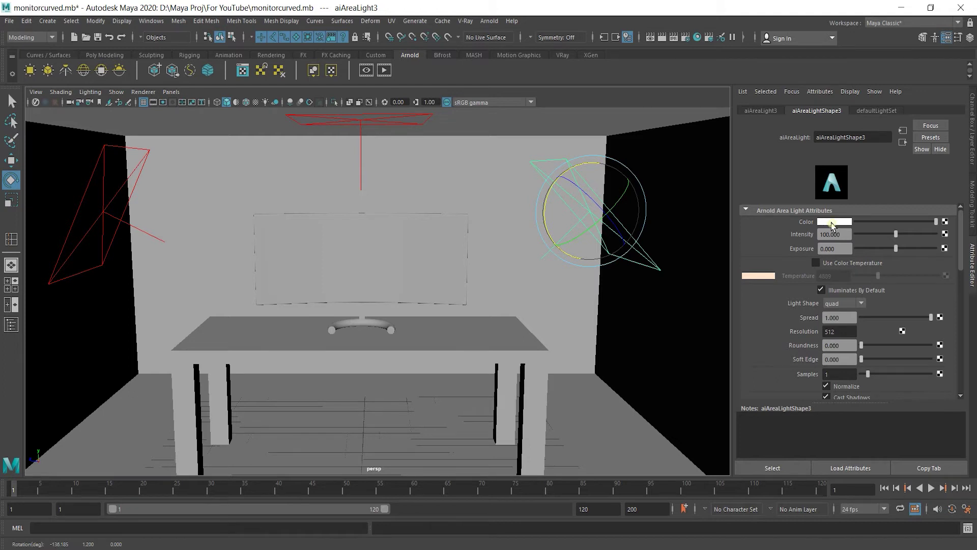
pyautogui.click(832, 221)
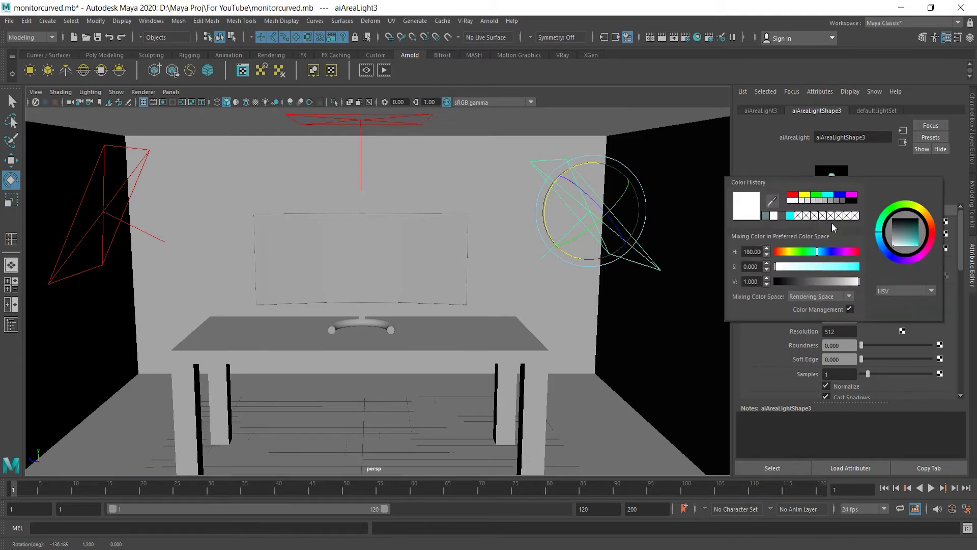
pyautogui.click(829, 193)
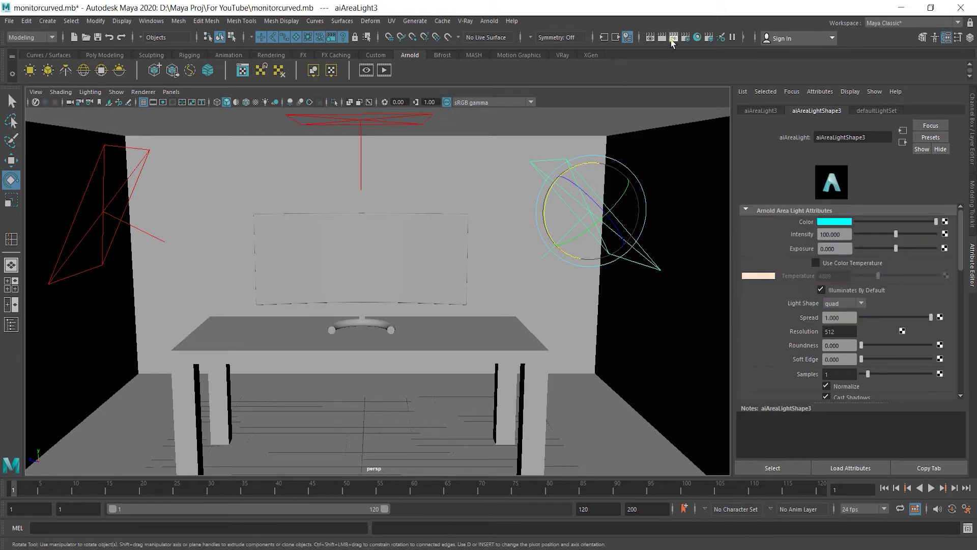
pyautogui.click(670, 39)
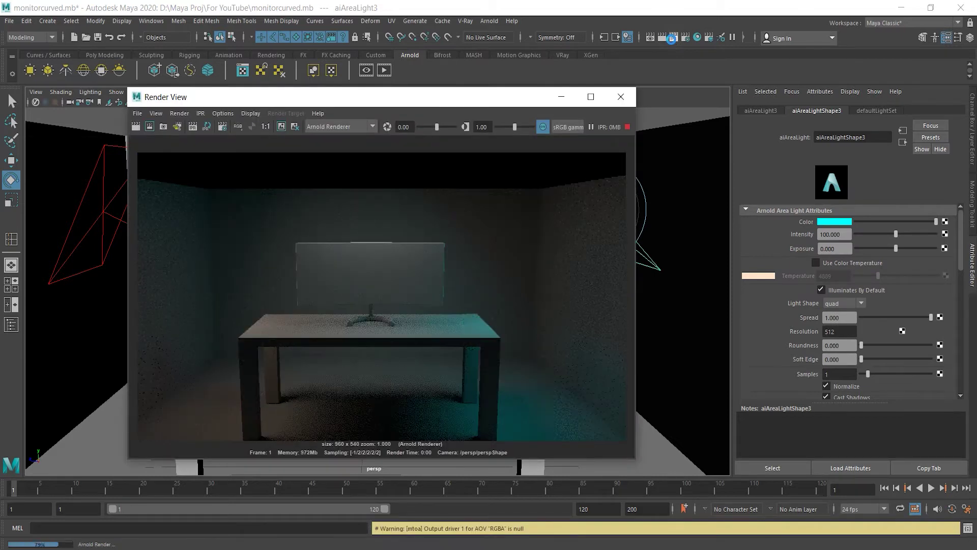
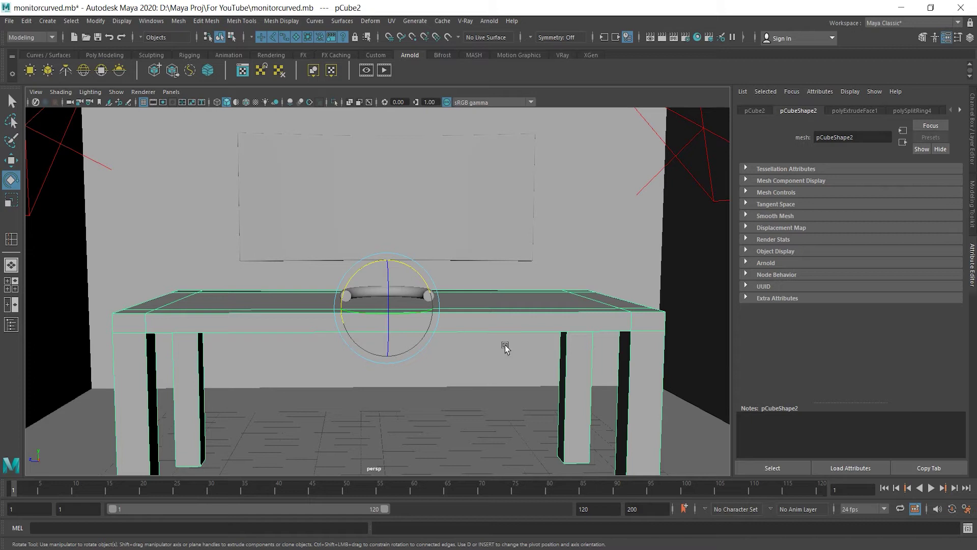
# Assign a new aiStandardSurface material to the table.
pyautogui.rightClick(512, 315)
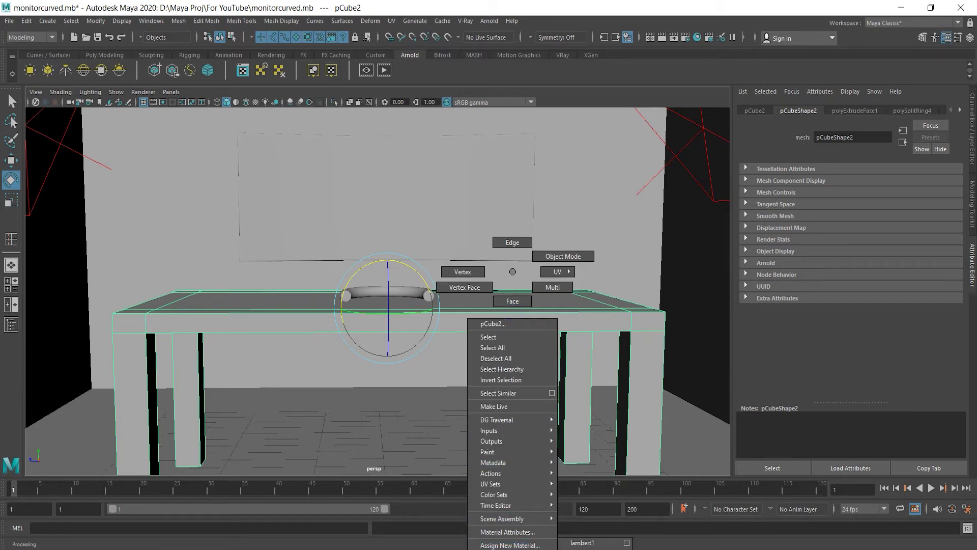
pyautogui.moveTo(496, 547)
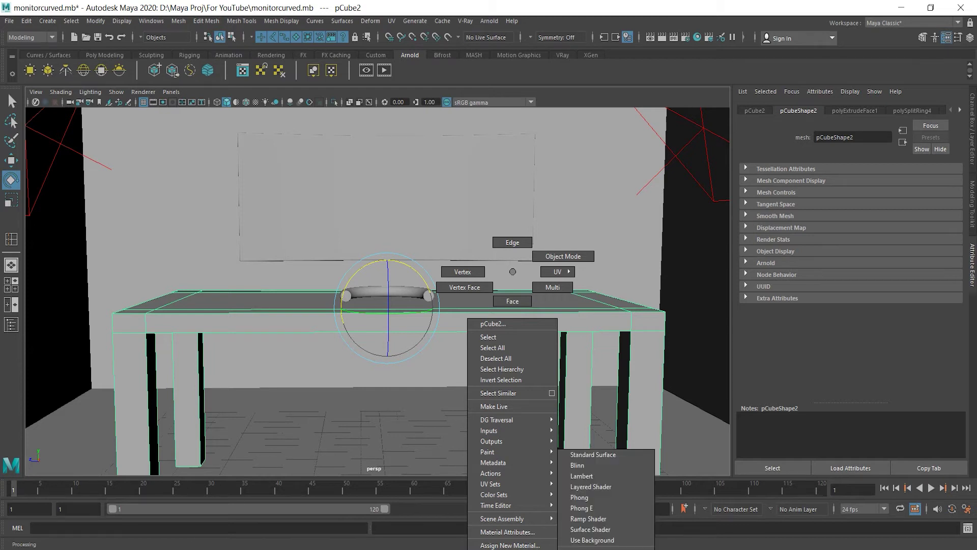
pyautogui.click(510, 546)
pyautogui.moveTo(366, 194); pyautogui.dragTo(382, 78)
pyautogui.click(353, 197)
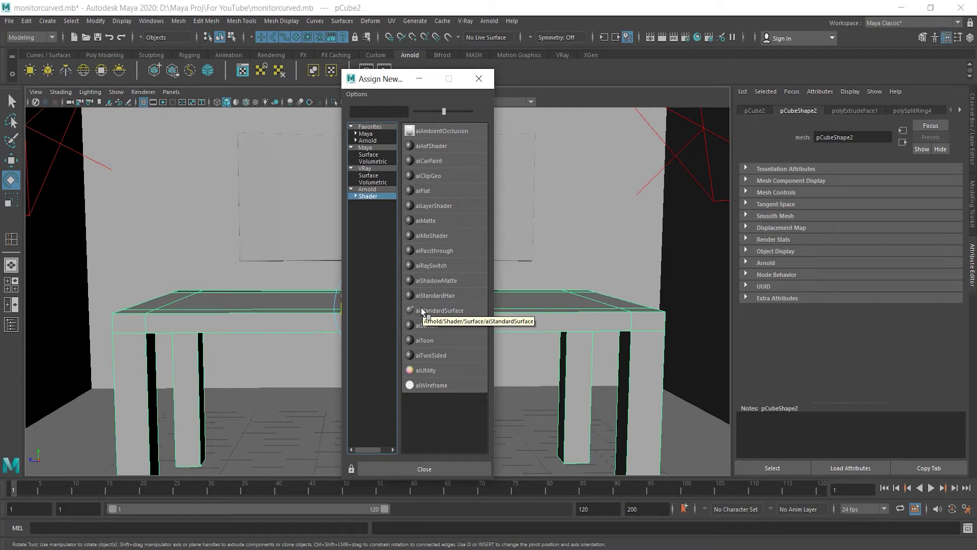
pyautogui.rightClick(470, 271)
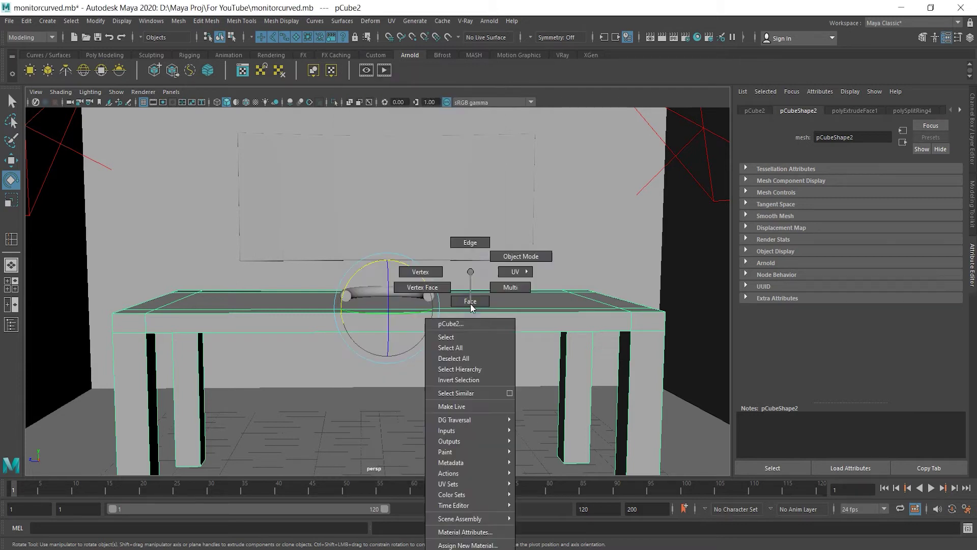
pyautogui.moveTo(467, 545)
pyautogui.click(560, 548)
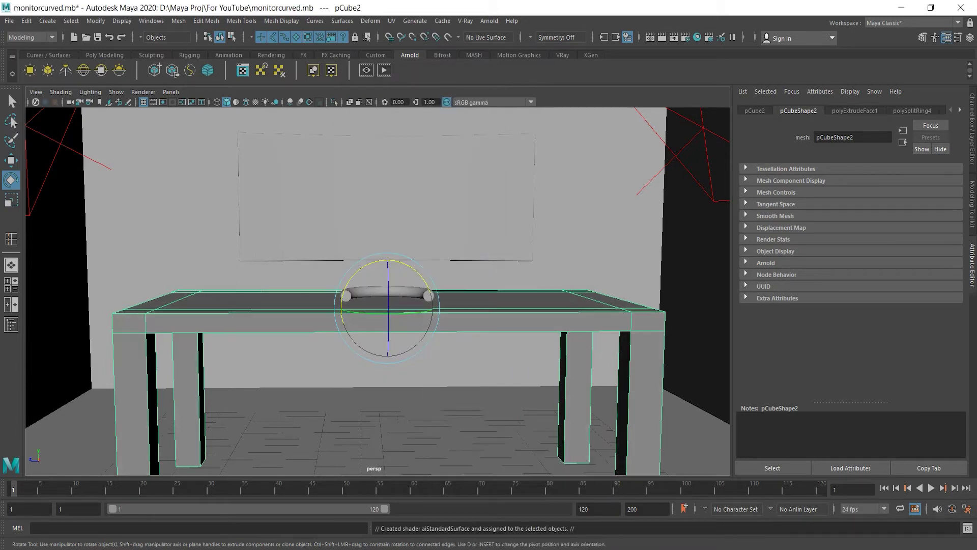
# Rename the new material table and darken its base color to a value of 0.042.
pyautogui.doubleClick(880, 133)
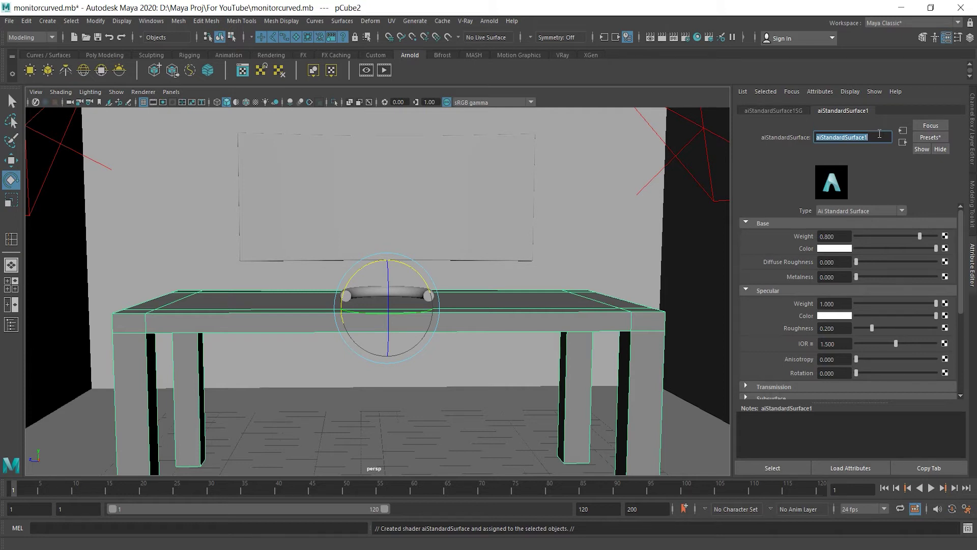
pyautogui.write('table')
pyautogui.press('Return')
pyautogui.click(847, 248)
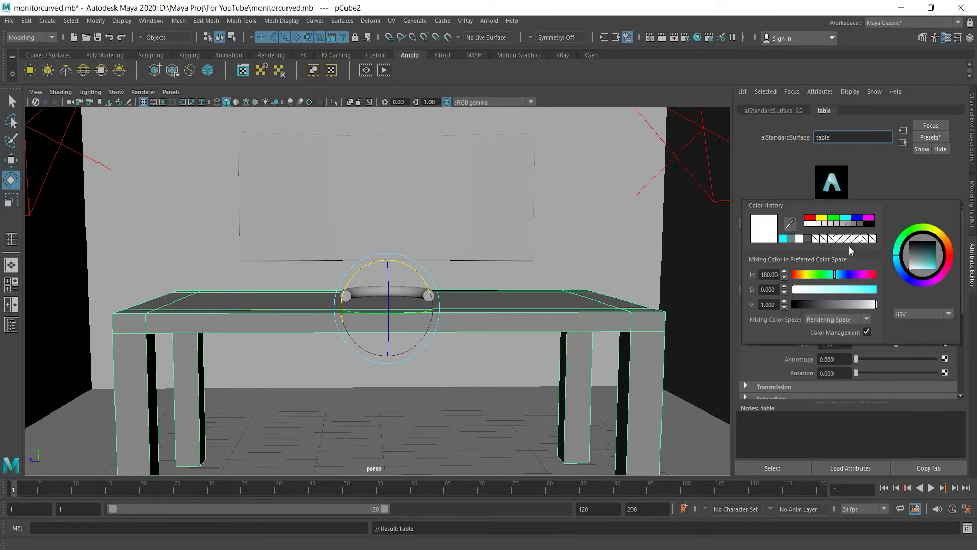
pyautogui.moveTo(809, 305); pyautogui.dragTo(814, 304)
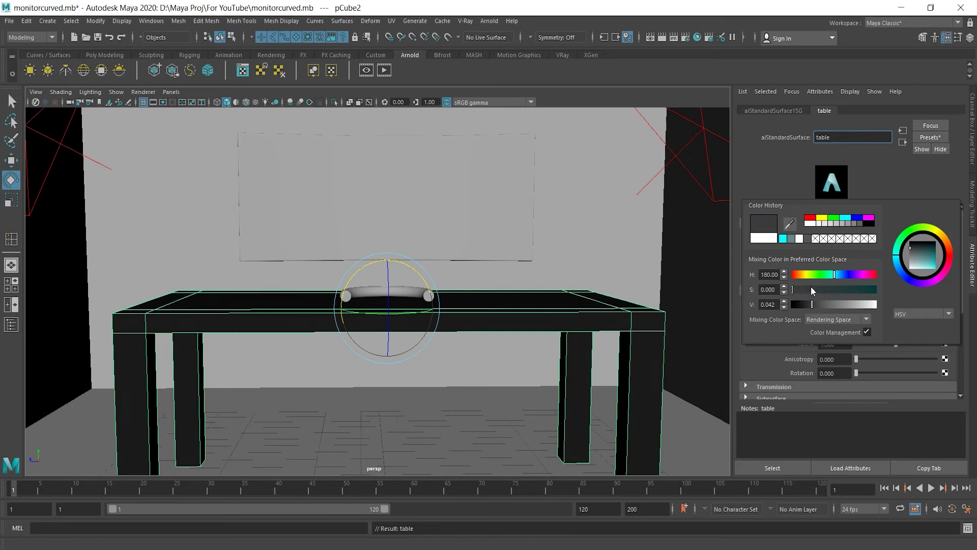
# Lower the table material's specular weight to 0.419 while checking it in test renders, and close the render window.
pyautogui.click(672, 36)
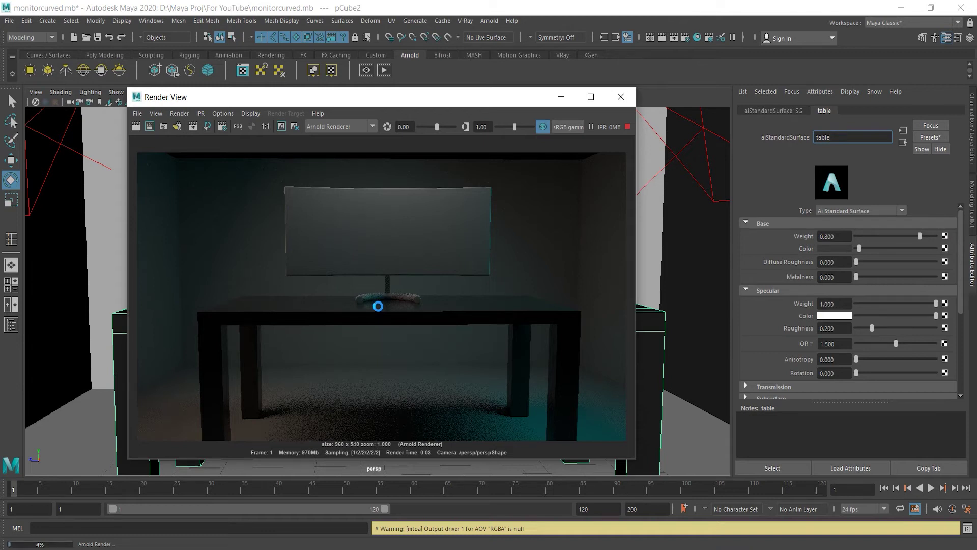
pyautogui.click(889, 305)
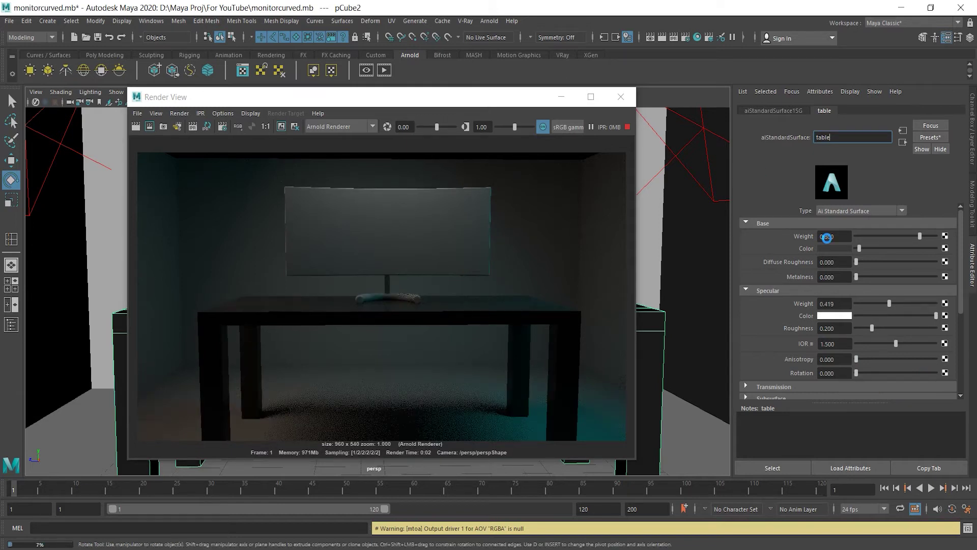
pyautogui.click(619, 94)
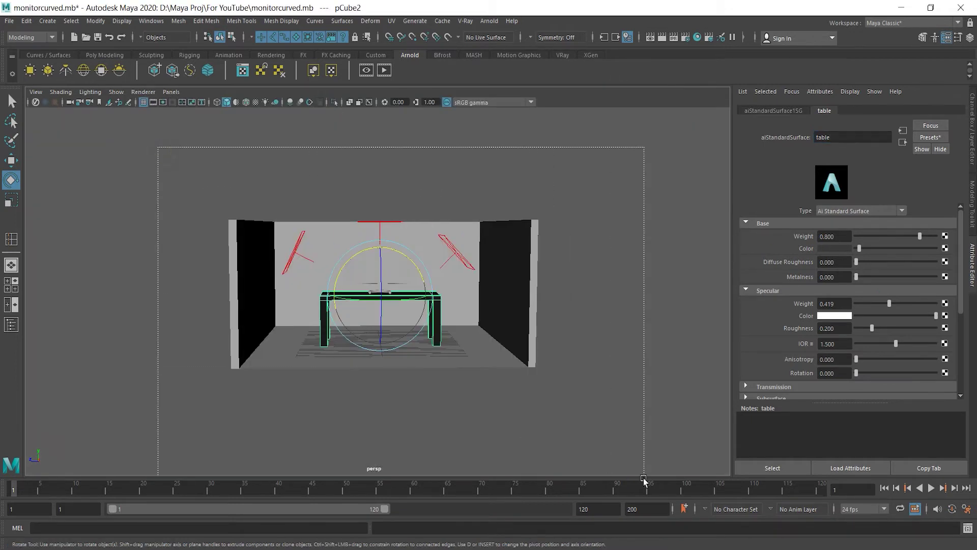
# Select all objects in the scene and delete their history.
pyautogui.press('4')
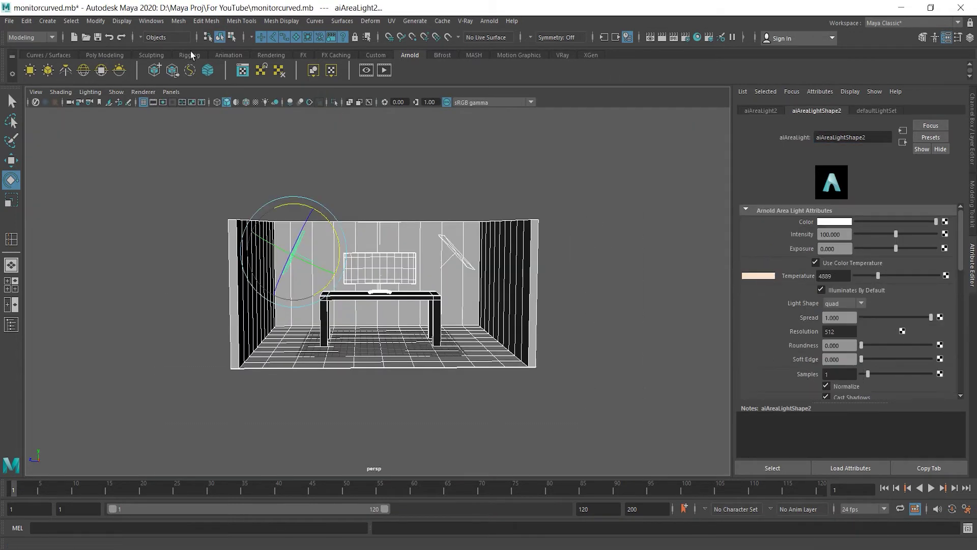
pyautogui.click(9, 21)
pyautogui.moveTo(26, 21)
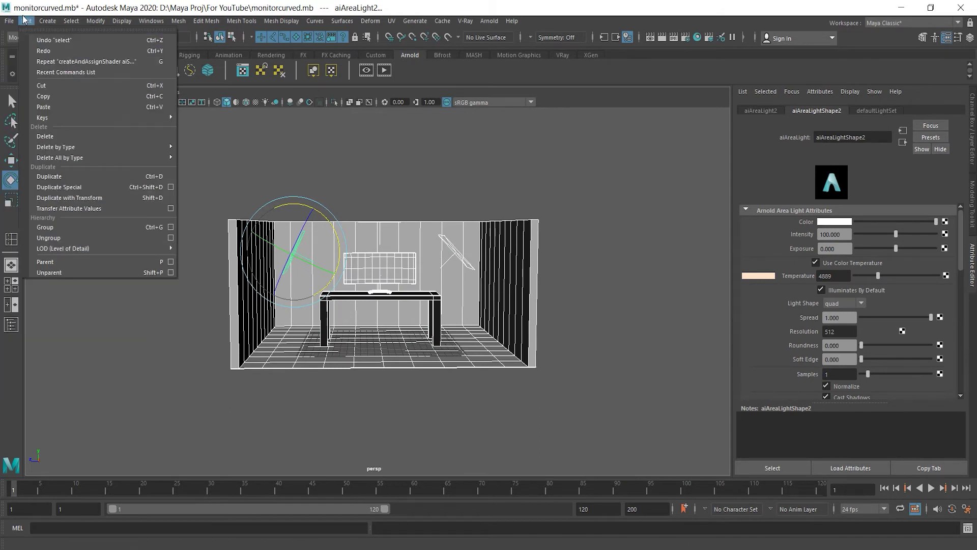
pyautogui.moveTo(56, 147)
pyautogui.click(199, 147)
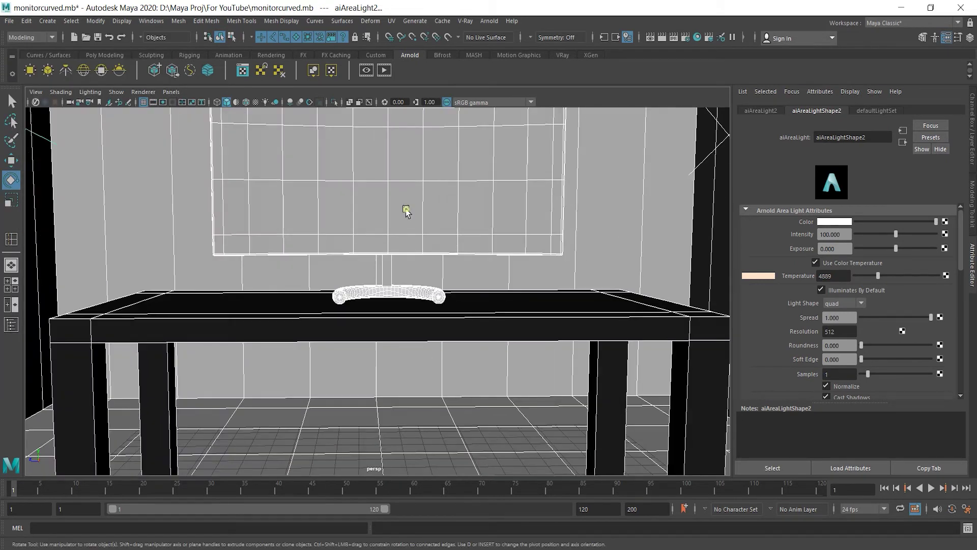
# Separate the combined curved monitor mesh into its individual parts.
pyautogui.click(403, 211)
pyautogui.keyDown('alt'); pyautogui.moveTo(361, 338); pyautogui.dragTo(469, 327); pyautogui.keyUp('alt')
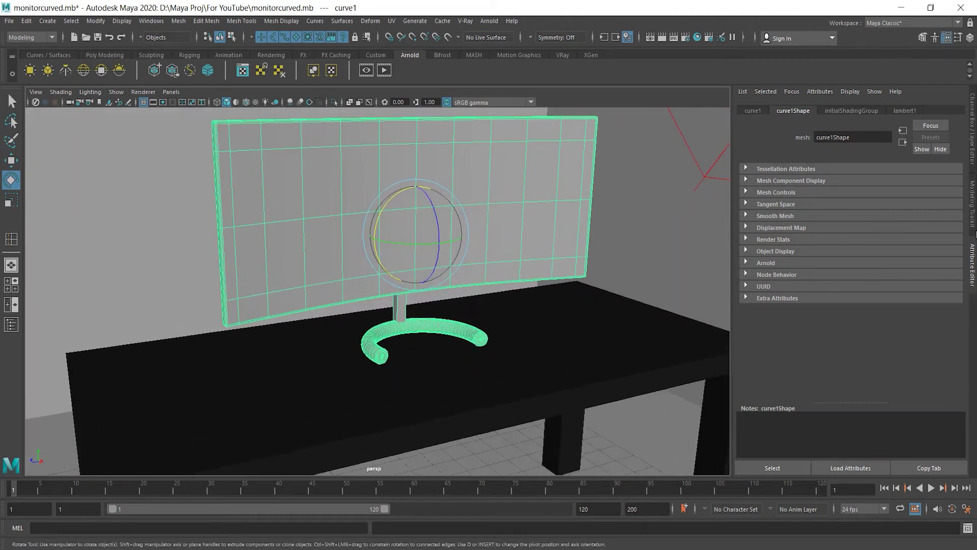
pyautogui.click(972, 206)
pyautogui.click(924, 313)
# Assign a new aiStandardSurface material to the monitor's curved stand base and name it monitorstand.
pyautogui.click(382, 355)
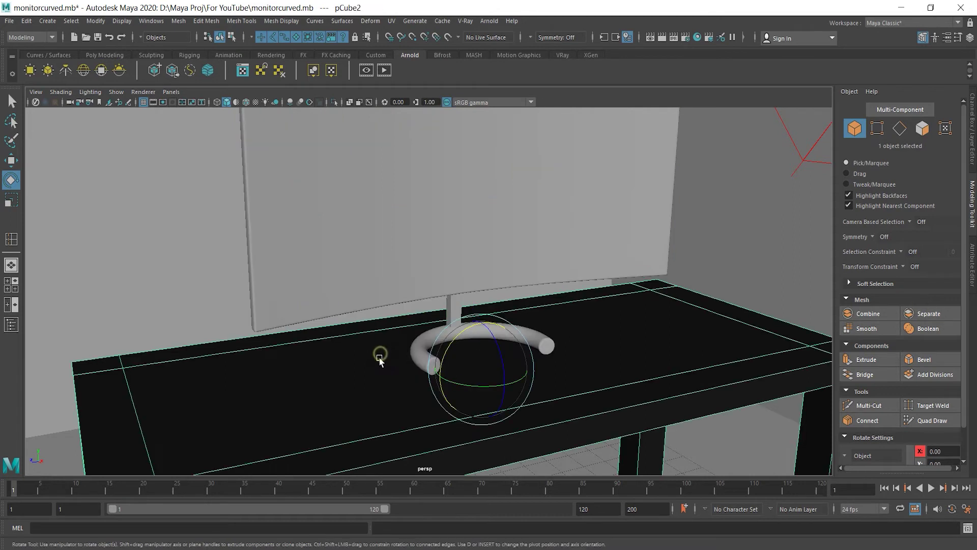
pyautogui.click(423, 347)
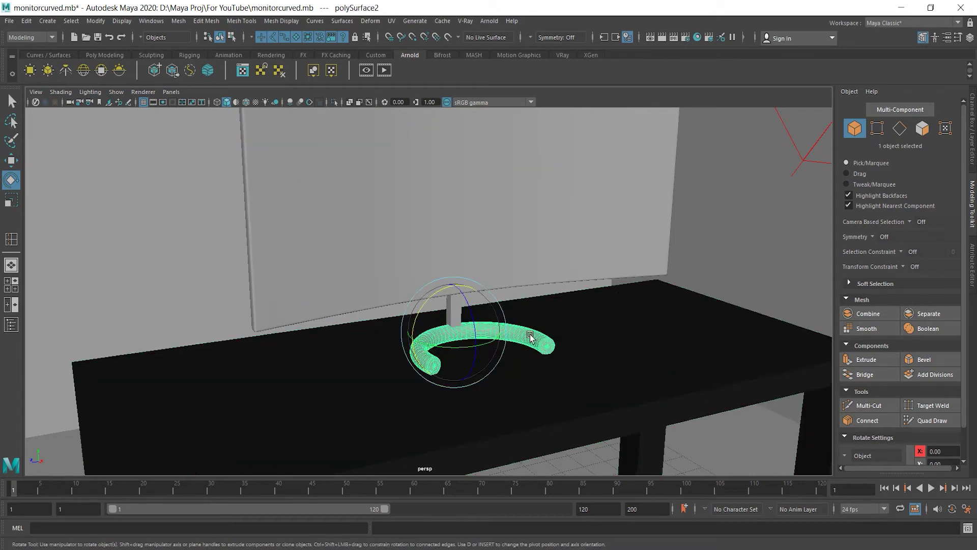
pyautogui.moveTo(531, 336); pyautogui.dragTo(610, 549, button='right')
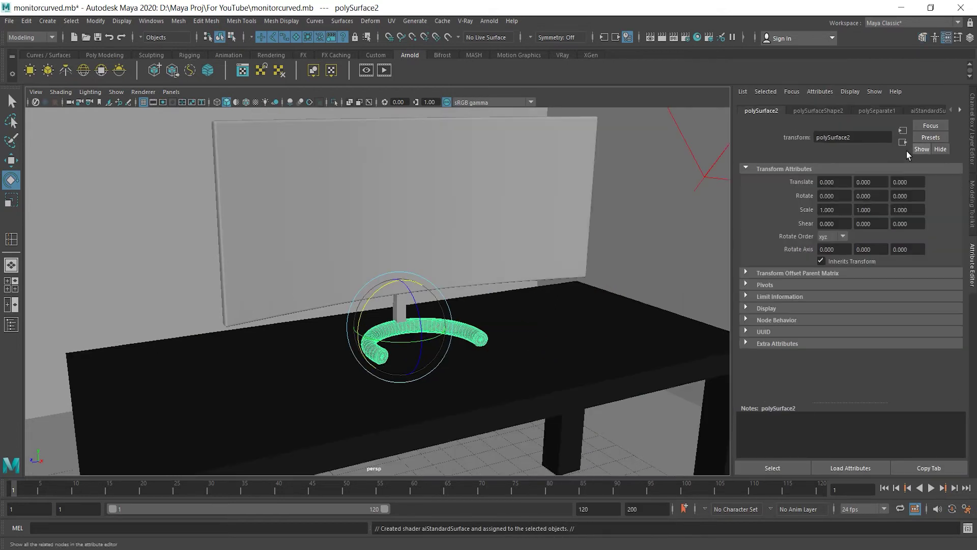
pyautogui.click(960, 110)
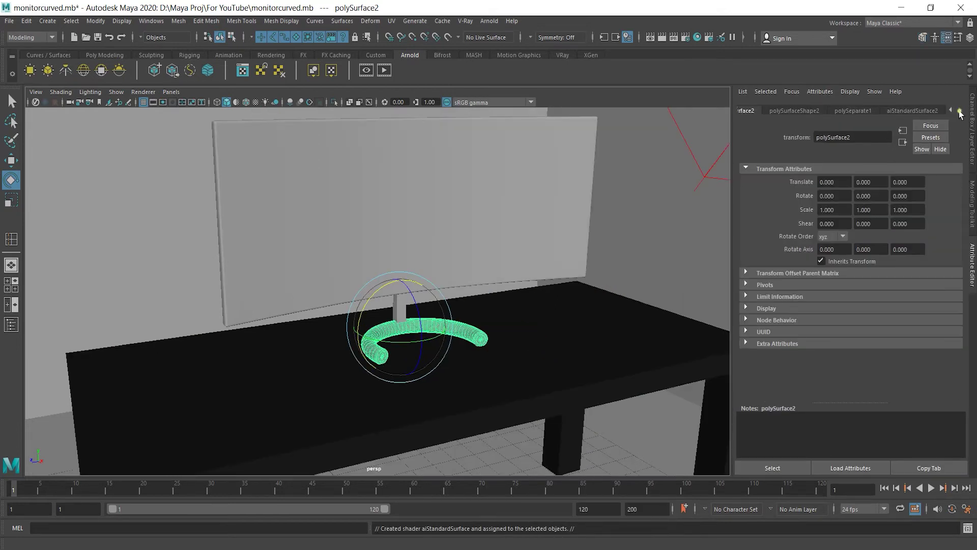
pyautogui.click(912, 111)
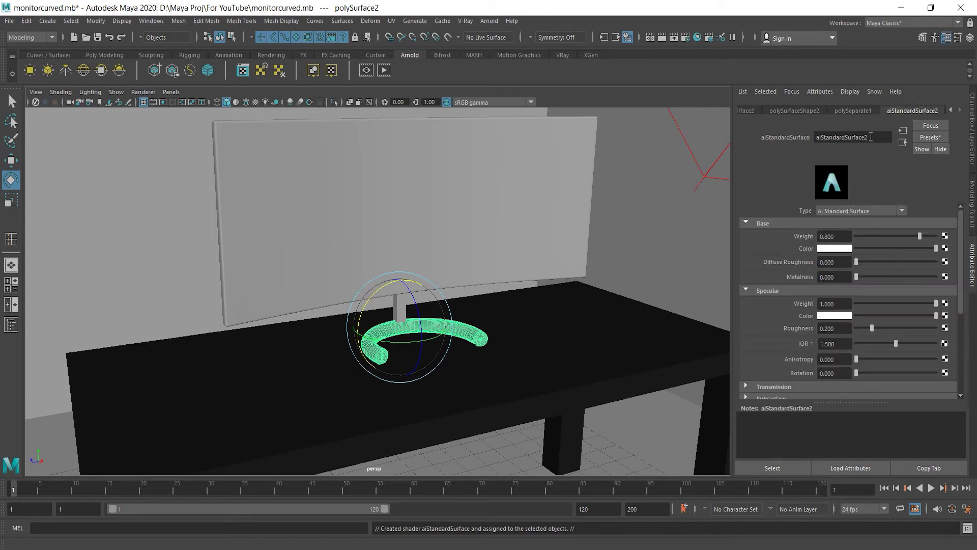
pyautogui.doubleClick(870, 136)
pyautogui.write('monitorstand')
# Replace the monitorstand material's settings with the Chrome preset.
pyautogui.click(931, 138)
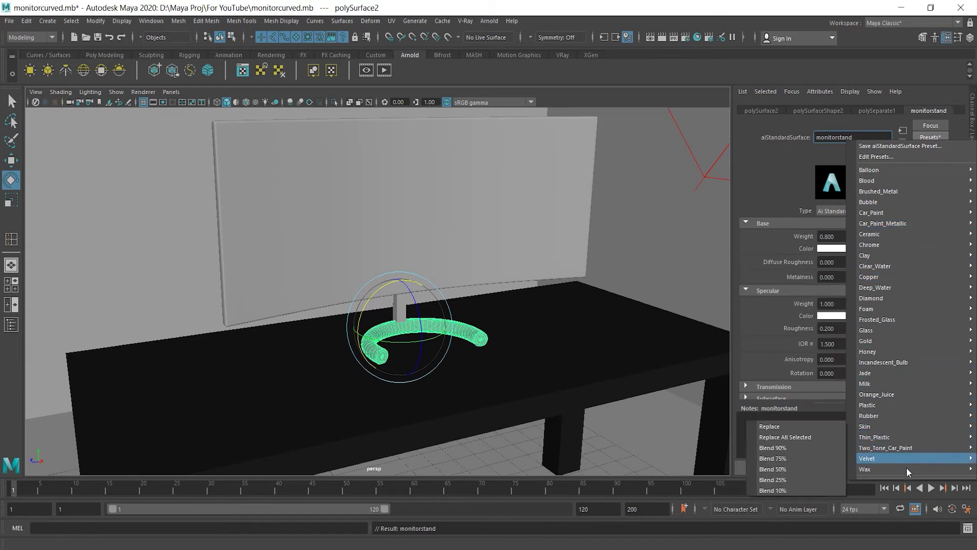
pyautogui.moveTo(885, 468)
pyautogui.moveTo(886, 384)
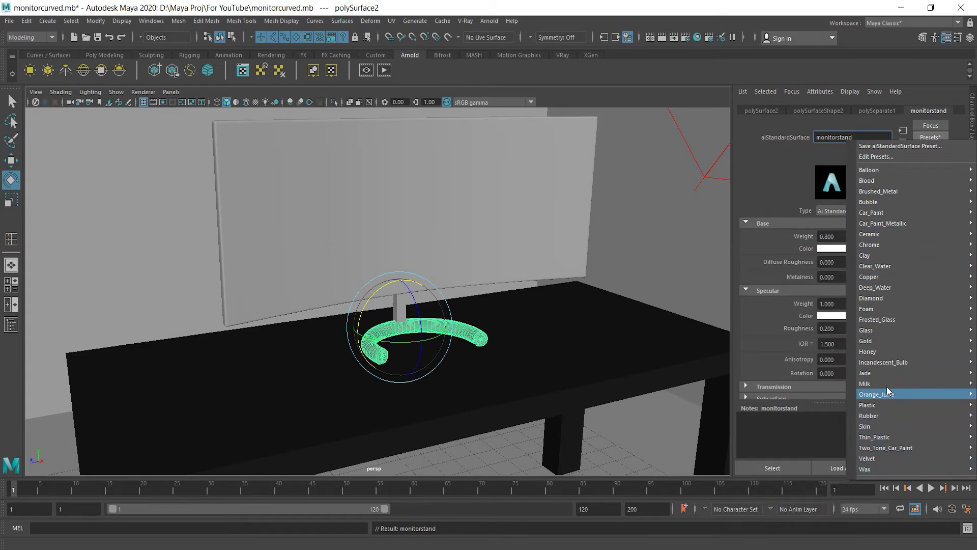
pyautogui.moveTo(881, 244)
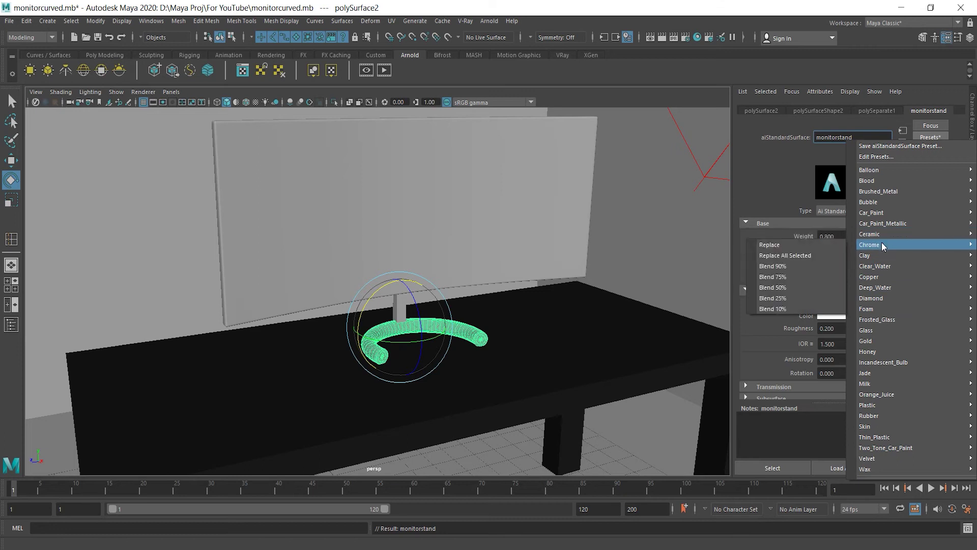
pyautogui.click(826, 245)
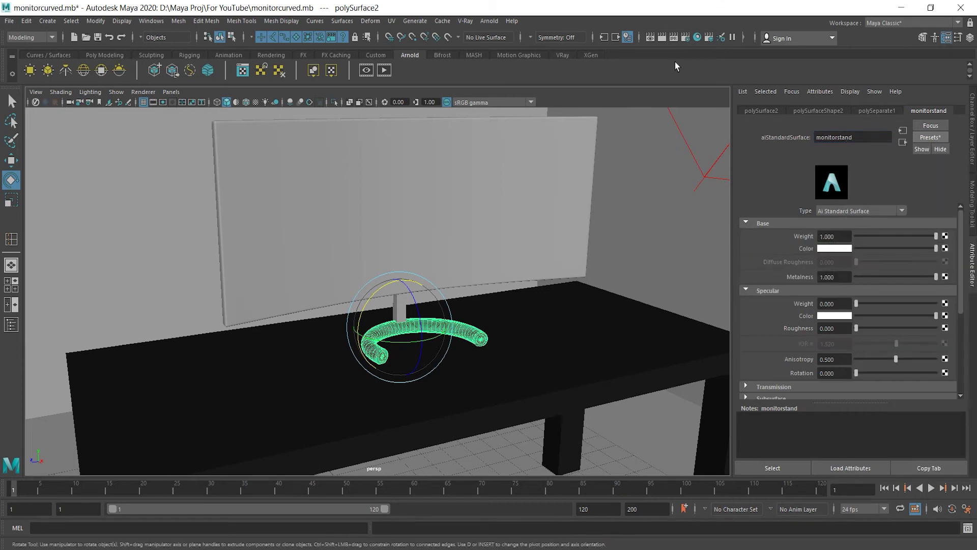
# Set the monitorstand material's specular roughness to 0.297 while checking it in a test render, and close the render window.
pyautogui.click(677, 38)
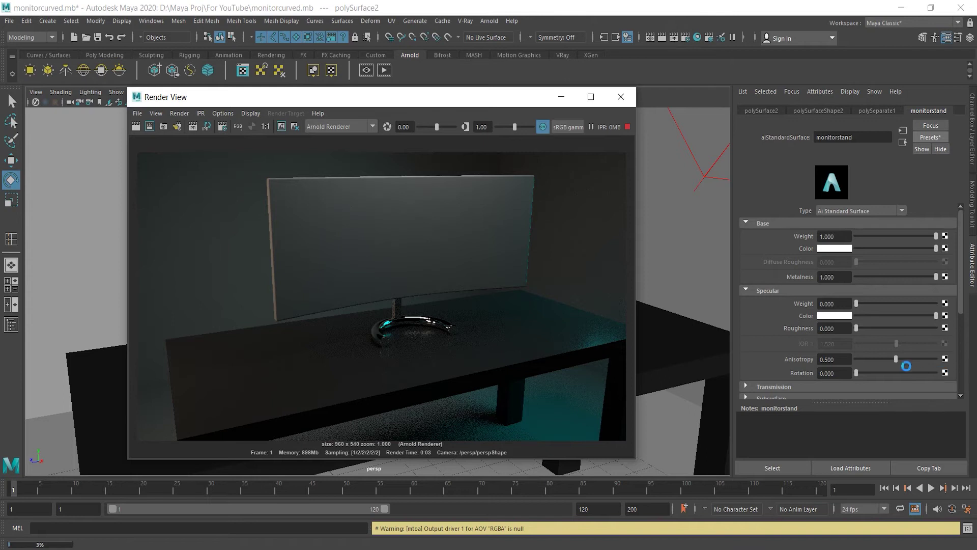
pyautogui.click(880, 328)
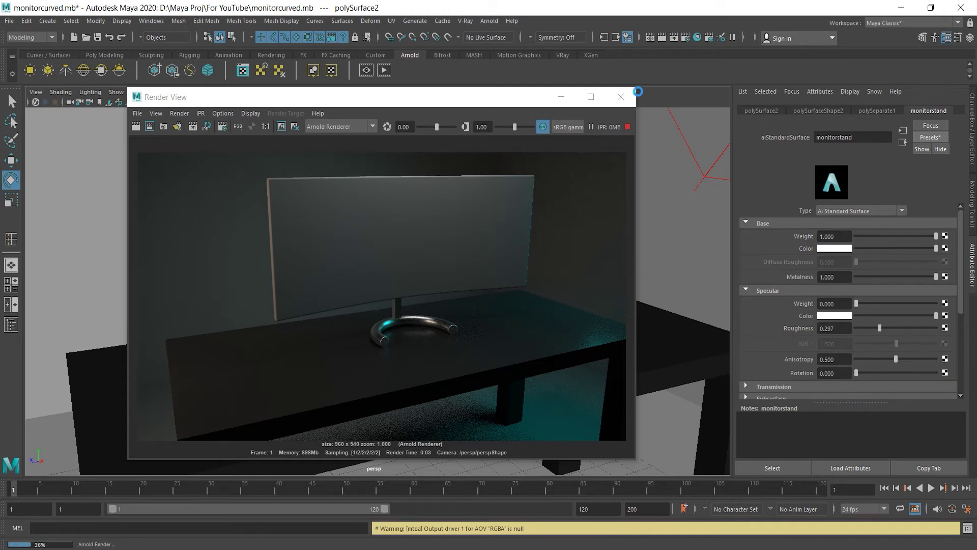
pyautogui.click(622, 97)
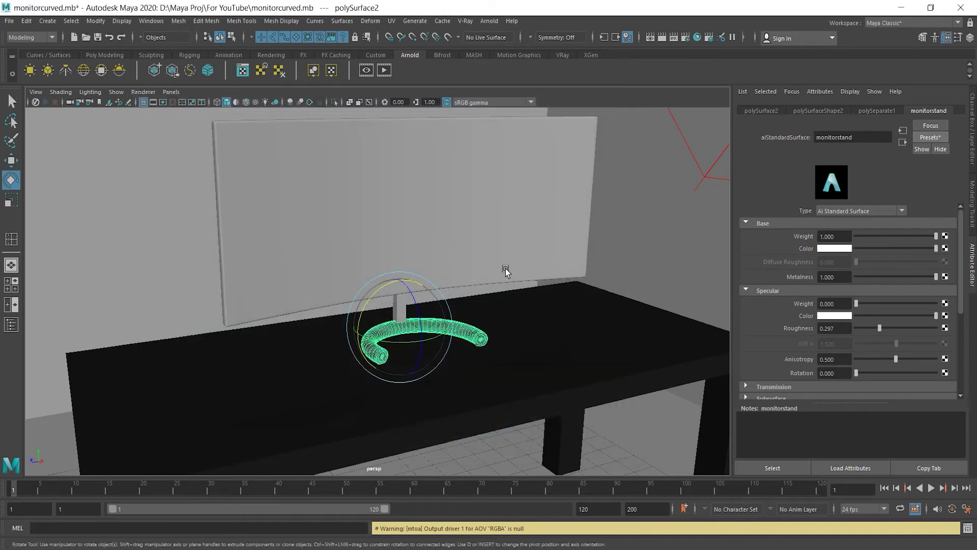
# Assign the existing monitorstand material to the stand's vertical neck, check it in a test render and close the render window.
pyautogui.scroll(3, 408, 326)
pyautogui.click(417, 324)
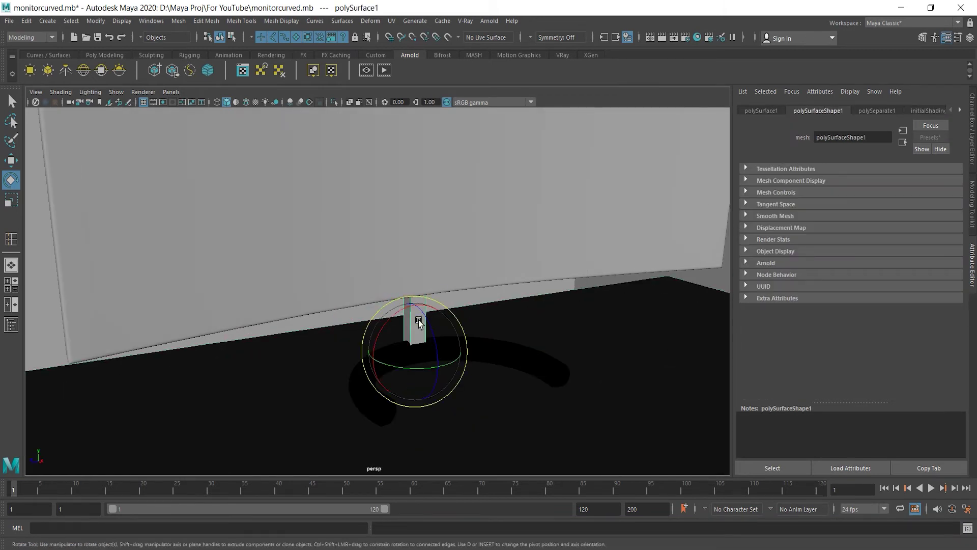
pyautogui.moveTo(418, 322); pyautogui.dragTo(440, 527, button='right')
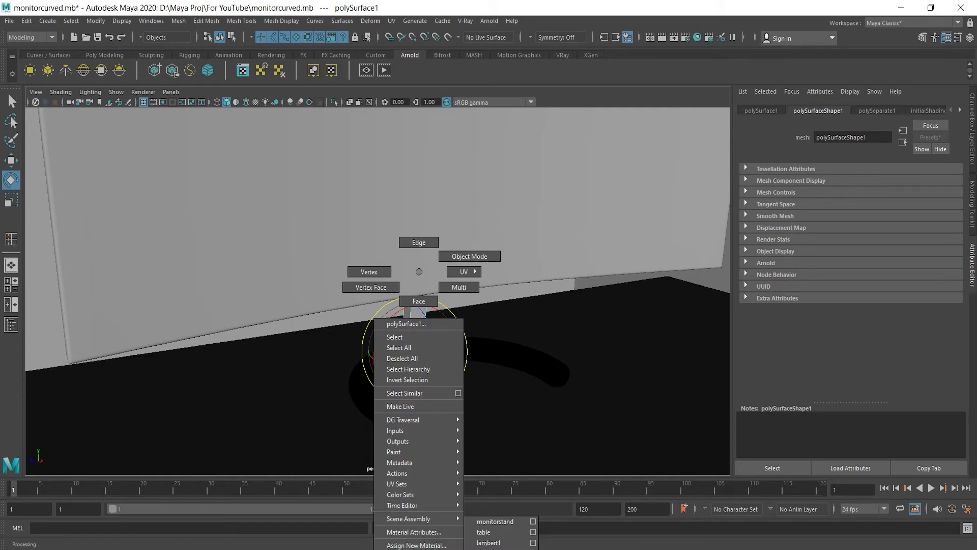
pyautogui.moveTo(440, 527); pyautogui.dragTo(506, 523, button='right')
pyautogui.click(674, 39)
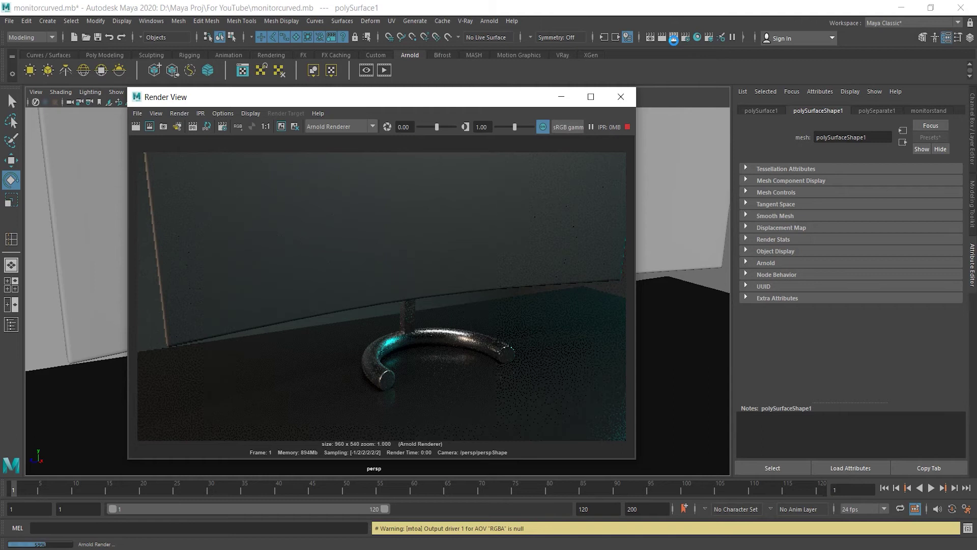
pyautogui.click(621, 97)
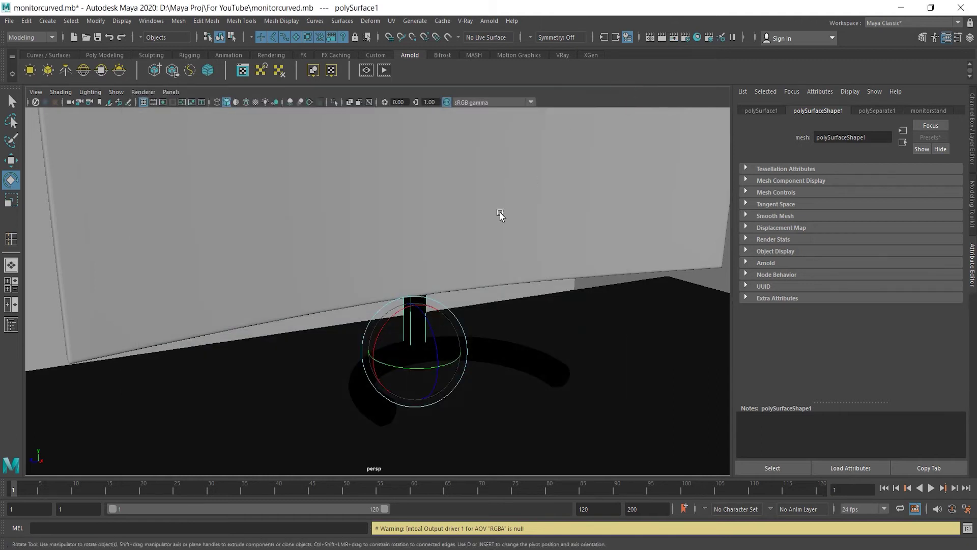
# Select all front faces of the monitor's screen, extrude them slightly inward to recess the display, and return to object selection.
pyautogui.scroll(-5, 500, 216)
pyautogui.click(329, 191)
pyautogui.scroll(4, 381, 207)
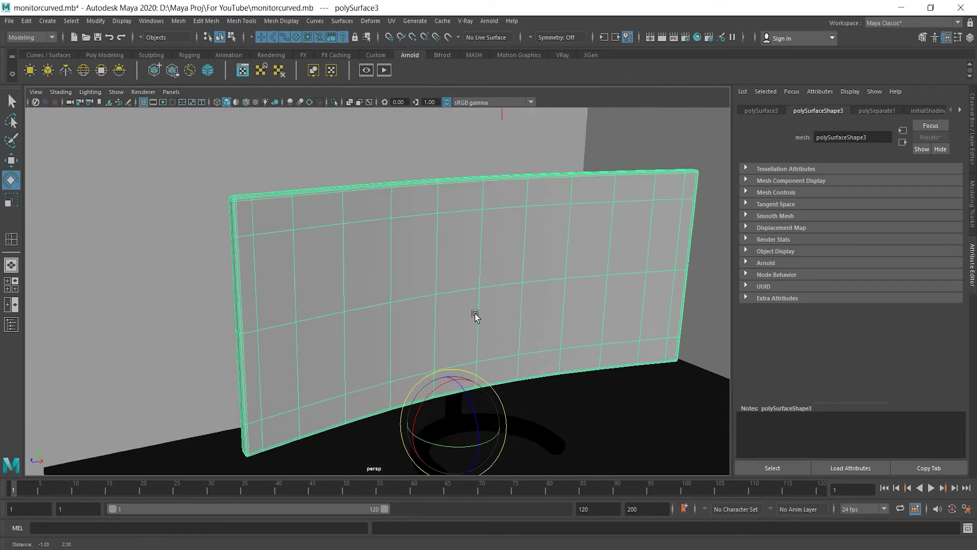
pyautogui.keyDown('alt'); pyautogui.moveTo(475, 315); pyautogui.dragTo(484, 273, button='middle'); pyautogui.keyUp('alt')
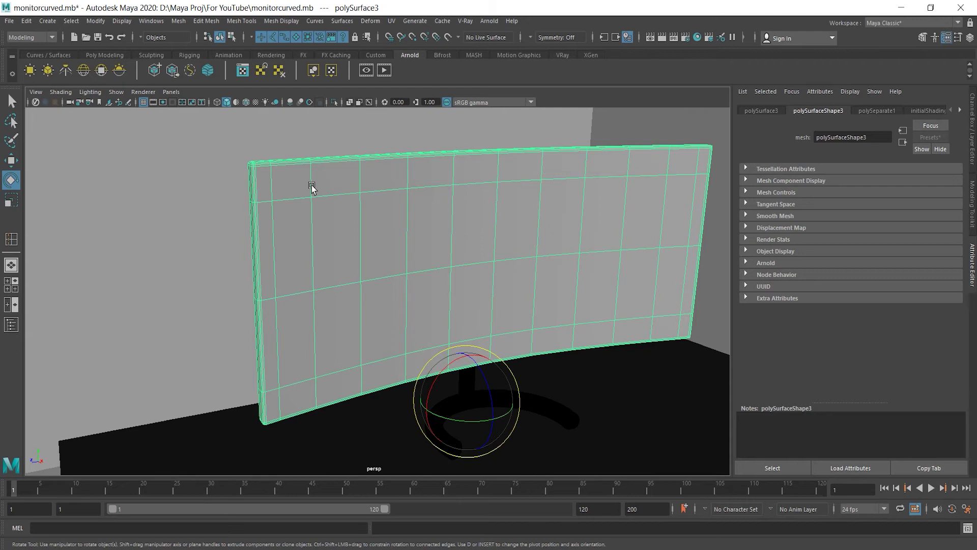
pyautogui.moveTo(297, 179); pyautogui.dragTo(279, 188, button='right')
pyautogui.click(268, 181)
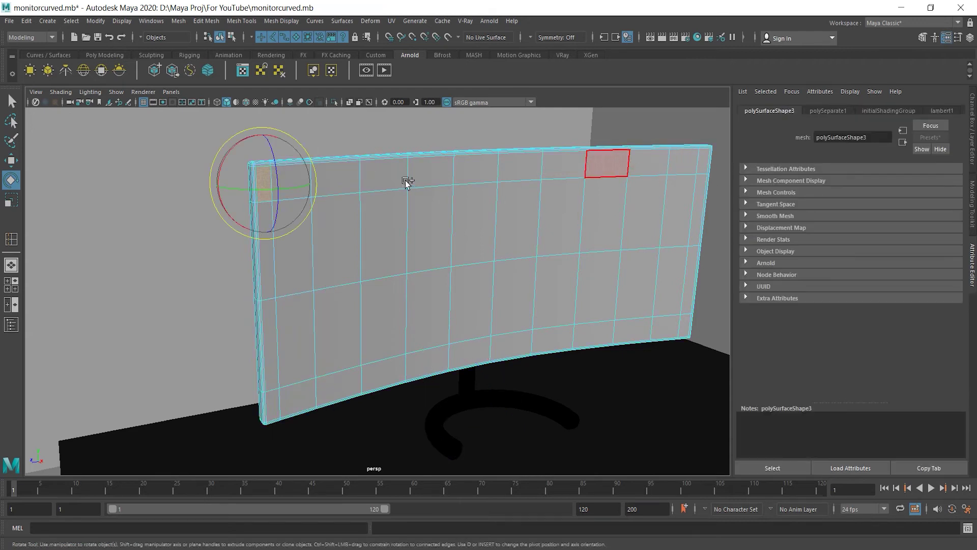
pyautogui.keyDown('shift'); pyautogui.doubleClick(702, 159); pyautogui.keyUp('shift')
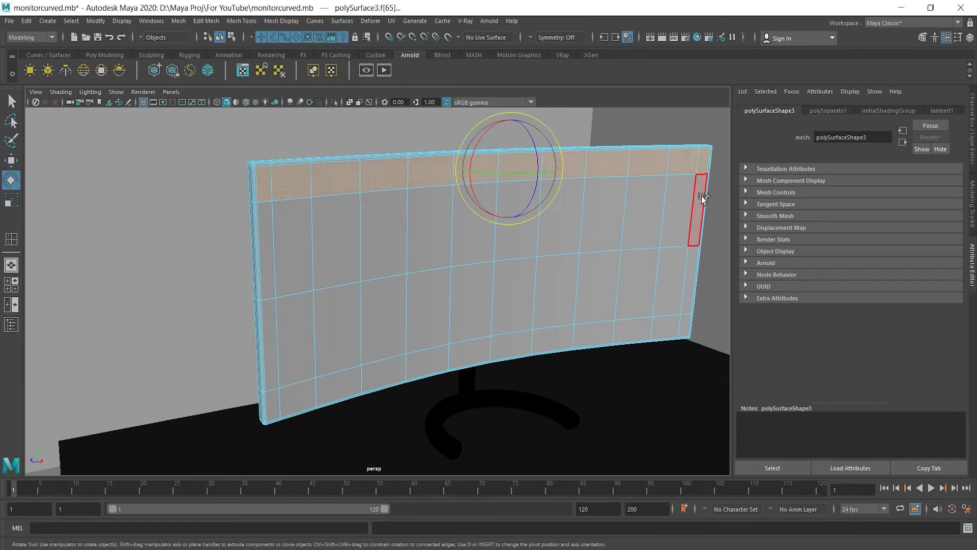
pyautogui.keyDown('shift'); pyautogui.doubleClick(686, 323); pyautogui.keyUp('shift')
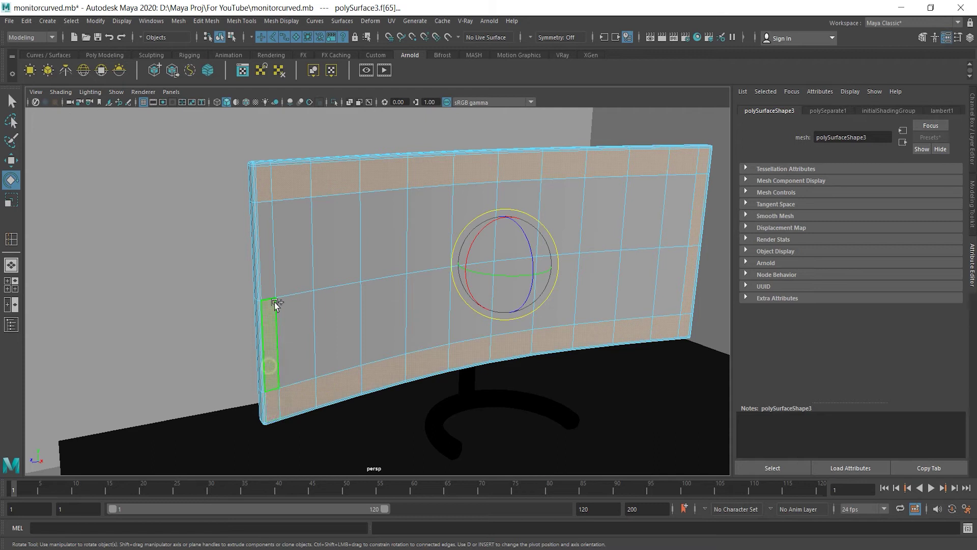
pyautogui.keyDown('shift'); pyautogui.doubleClick(675, 212); pyautogui.keyUp('shift')
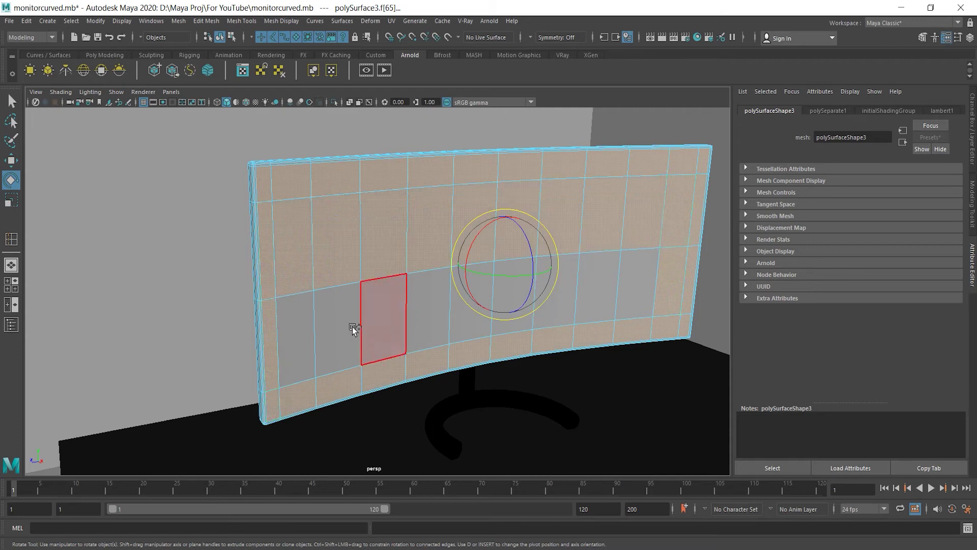
pyautogui.keyDown('shift'); pyautogui.doubleClick(300, 338); pyautogui.keyUp('shift')
pyautogui.keyDown('alt'); pyautogui.moveTo(289, 276); pyautogui.dragTo(343, 277); pyautogui.keyUp('alt')
pyautogui.press('w')
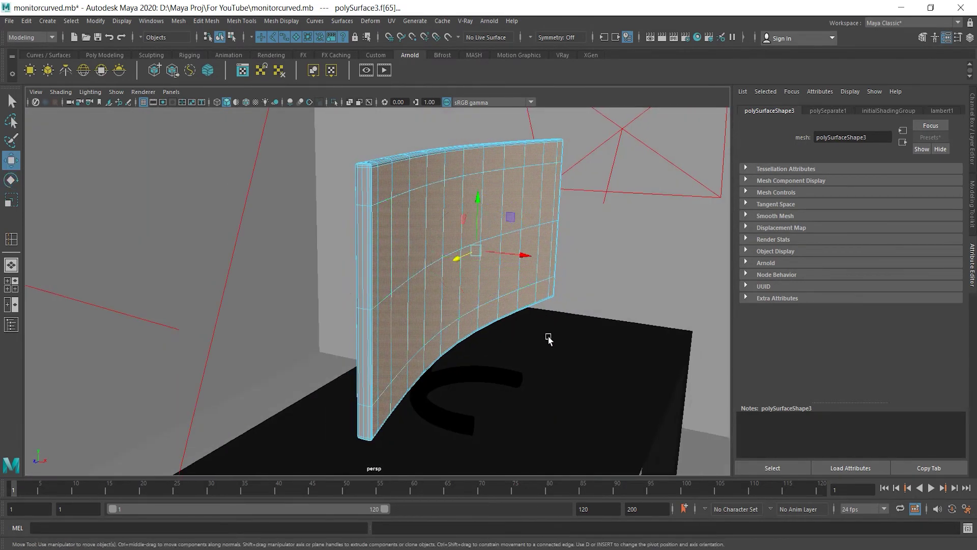
pyautogui.scroll(3, 534, 377)
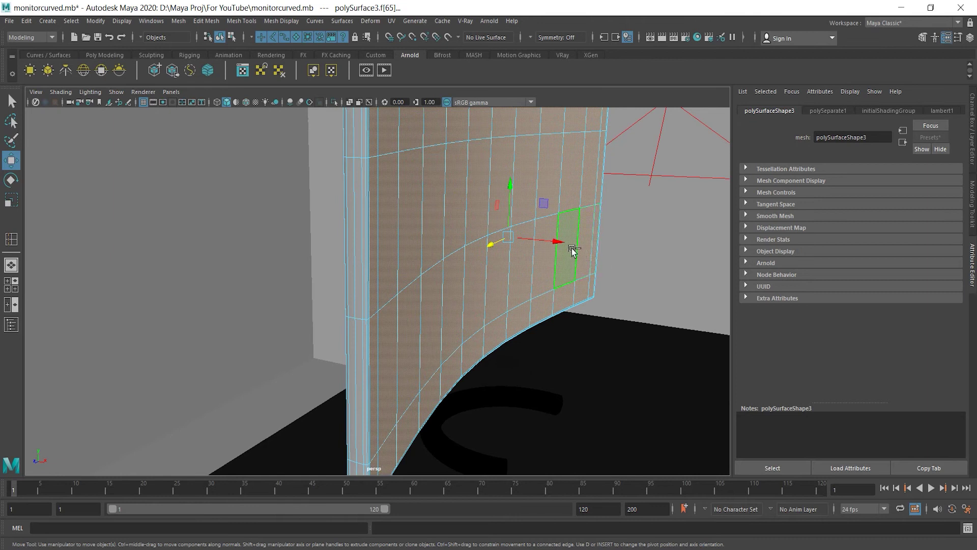
pyautogui.keyDown('shift'); pyautogui.moveTo(557, 245); pyautogui.dragTo(550, 244); pyautogui.keyUp('shift')
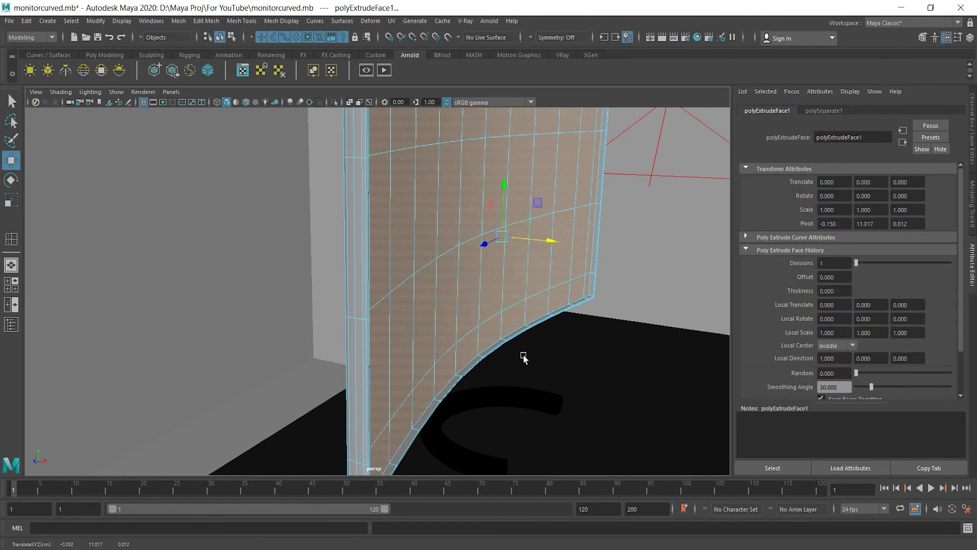
pyautogui.keyDown('alt'); pyautogui.moveTo(523, 356); pyautogui.dragTo(454, 345); pyautogui.keyUp('alt')
pyautogui.moveTo(467, 268); pyautogui.dragTo(500, 242, button='right')
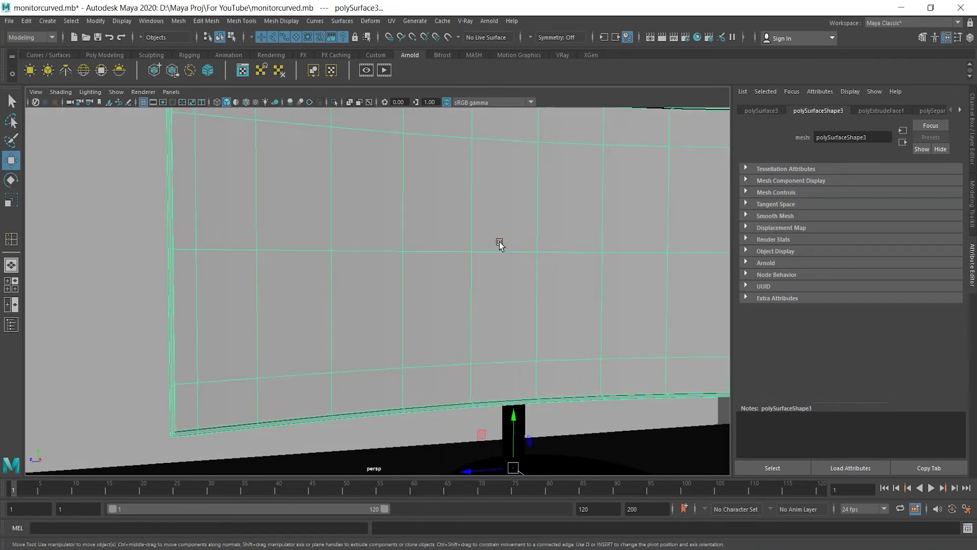
pyautogui.scroll(-5, 499, 242)
pyautogui.click(340, 403)
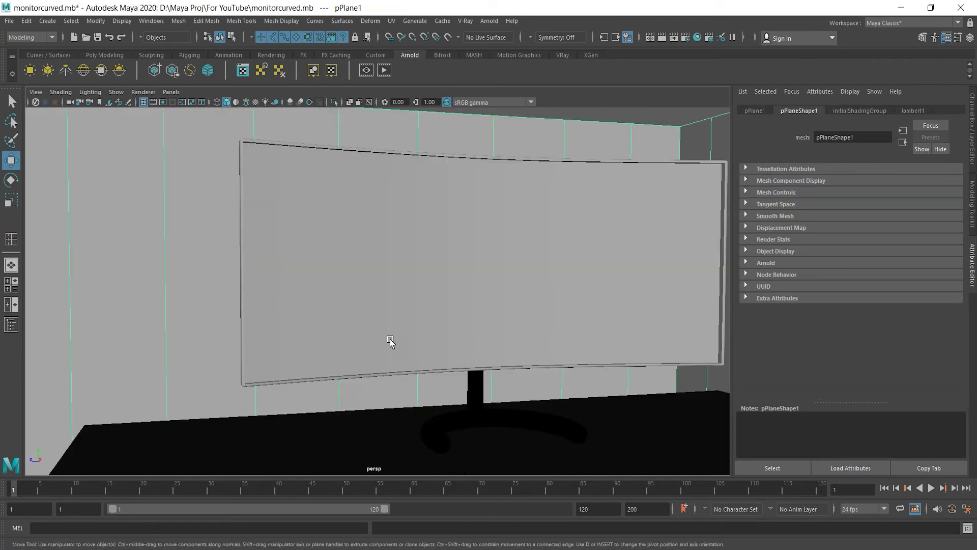
# Assign a new Lambert material to the monitor body and set its color to white.
pyautogui.scroll(5, 340, 367)
pyautogui.keyDown('alt'); pyautogui.moveTo(341, 367); pyautogui.dragTo(458, 305); pyautogui.keyUp('alt')
pyautogui.click(366, 224)
pyautogui.scroll(3, 593, 323)
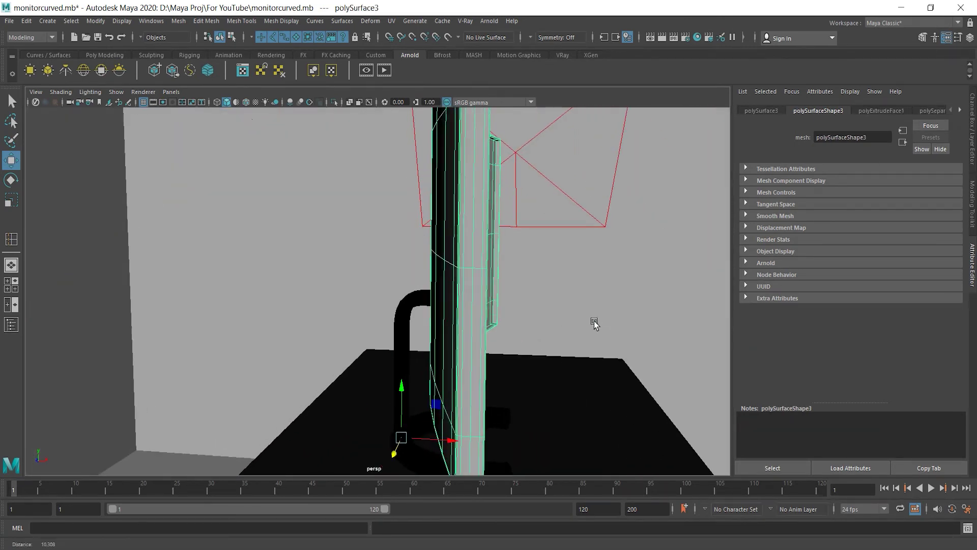
pyautogui.rightClick(472, 237)
pyautogui.moveTo(492, 522)
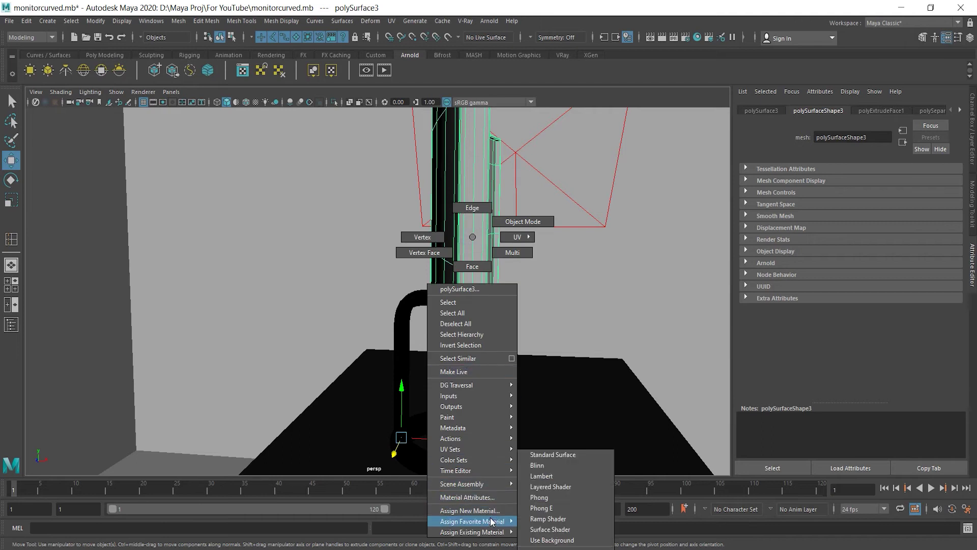
pyautogui.click(561, 475)
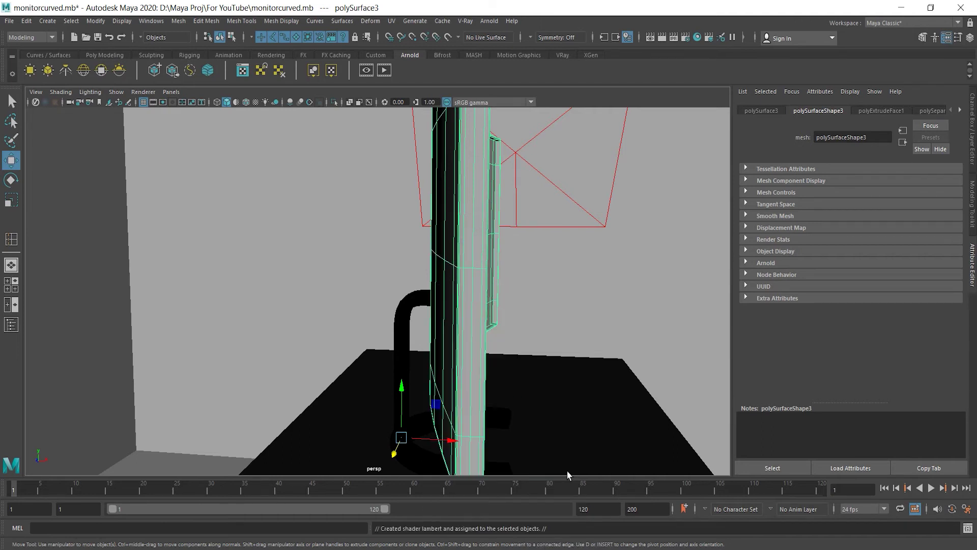
pyautogui.click(844, 234)
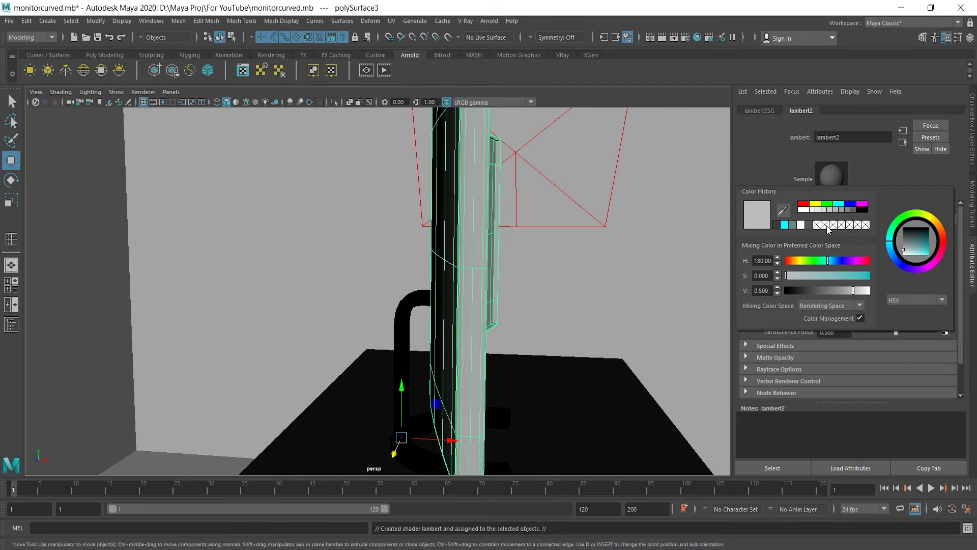
pyautogui.click(802, 225)
# Check the recessed monitor screen and its new material in a test render, and close the render window.
pyautogui.keyDown('alt'); pyautogui.moveTo(600, 276); pyautogui.dragTo(514, 274); pyautogui.keyUp('alt')
pyautogui.click(661, 37)
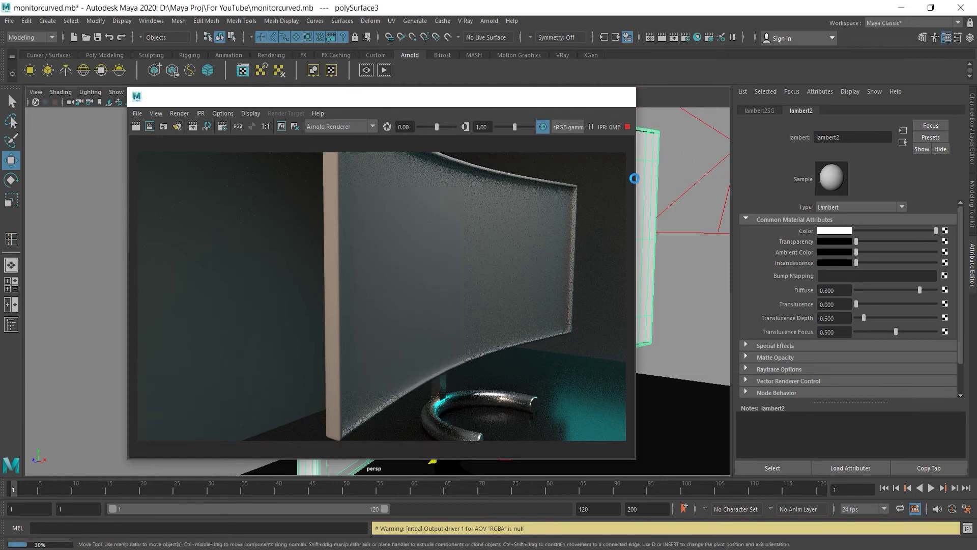
pyautogui.click(620, 98)
# Switch the monitor to face selection and select all front faces of its recessed screen.
pyautogui.keyDown('alt'); pyautogui.moveTo(600, 202); pyautogui.dragTo(462, 231); pyautogui.keyUp('alt')
pyautogui.scroll(5, 446, 230)
pyautogui.scroll(-6, 446, 230)
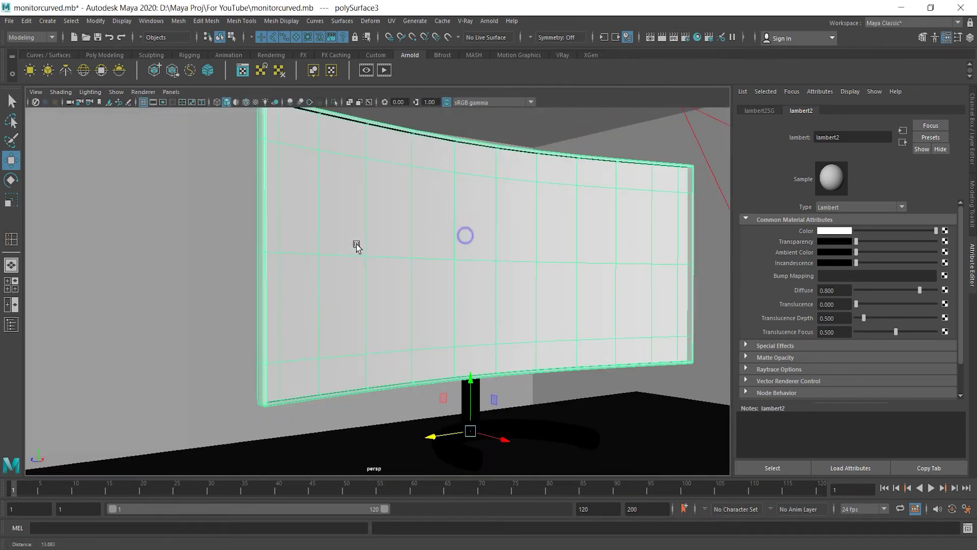
pyautogui.moveTo(407, 156); pyautogui.dragTo(410, 196, button='right')
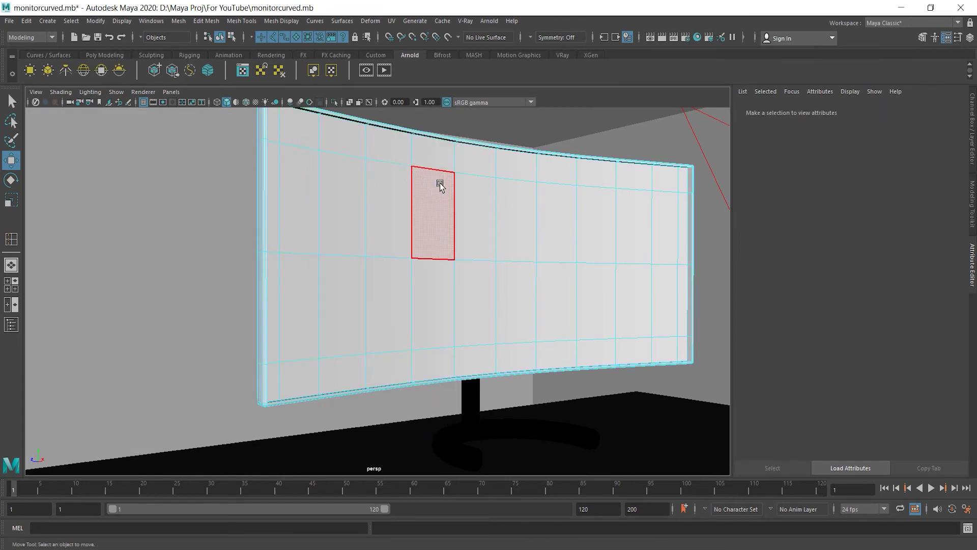
pyautogui.click(278, 123)
pyautogui.keyDown('shift'); pyautogui.doubleClick(683, 181); pyautogui.keyUp('shift')
pyautogui.keyDown('shift'); pyautogui.doubleClick(682, 342); pyautogui.keyUp('shift')
pyautogui.keyDown('shift'); pyautogui.doubleClick(294, 382); pyautogui.keyUp('shift')
pyautogui.keyDown('shift'); pyautogui.doubleClick(309, 228); pyautogui.keyUp('shift')
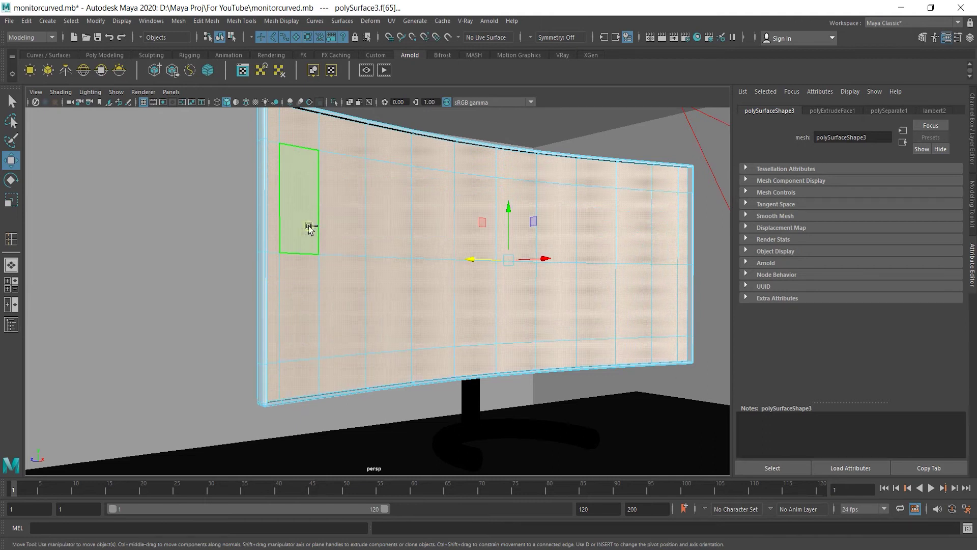
# Assign a new aiStandardSurface material to the selected screen faces.
pyautogui.keyDown('alt'); pyautogui.moveTo(296, 257); pyautogui.dragTo(279, 276); pyautogui.keyUp('alt')
pyautogui.rightClick(376, 194)
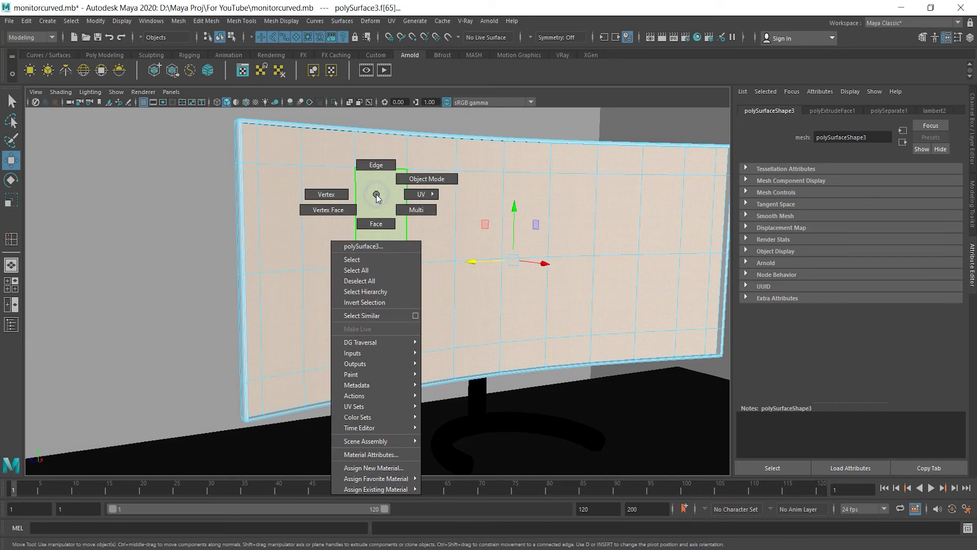
pyautogui.moveTo(402, 482)
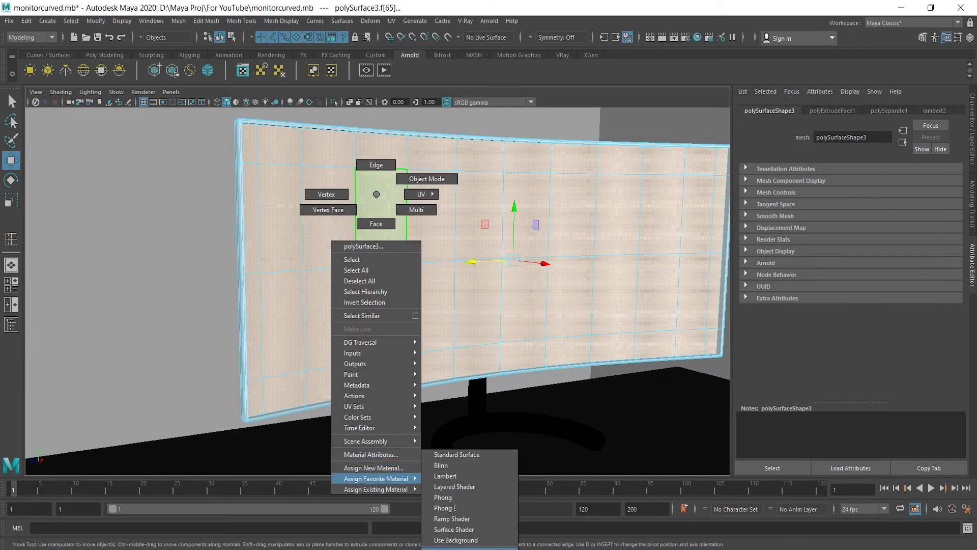
pyautogui.click(457, 455)
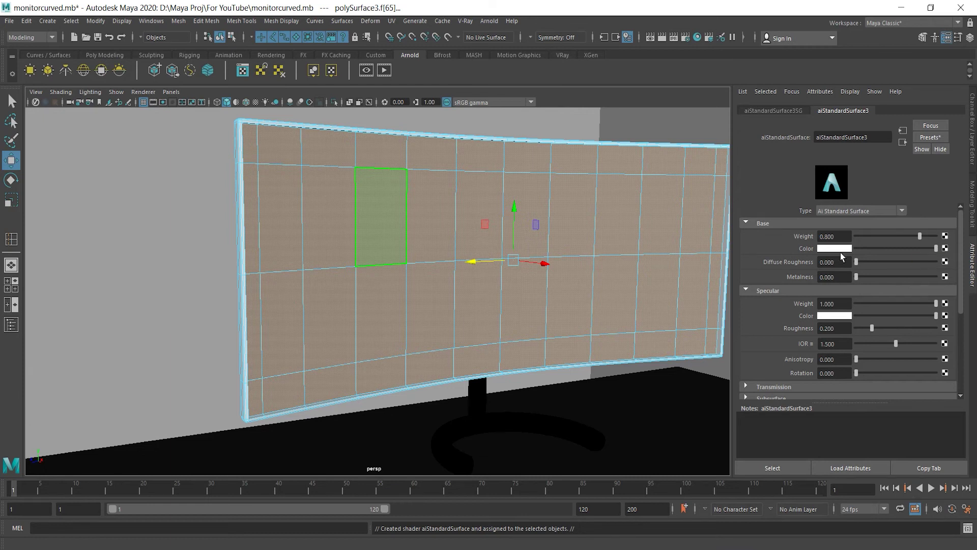
# Connect a File texture to the screen material's base color and load stars_galaxies-wallpaper-2560x1440.jpg.
pyautogui.click(948, 250)
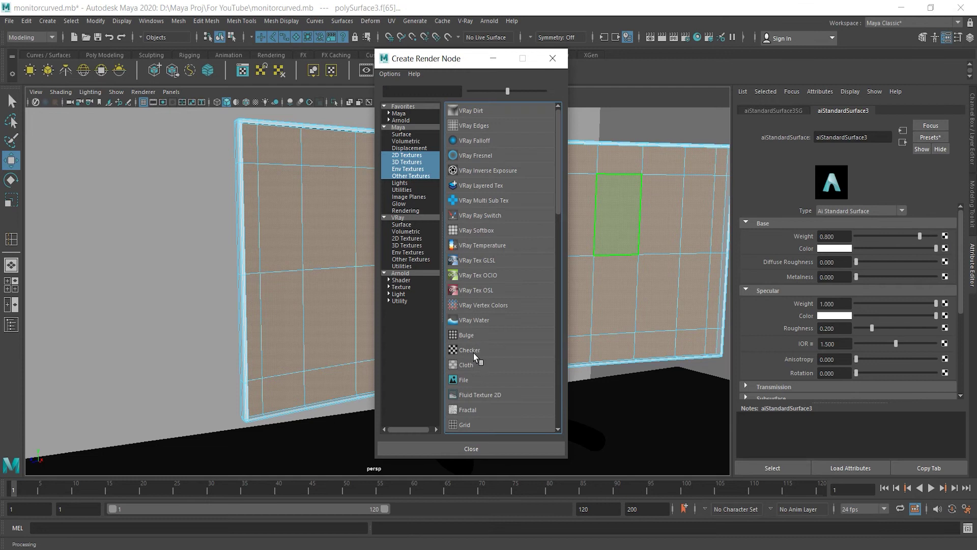
pyautogui.click(462, 381)
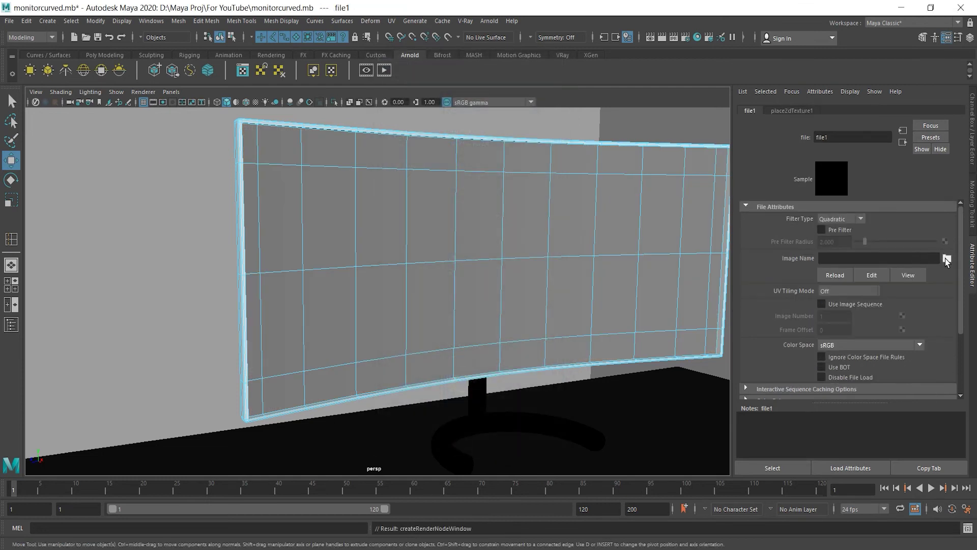
pyautogui.click(946, 259)
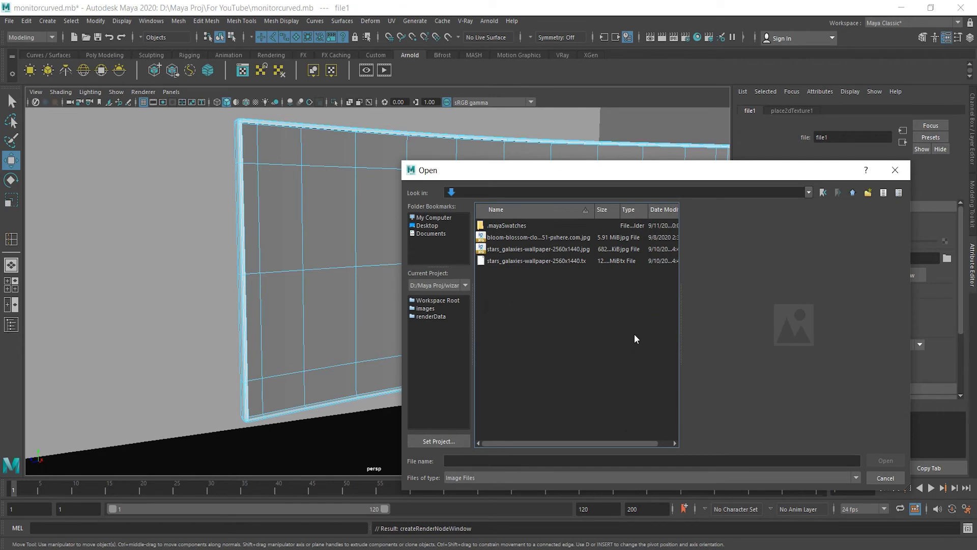
pyautogui.click(555, 237)
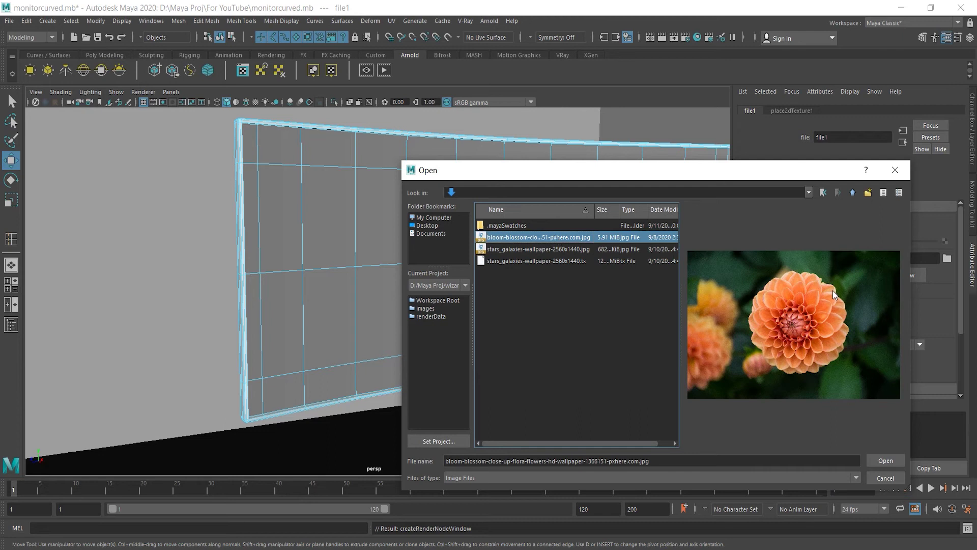
pyautogui.click(547, 248)
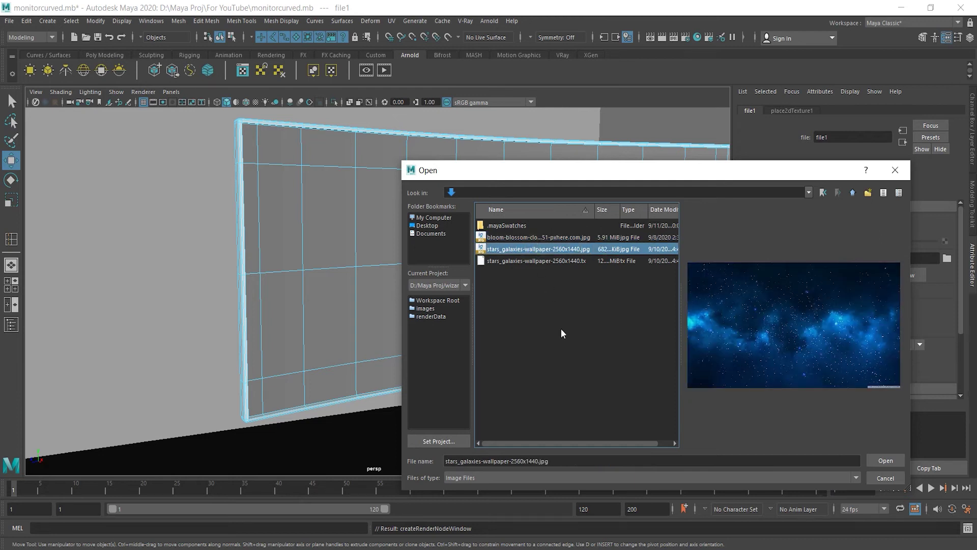
pyautogui.click(880, 461)
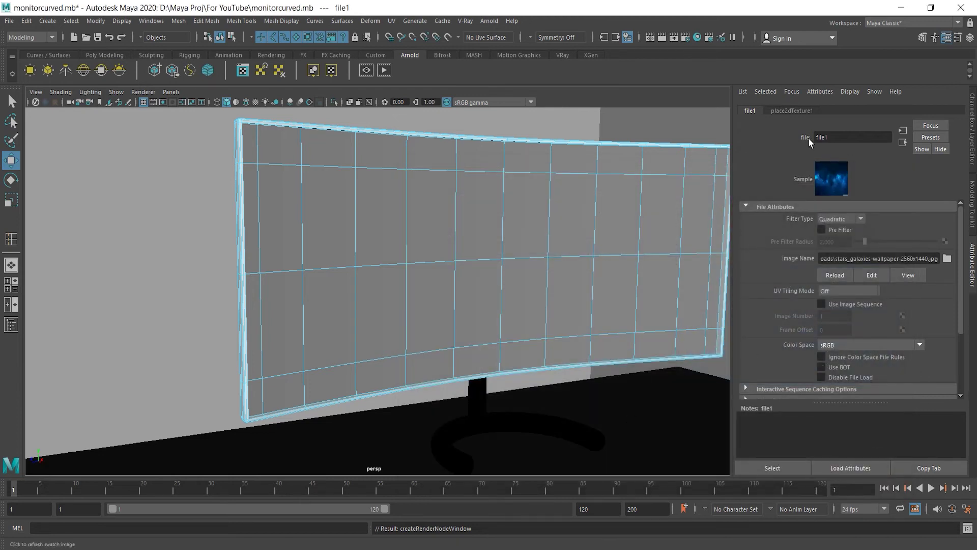
# Turn on textured display in the viewport, check the wallpaper in a test render and close the render window.
pyautogui.click(255, 103)
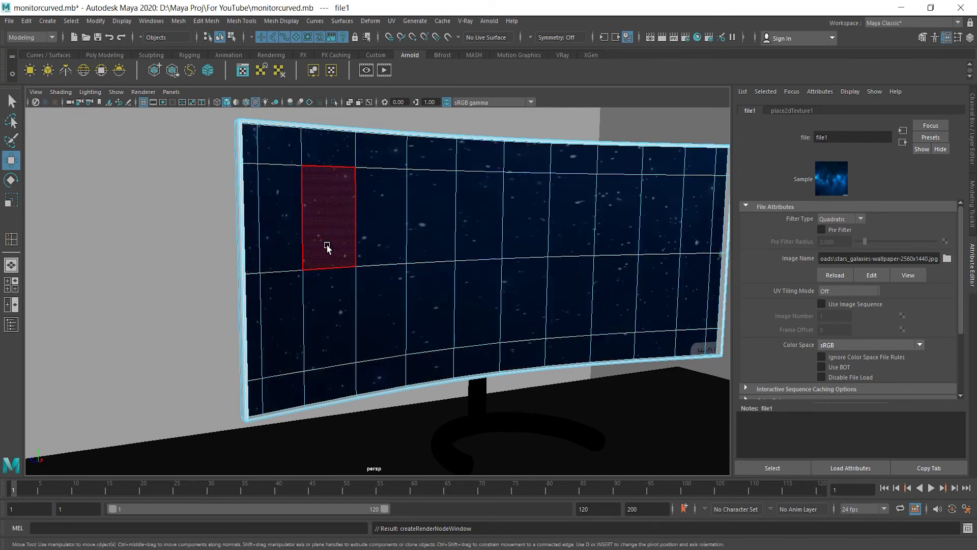
pyautogui.click(679, 39)
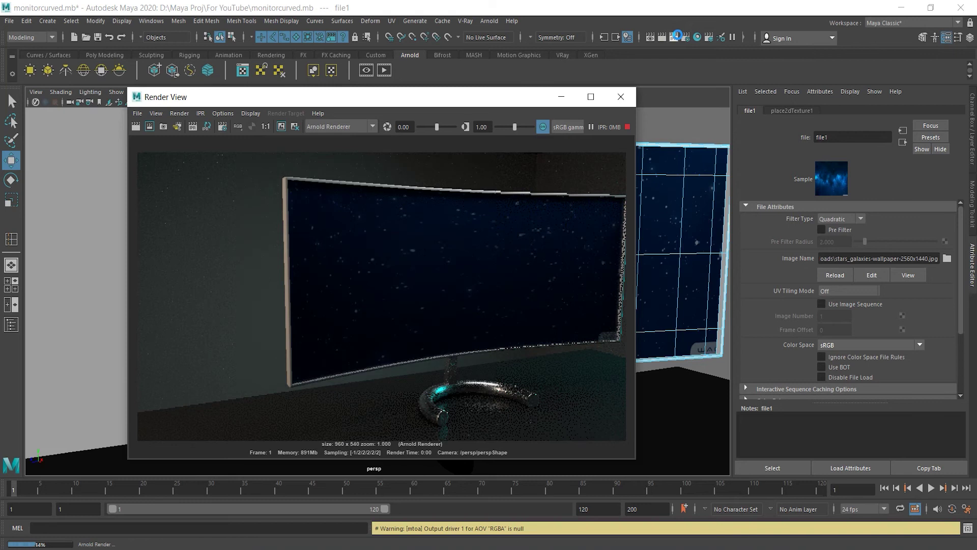
pyautogui.click(620, 97)
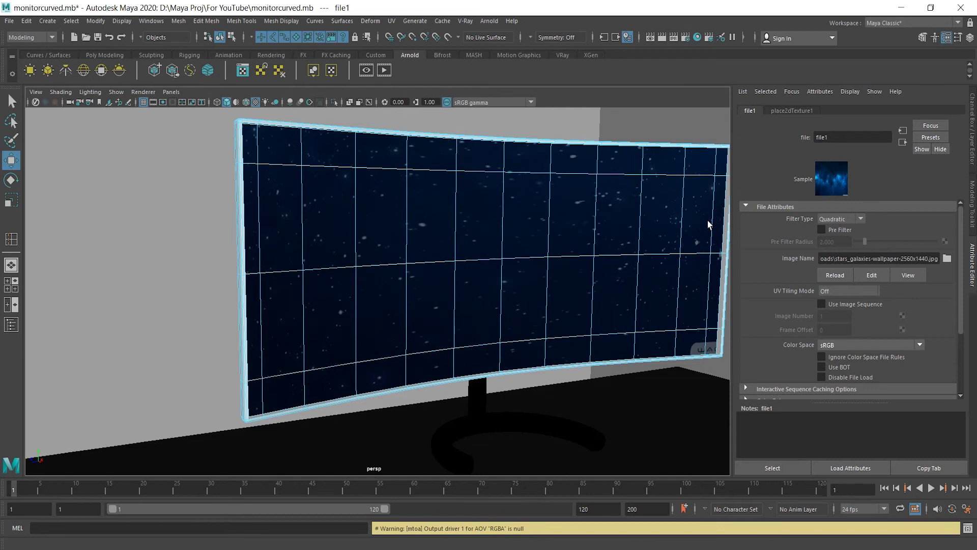
# Open the UV Editor, set it aside and reselect all front faces of the monitor's screen.
pyautogui.click(391, 21)
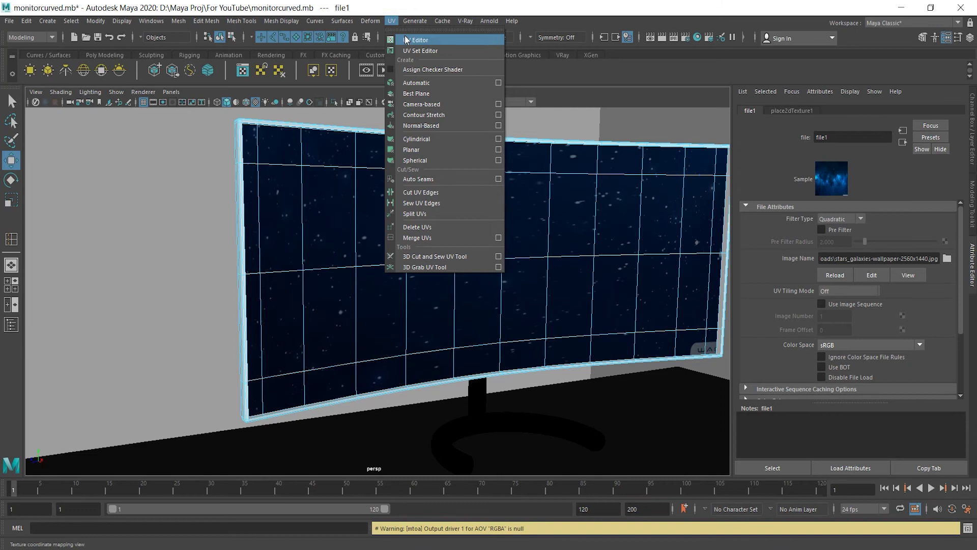
pyautogui.click(407, 40)
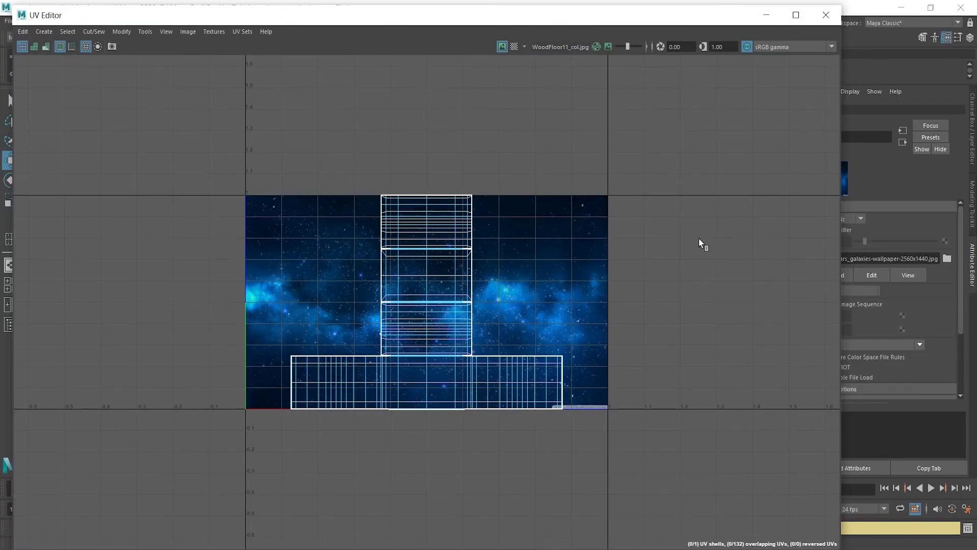
pyautogui.click(826, 15)
pyautogui.click(249, 143)
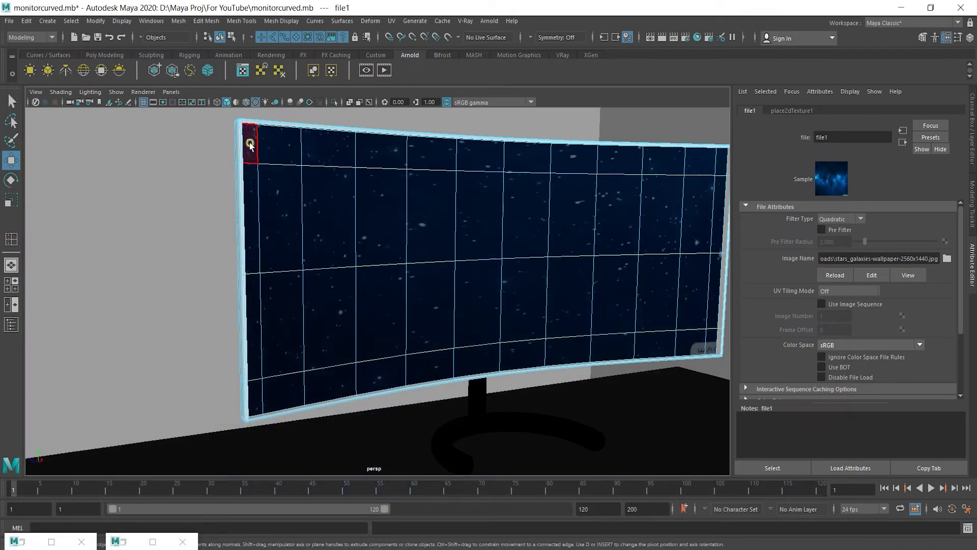
pyautogui.keyDown('shift'); pyautogui.doubleClick(720, 158); pyautogui.keyUp('shift')
pyautogui.keyDown('shift'); pyautogui.doubleClick(703, 331); pyautogui.keyUp('shift')
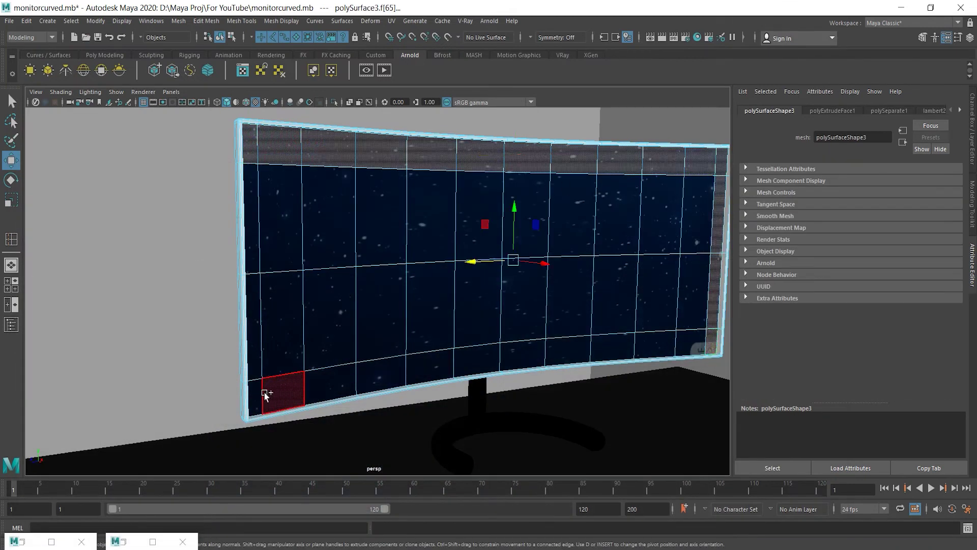
pyautogui.keyDown('shift'); pyautogui.doubleClick(263, 393); pyautogui.keyUp('shift')
pyautogui.keyDown('shift'); pyautogui.doubleClick(535, 239); pyautogui.keyUp('shift')
pyautogui.keyDown('shift'); pyautogui.doubleClick(272, 327); pyautogui.keyUp('shift')
pyautogui.moveTo(272, 327)
pyautogui.keyDown('alt'); pyautogui.mouseDown()
pyautogui.moveTo(552, 342)
pyautogui.moveTo(376, 345)
pyautogui.moveTo(283, 322)
pyautogui.moveTo(283, 334)
pyautogui.mouseUp(); pyautogui.keyUp('alt')
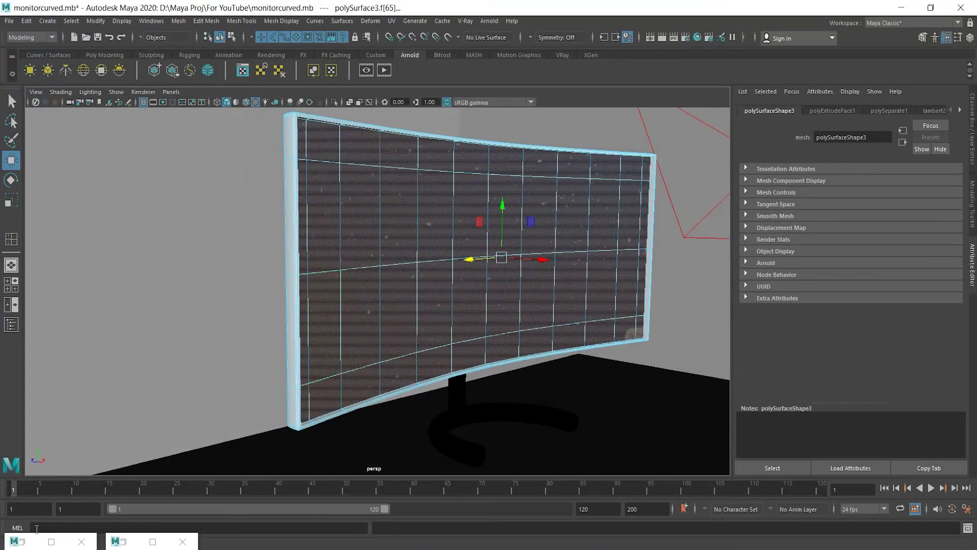
# Restore the UV Editor and UV Toolkit windows and arrange them side by side.
pyautogui.click(51, 541)
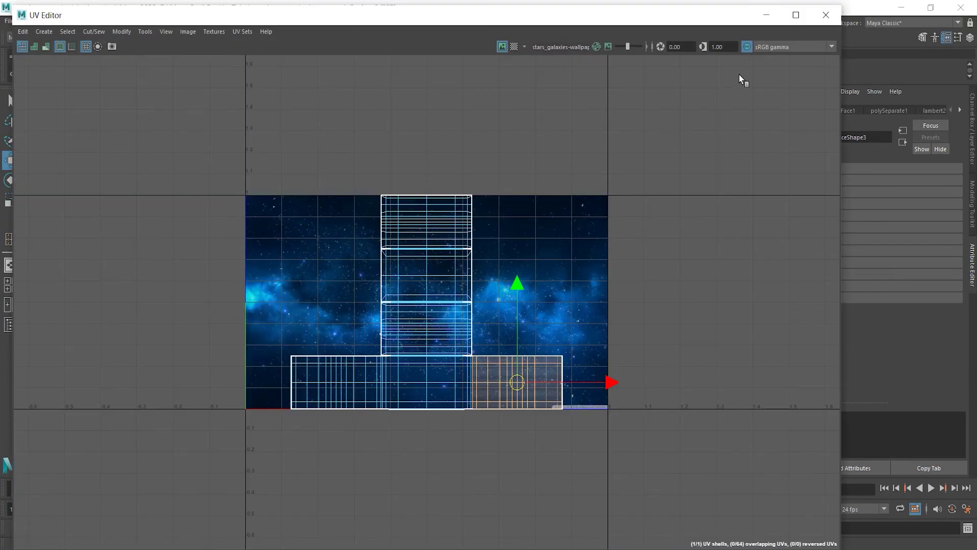
pyautogui.click(766, 14)
pyautogui.click(114, 541)
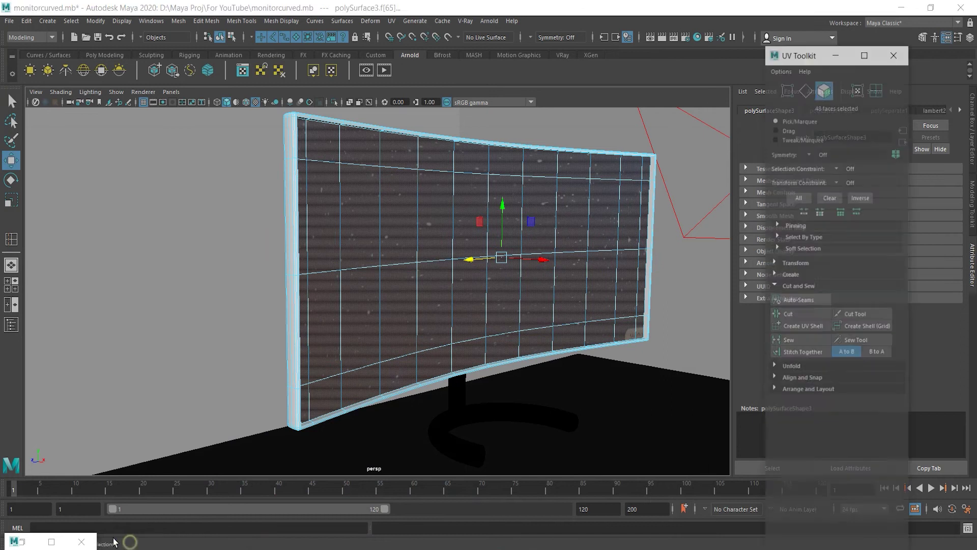
pyautogui.click(51, 541)
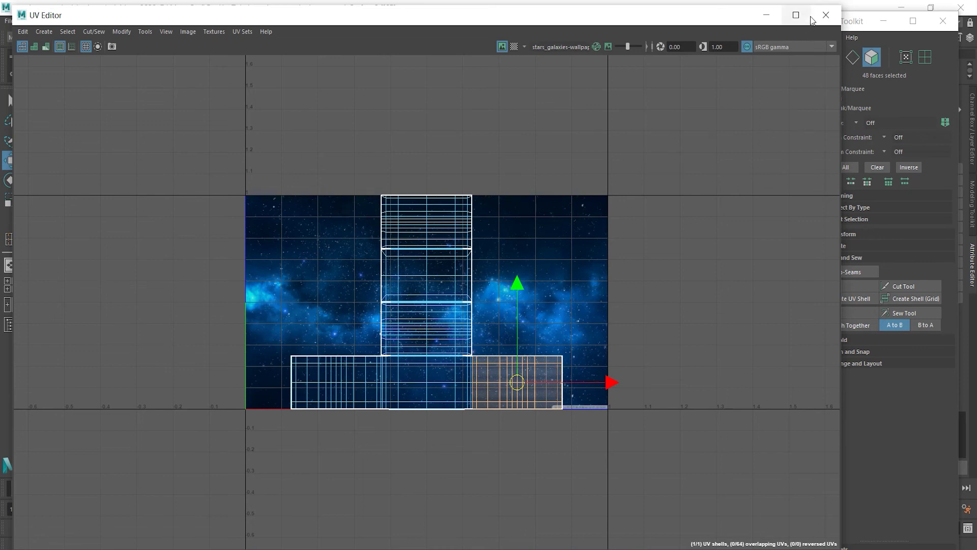
pyautogui.moveTo(639, 22); pyautogui.dragTo(626, 23)
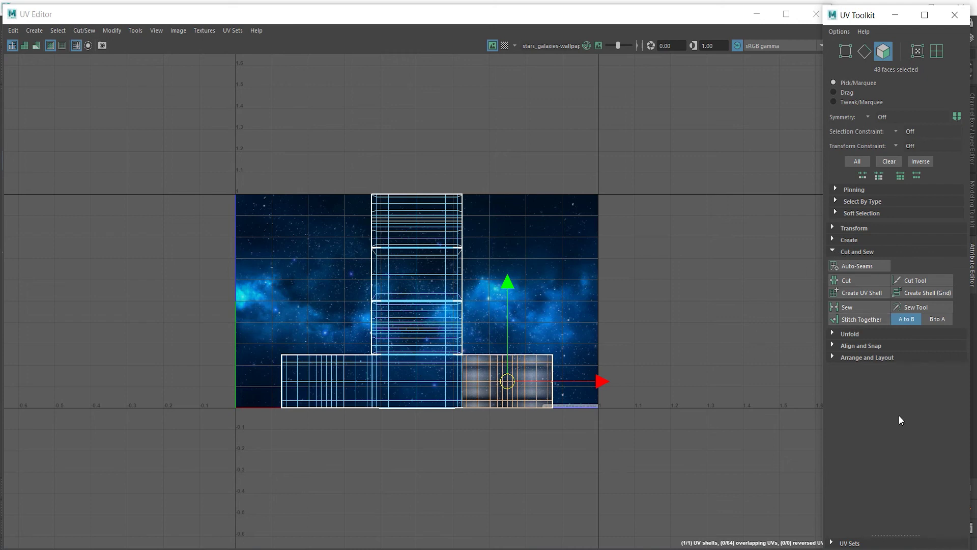
# Create a separate UV shell from the screen faces and move both shells off the wallpaper image.
pyautogui.click(870, 295)
pyautogui.moveTo(506, 382); pyautogui.dragTo(698, 228)
pyautogui.moveTo(382, 230); pyautogui.dragTo(338, 212, button='right')
pyautogui.click(350, 312)
pyautogui.moveTo(350, 312); pyautogui.dragTo(96, 283)
pyautogui.click(476, 239)
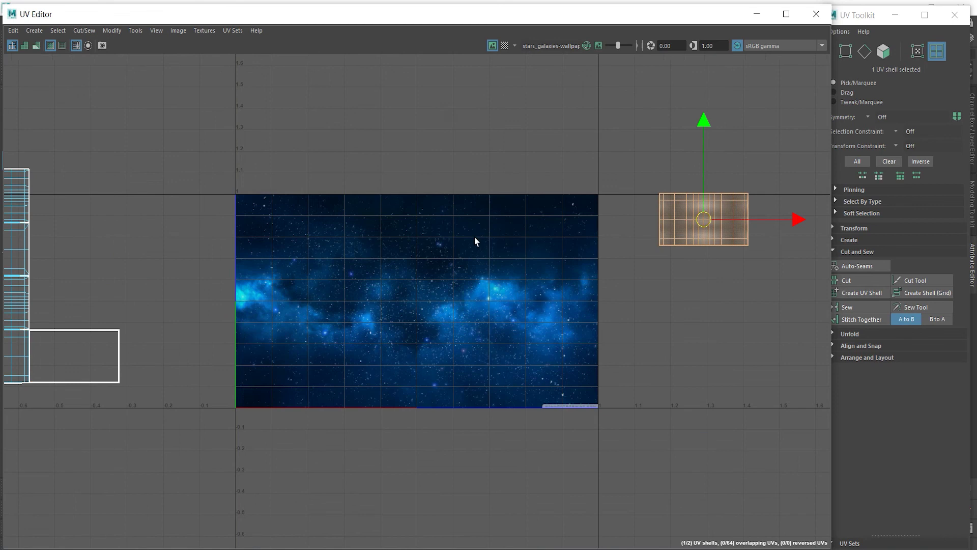
# Move the screen's UV shell onto the wallpaper and scale it to fill the whole image.
pyautogui.moveTo(703, 218); pyautogui.dragTo(649, 405)
pyautogui.press('r')
pyautogui.press('w')
pyautogui.moveTo(519, 298); pyautogui.dragTo(506, 299)
pyautogui.moveTo(414, 194); pyautogui.dragTo(415, 205)
pyautogui.moveTo(506, 301); pyautogui.dragTo(510, 303)
pyautogui.press('r')
pyautogui.moveTo(415, 302); pyautogui.dragTo(429, 313)
pyautogui.press('e')
pyautogui.press('w')
pyautogui.moveTo(416, 214); pyautogui.dragTo(415, 211)
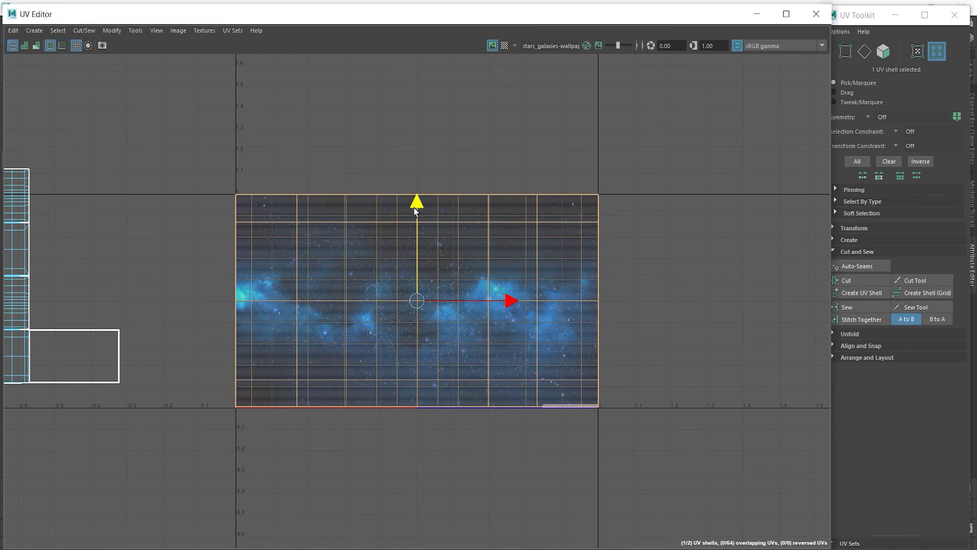
# Minimize the UV Editor and UV Toolkit windows and return to object selection.
pyautogui.click(754, 14)
pyautogui.click(895, 15)
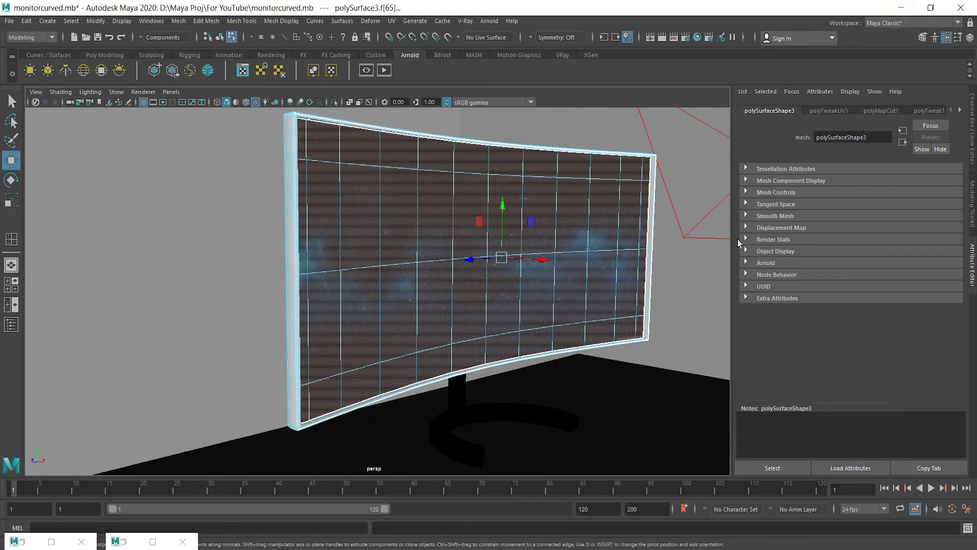
pyautogui.click(687, 259)
pyautogui.rightClick(531, 264)
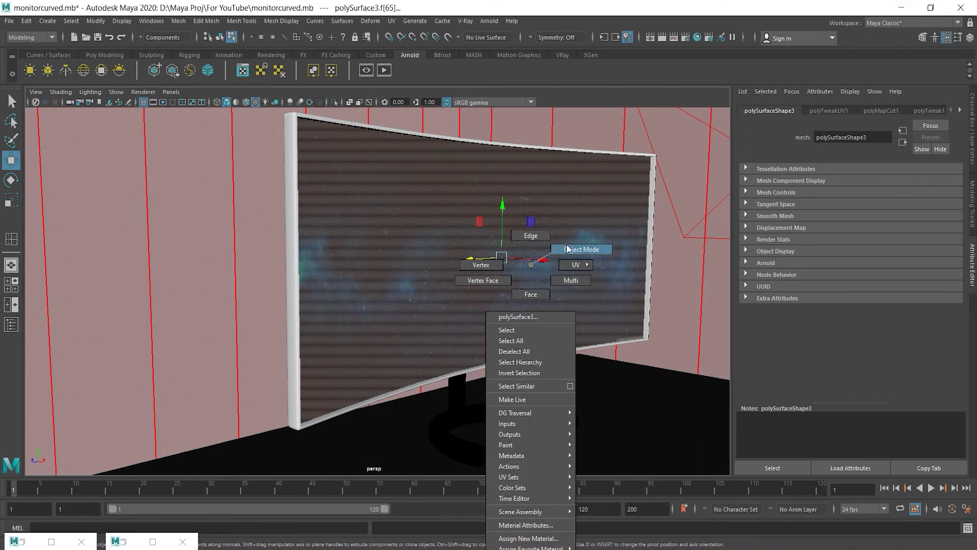
pyautogui.click(578, 248)
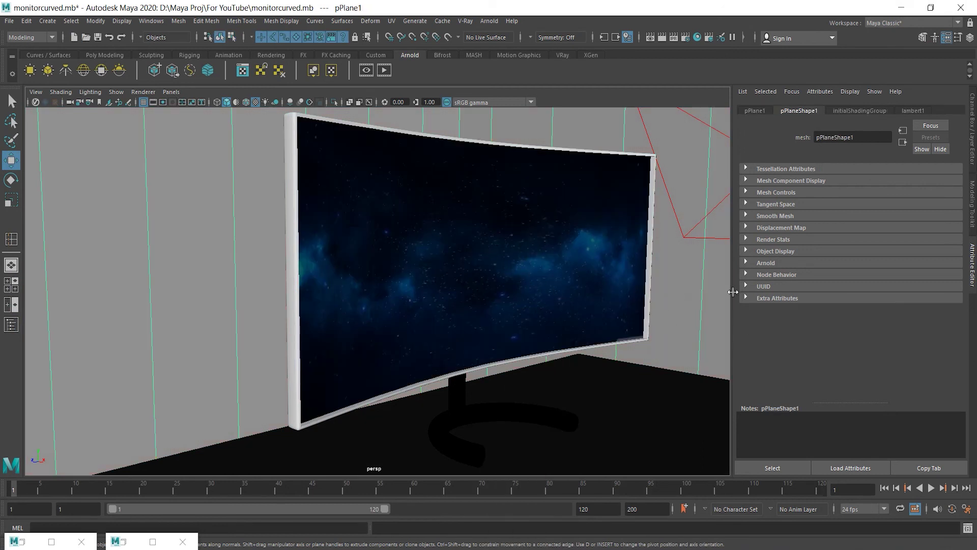
# Check the fitted wallpaper on the monitor's screen in a test render and close the render window.
pyautogui.click(672, 38)
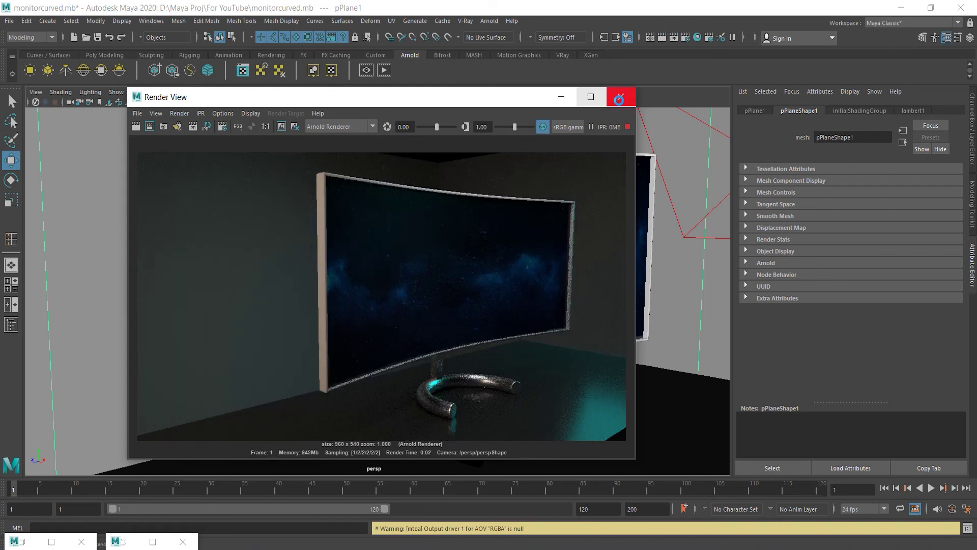
pyautogui.click(621, 97)
# Assign a new aiStandardSurface material to the room's walls and floor object and name it walls.
pyautogui.keyDown('alt'); pyautogui.moveTo(585, 239); pyautogui.dragTo(433, 374); pyautogui.keyUp('alt')
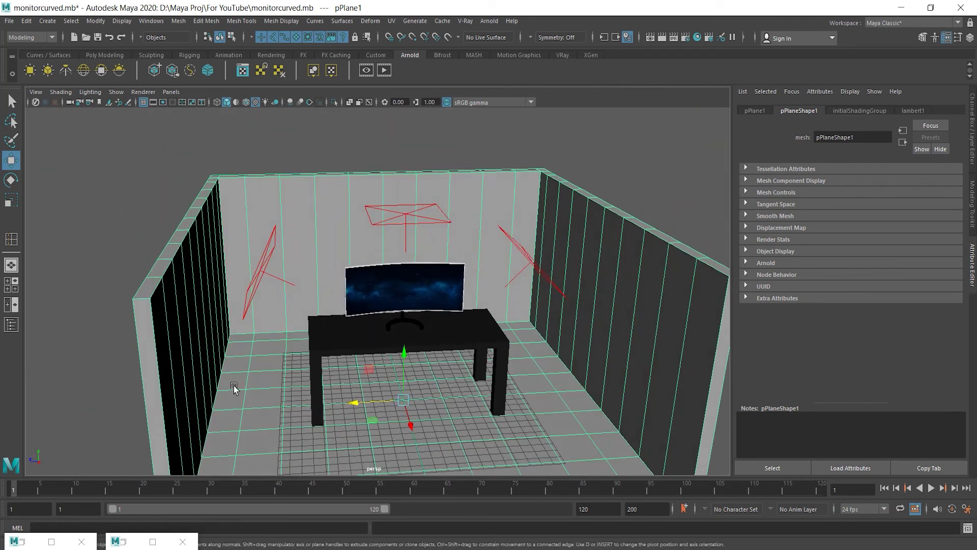
pyautogui.keyDown('alt'); pyautogui.moveTo(474, 432); pyautogui.dragTo(475, 373, button='middle'); pyautogui.keyUp('alt')
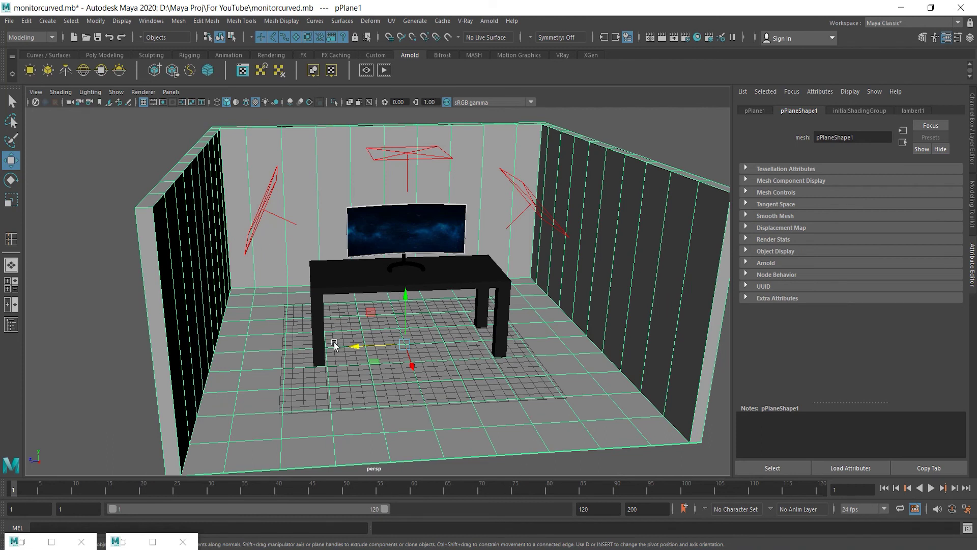
pyautogui.keyDown('alt'); pyautogui.moveTo(286, 305); pyautogui.dragTo(513, 283, button='right'); pyautogui.keyUp('alt')
pyautogui.keyDown('alt'); pyautogui.moveTo(513, 283); pyautogui.dragTo(600, 382); pyautogui.keyUp('alt')
pyautogui.rightClick(249, 165)
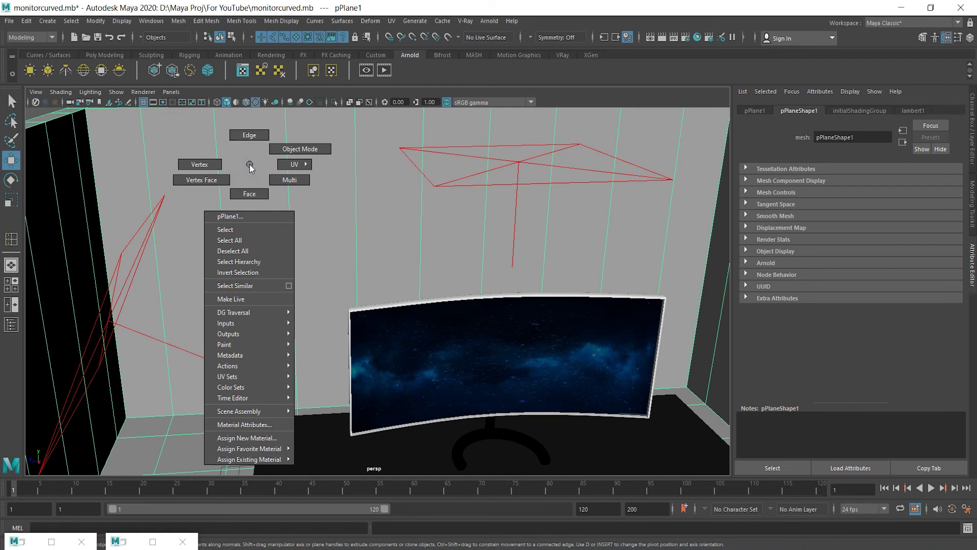
pyautogui.rightClick(247, 158)
pyautogui.moveTo(245, 447)
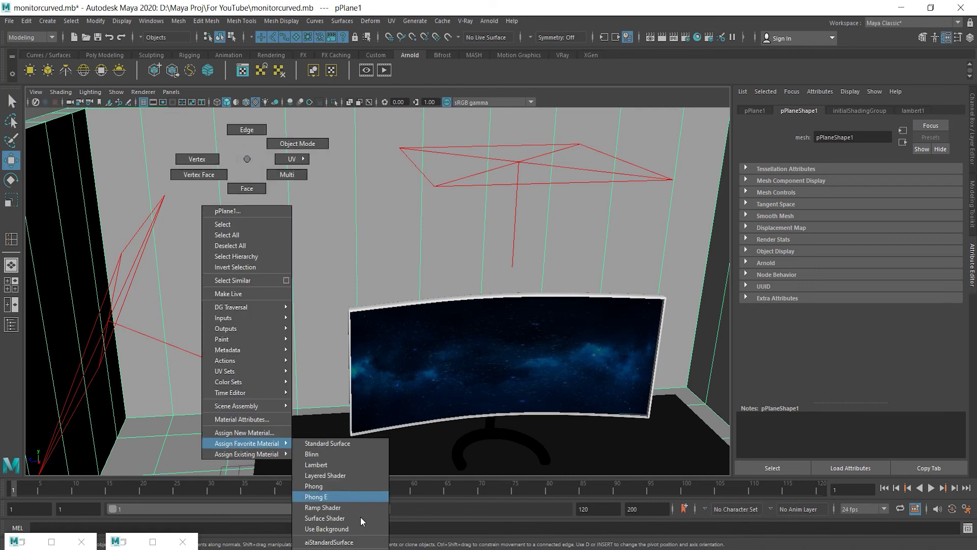
pyautogui.click(329, 541)
pyautogui.doubleClick(843, 141)
pyautogui.write('walls')
pyautogui.press('Return')
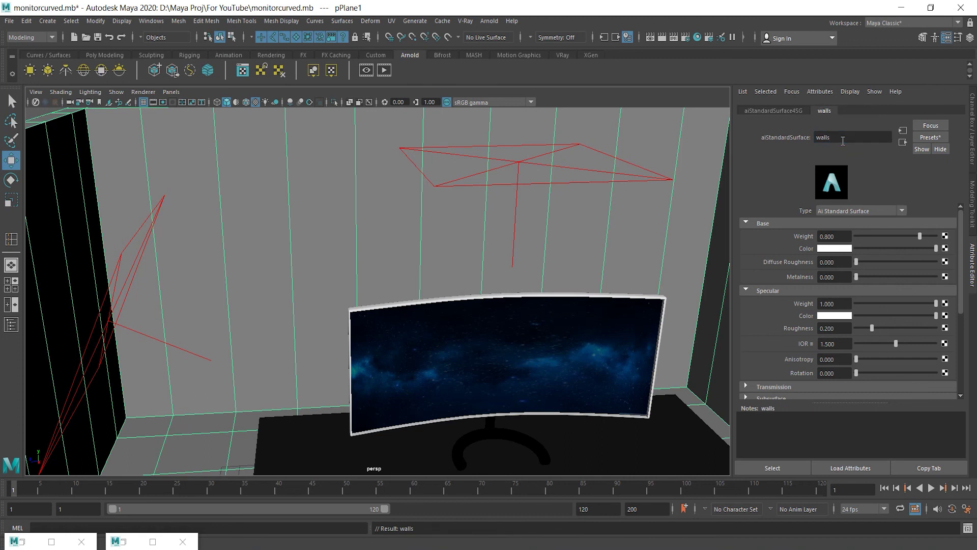
# Give the walls material a muted dark teal base color and reduce its specular weight to 0.013.
pyautogui.click(830, 248)
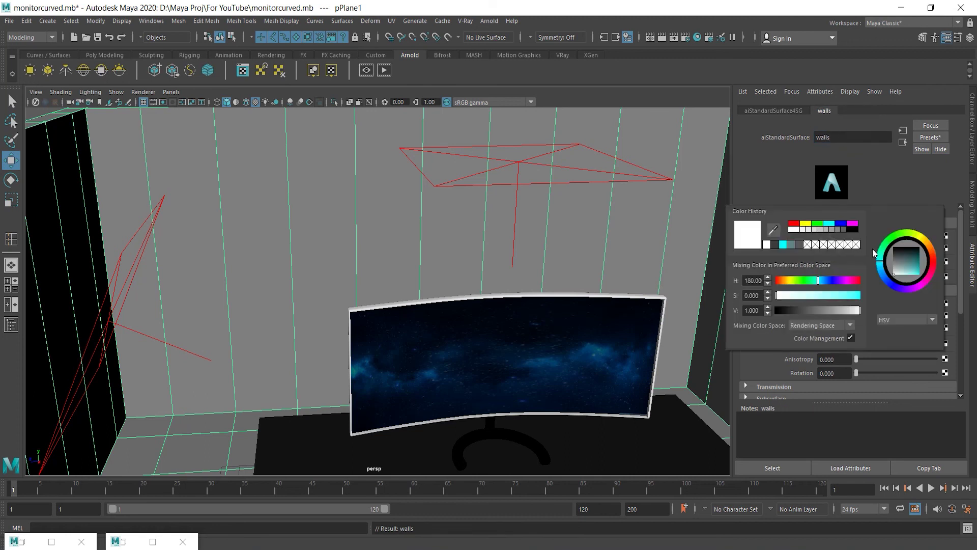
pyautogui.click(839, 294)
pyautogui.click(823, 309)
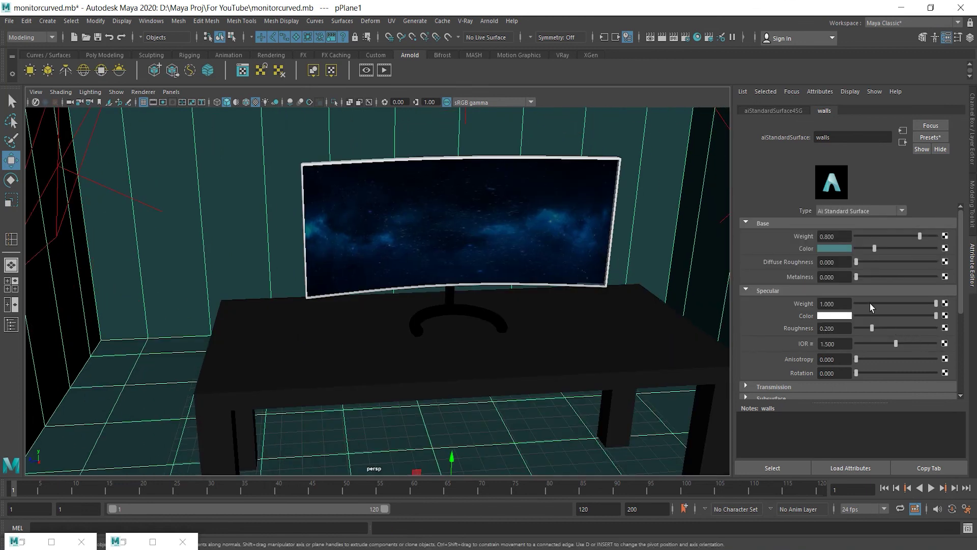
pyautogui.click(857, 303)
# Frame the desk and monitor from the front and check the teal walls in a test render.
pyautogui.keyDown('alt'); pyautogui.moveTo(574, 400); pyautogui.dragTo(567, 359); pyautogui.keyUp('alt')
pyautogui.keyDown('alt'); pyautogui.moveTo(568, 359); pyautogui.dragTo(650, 375, button='right'); pyautogui.keyUp('alt')
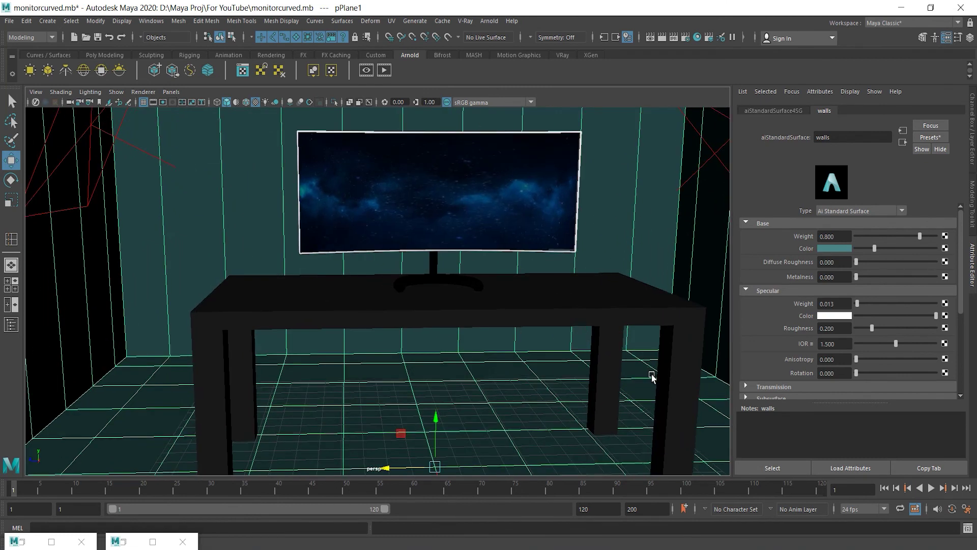
pyautogui.click(677, 41)
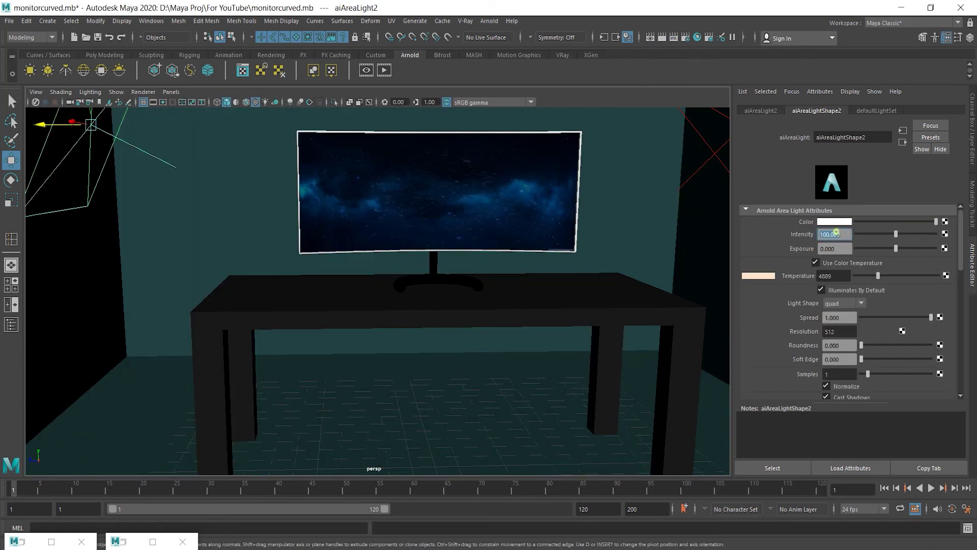
# Set the intensity of all three area lights around the desk to 300.
pyautogui.write('300')
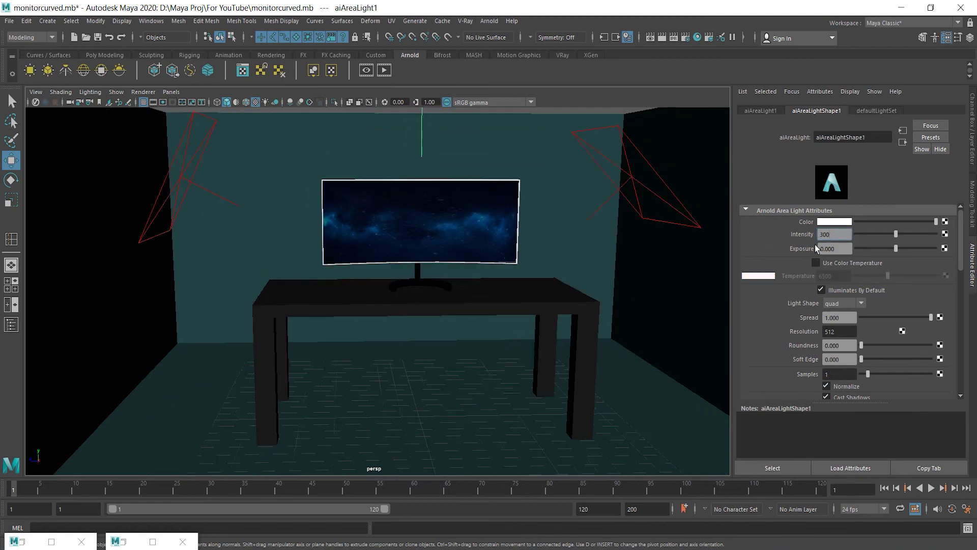
pyautogui.doubleClick(825, 235)
pyautogui.write('300')
pyautogui.press('Return')
# Check the brighter area lights in a test render of the desk and monitor, and close the render window.
pyautogui.scroll(2, 355, 298)
pyautogui.scroll(1, 467, 319)
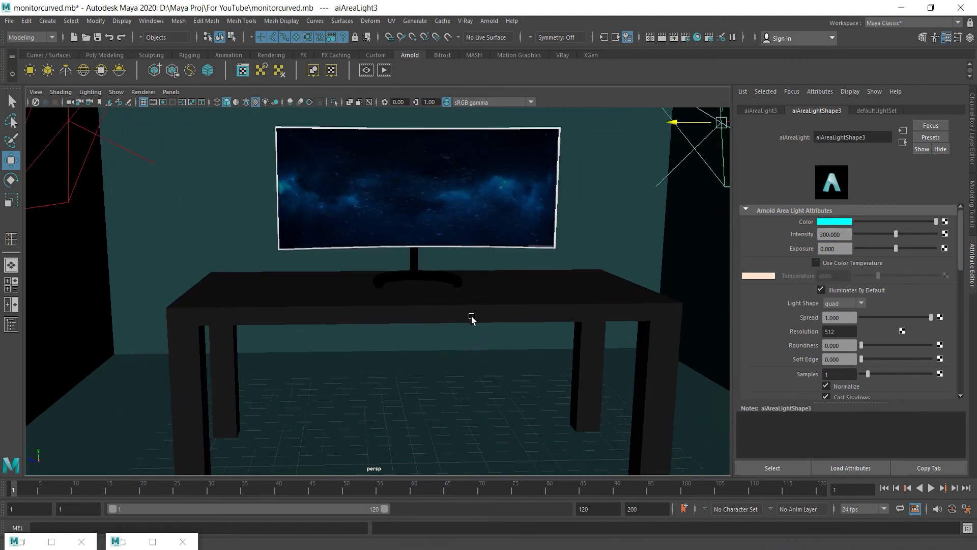
pyautogui.click(674, 37)
pyautogui.click(675, 39)
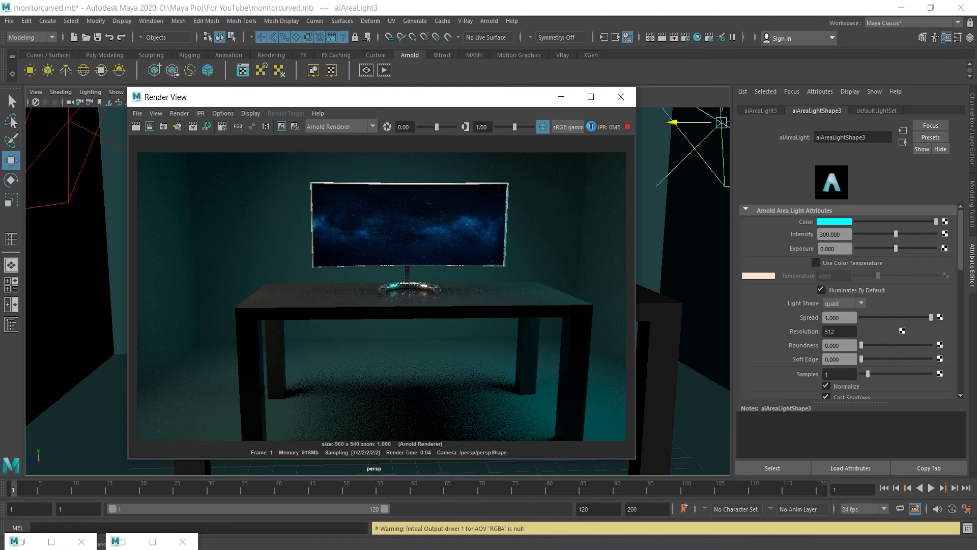
pyautogui.click(621, 96)
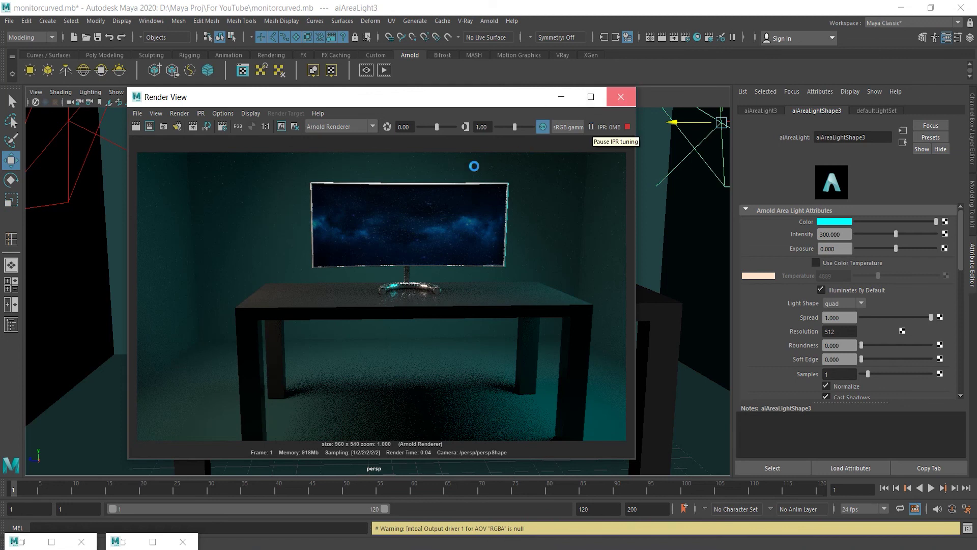
# Change the color of the area light above the monitor to red and check it in a test render.
pyautogui.scroll(-5, 399, 203)
pyautogui.click(402, 113)
pyautogui.click(833, 222)
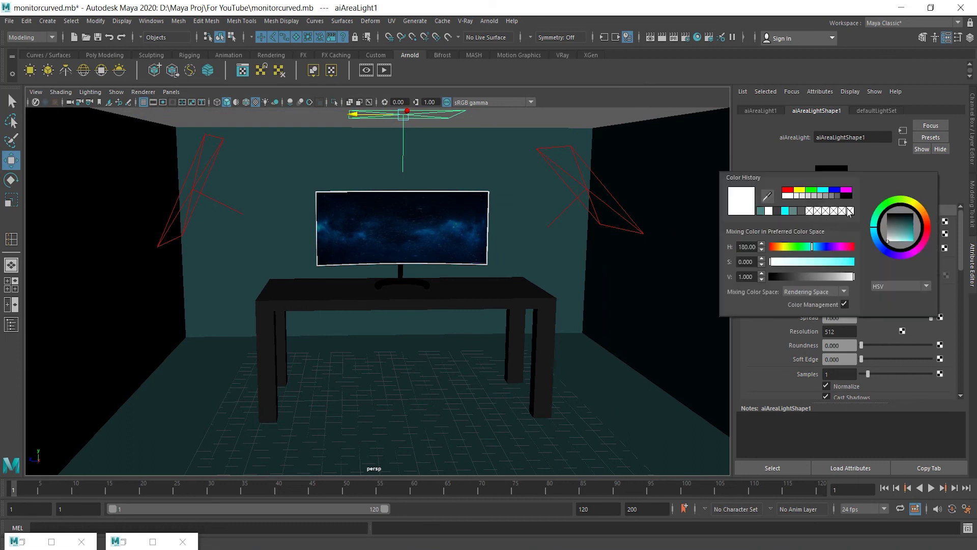
pyautogui.click(787, 190)
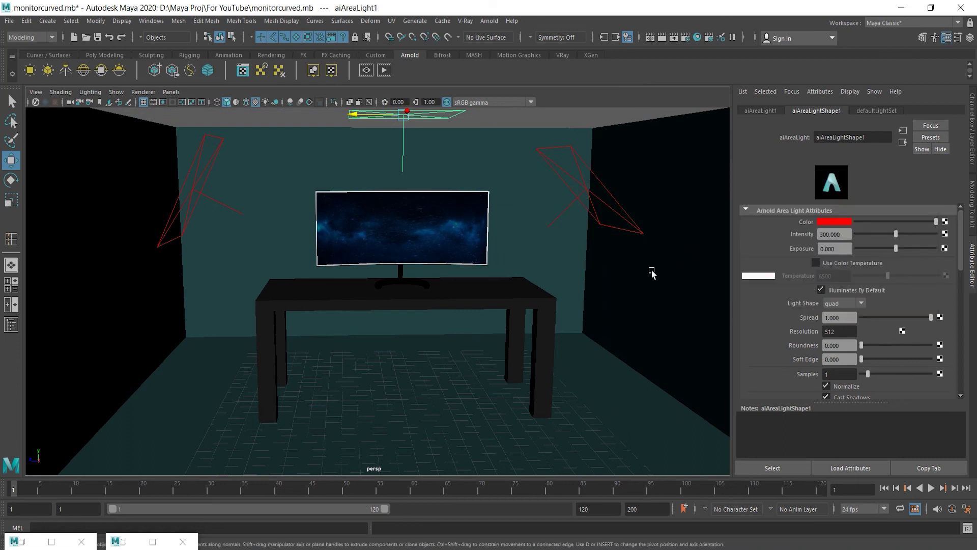
pyautogui.click(674, 37)
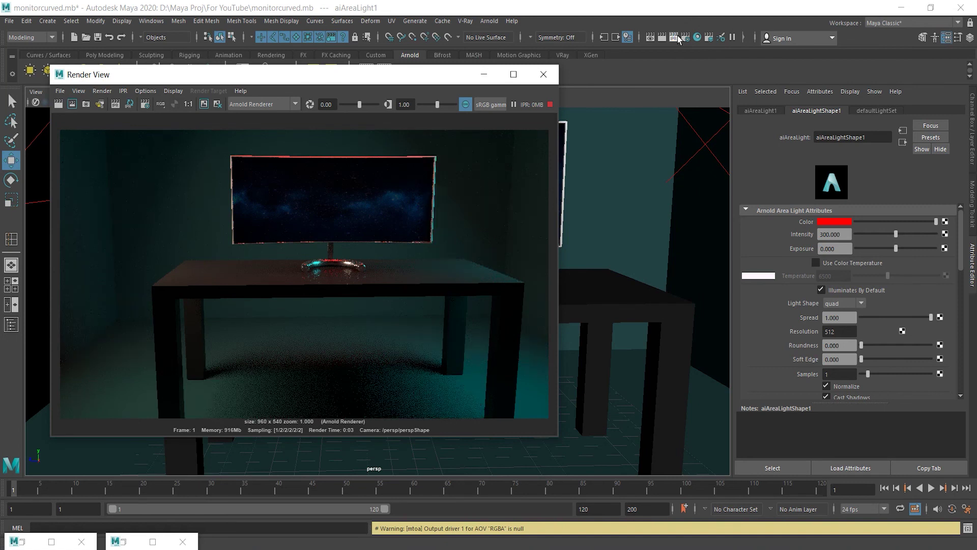
pyautogui.click(677, 36)
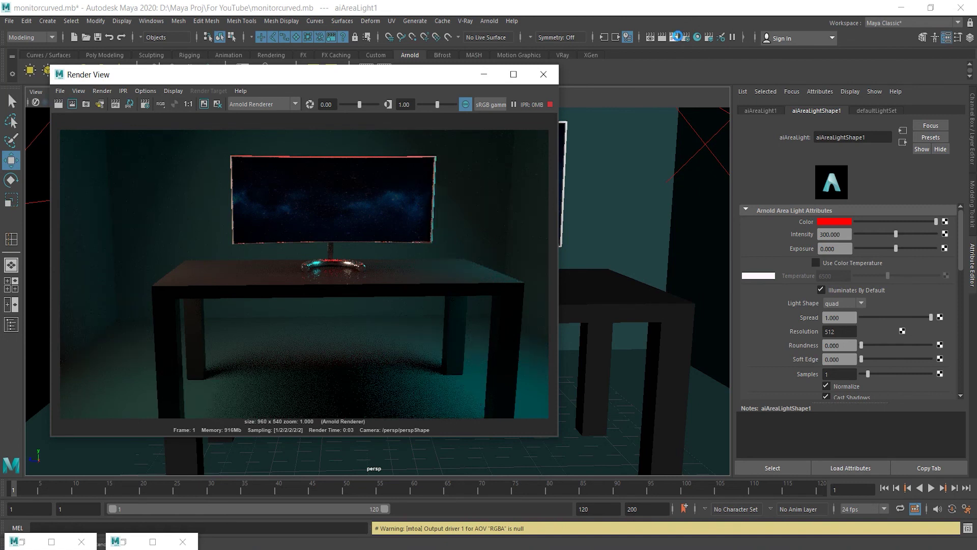